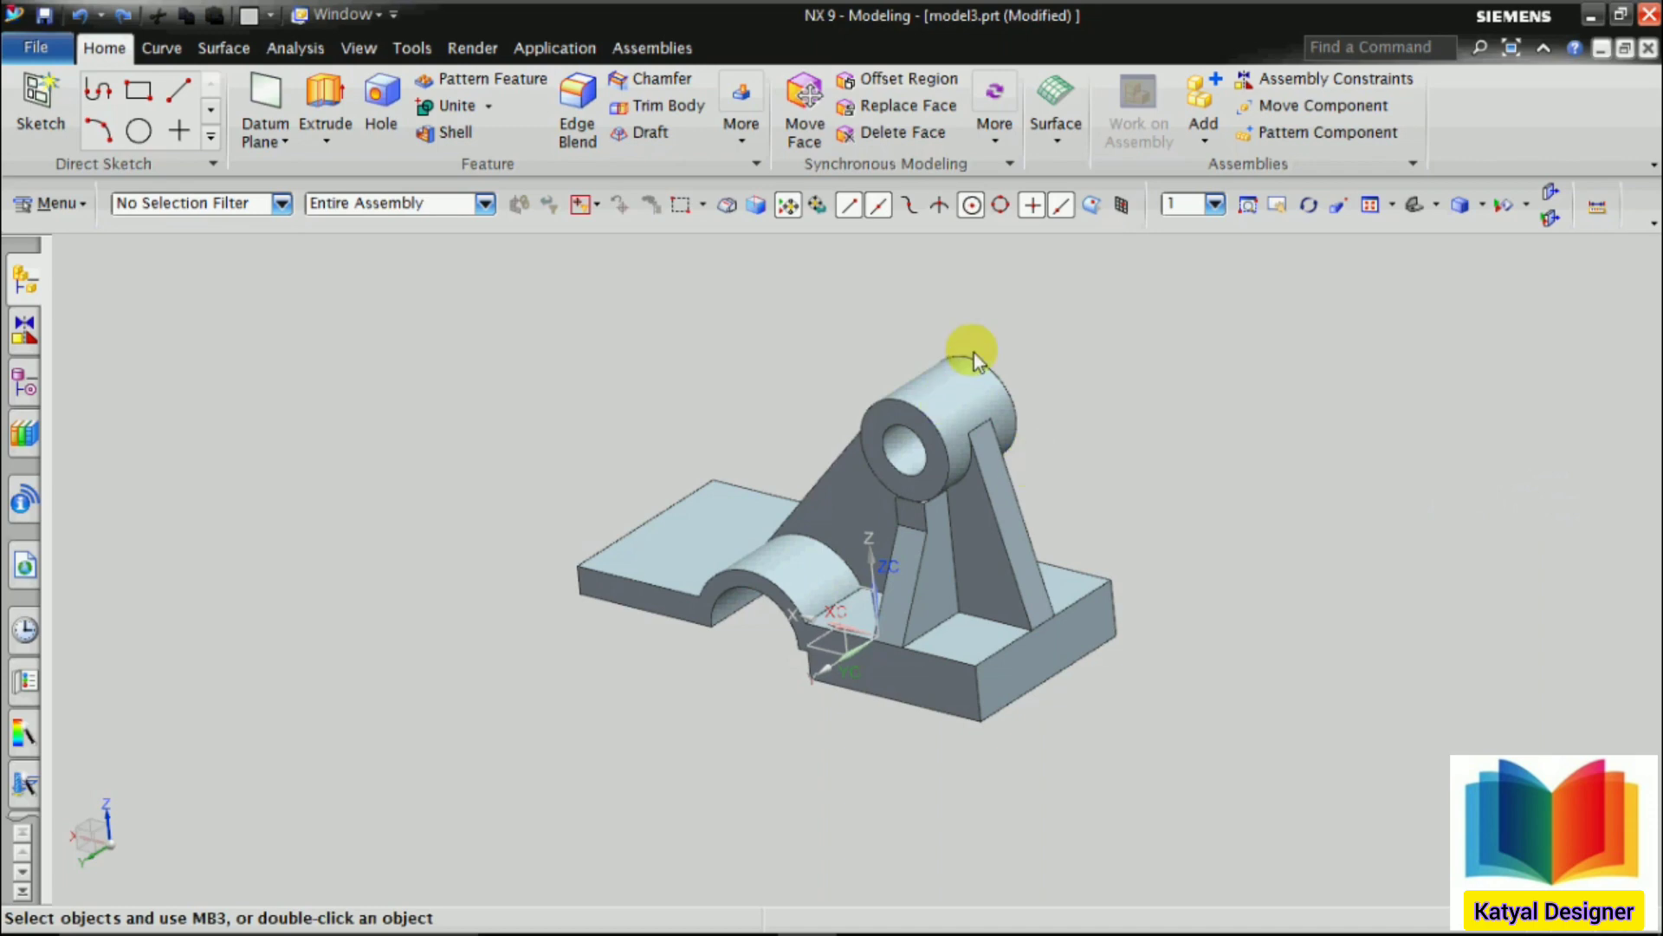
Assign the Emerald face color, ID 108, to the base feature Extrude (1)
scroll(944, 331, up, 1)
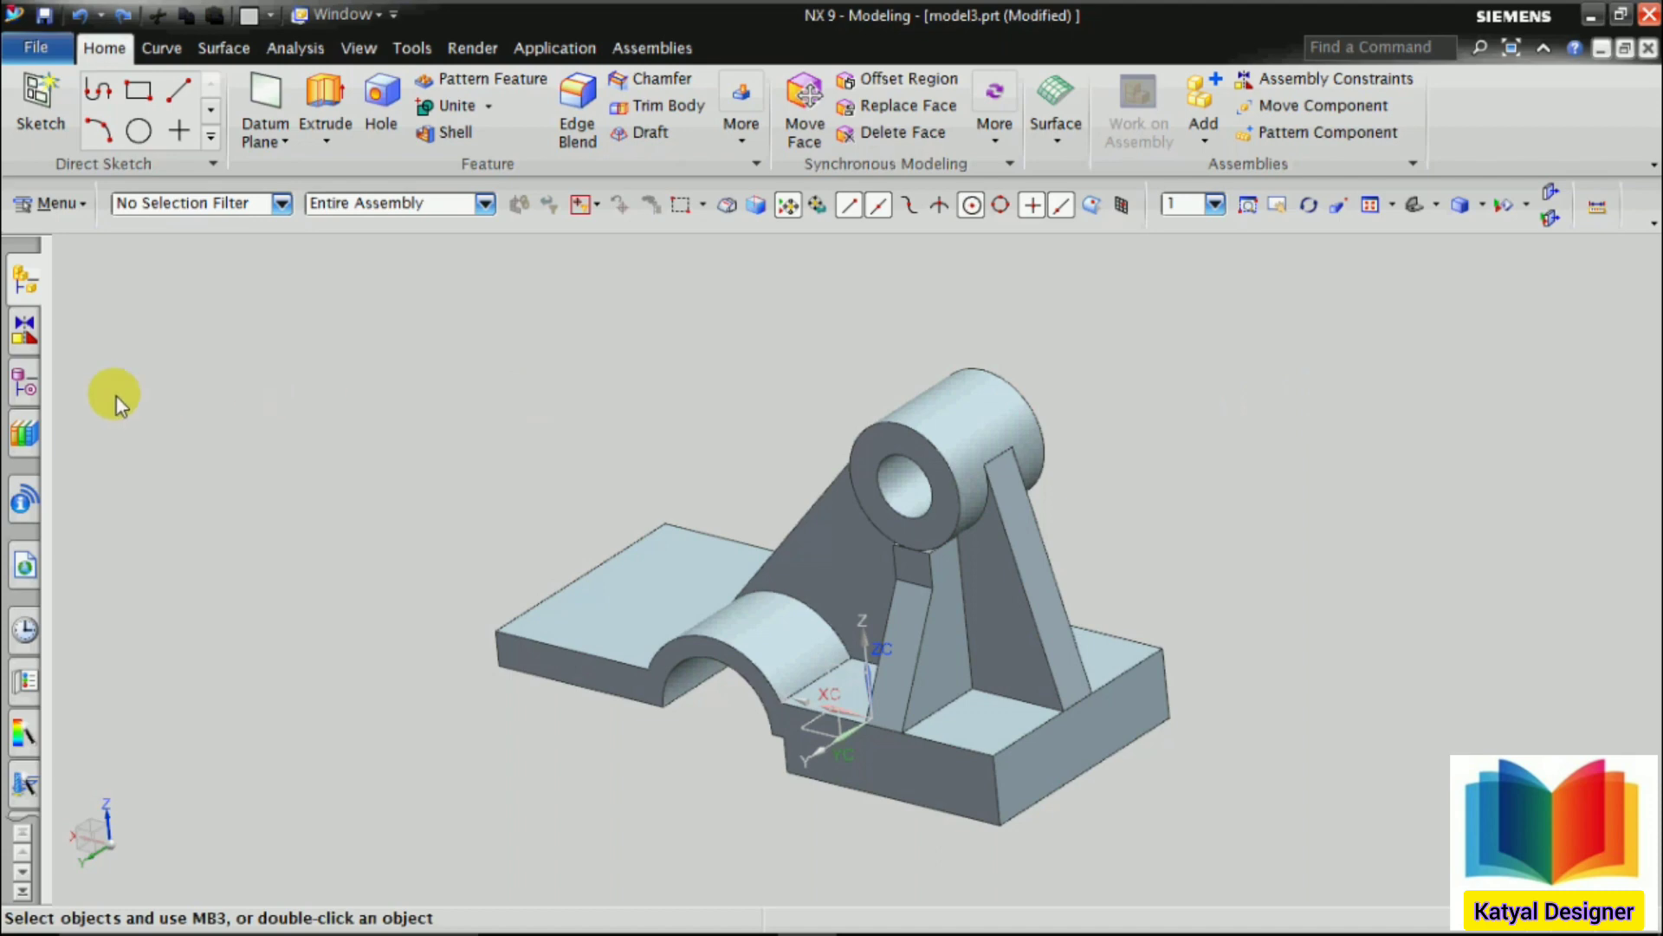
click(26, 382)
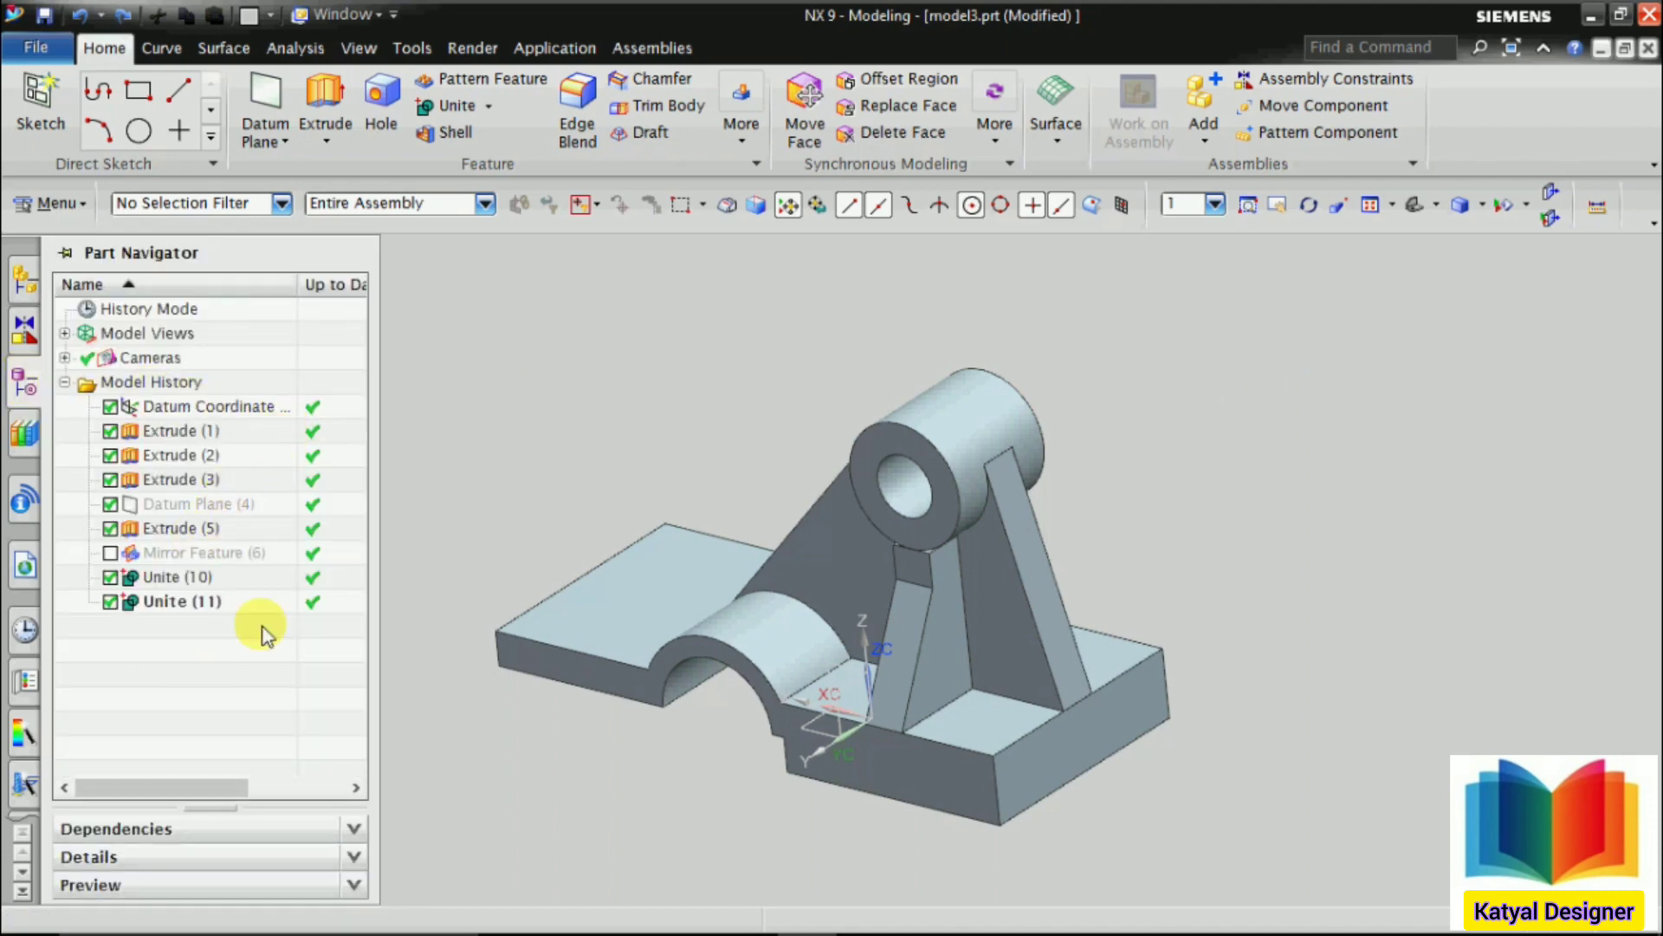
click(178, 433)
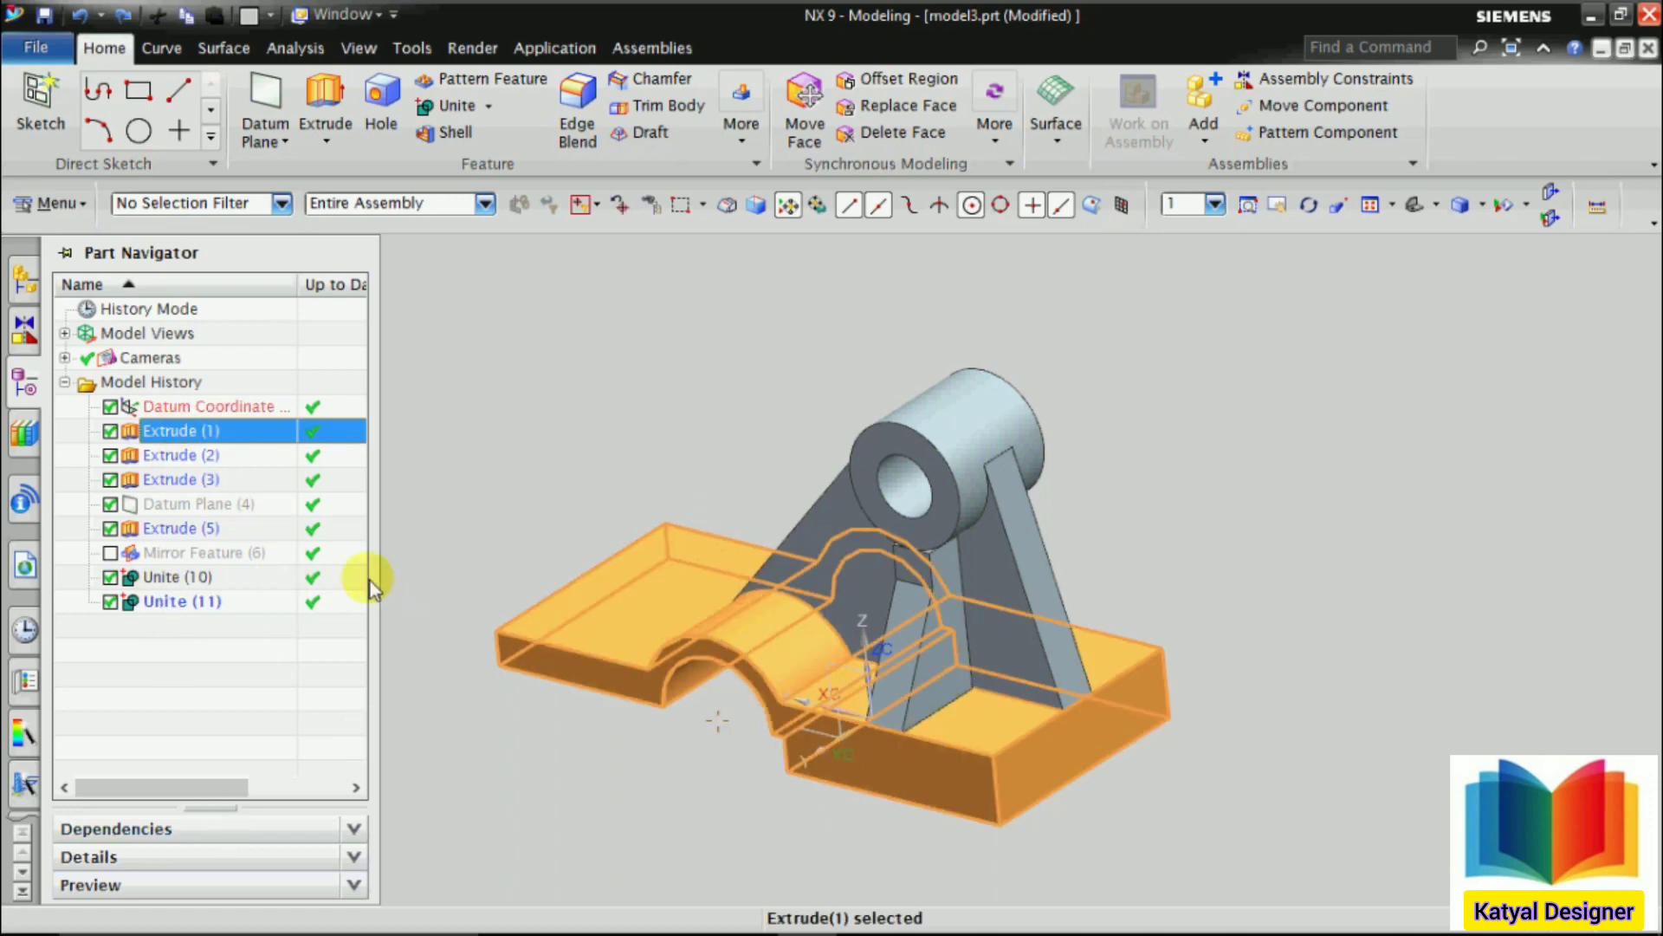
right_click(248, 433)
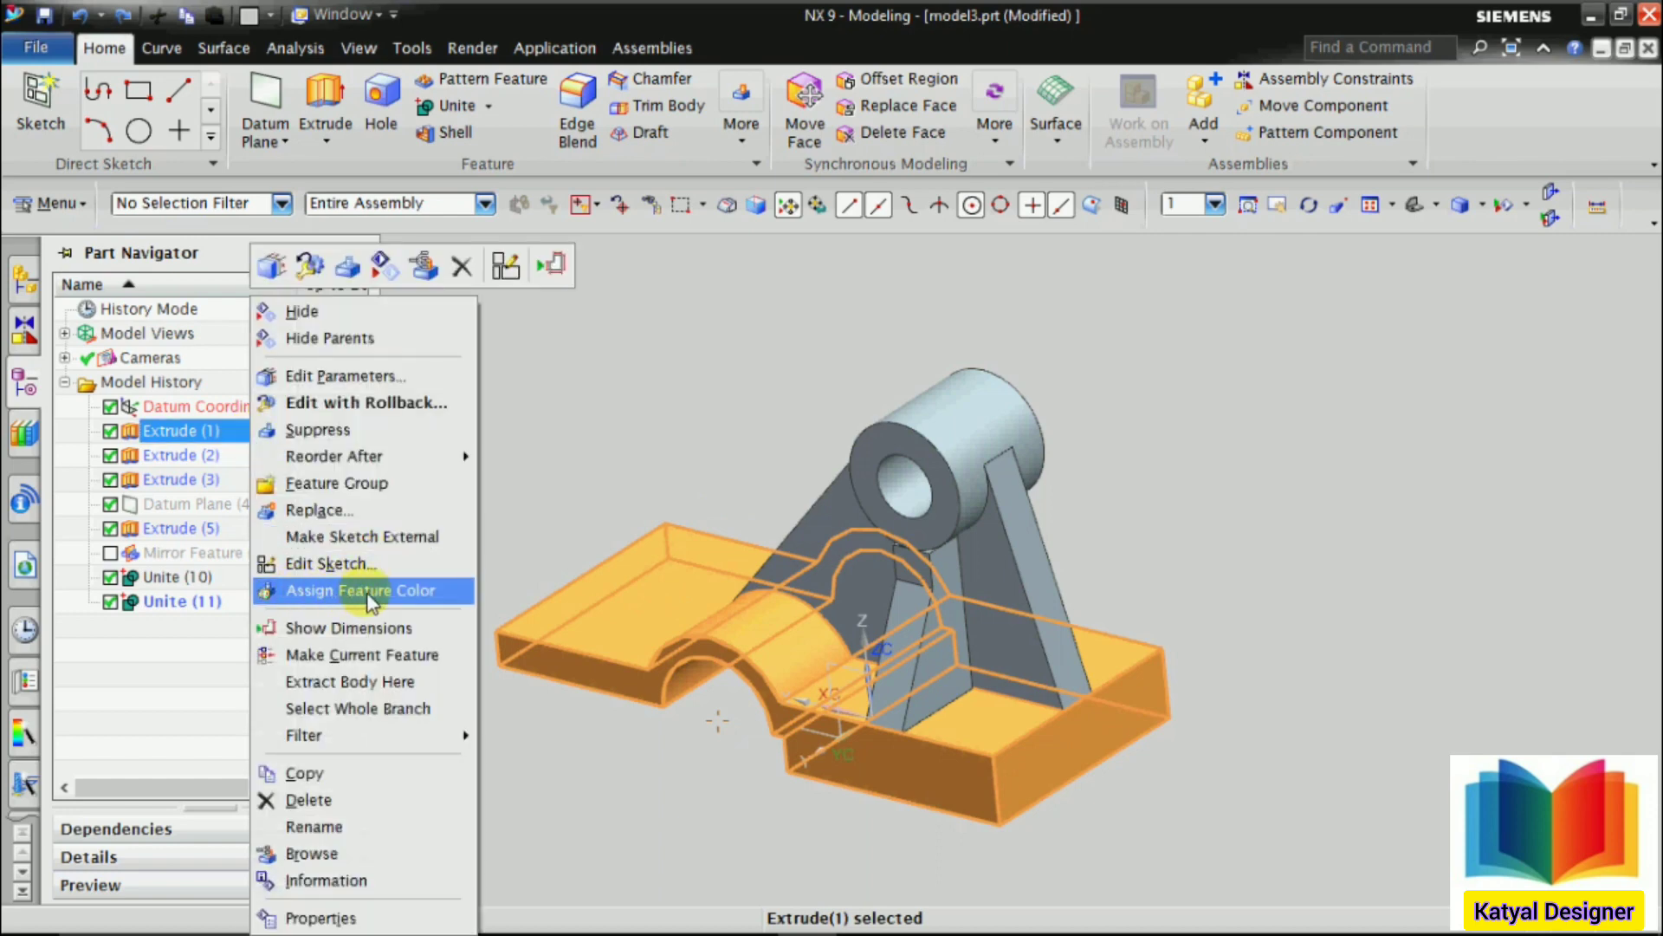
click(371, 598)
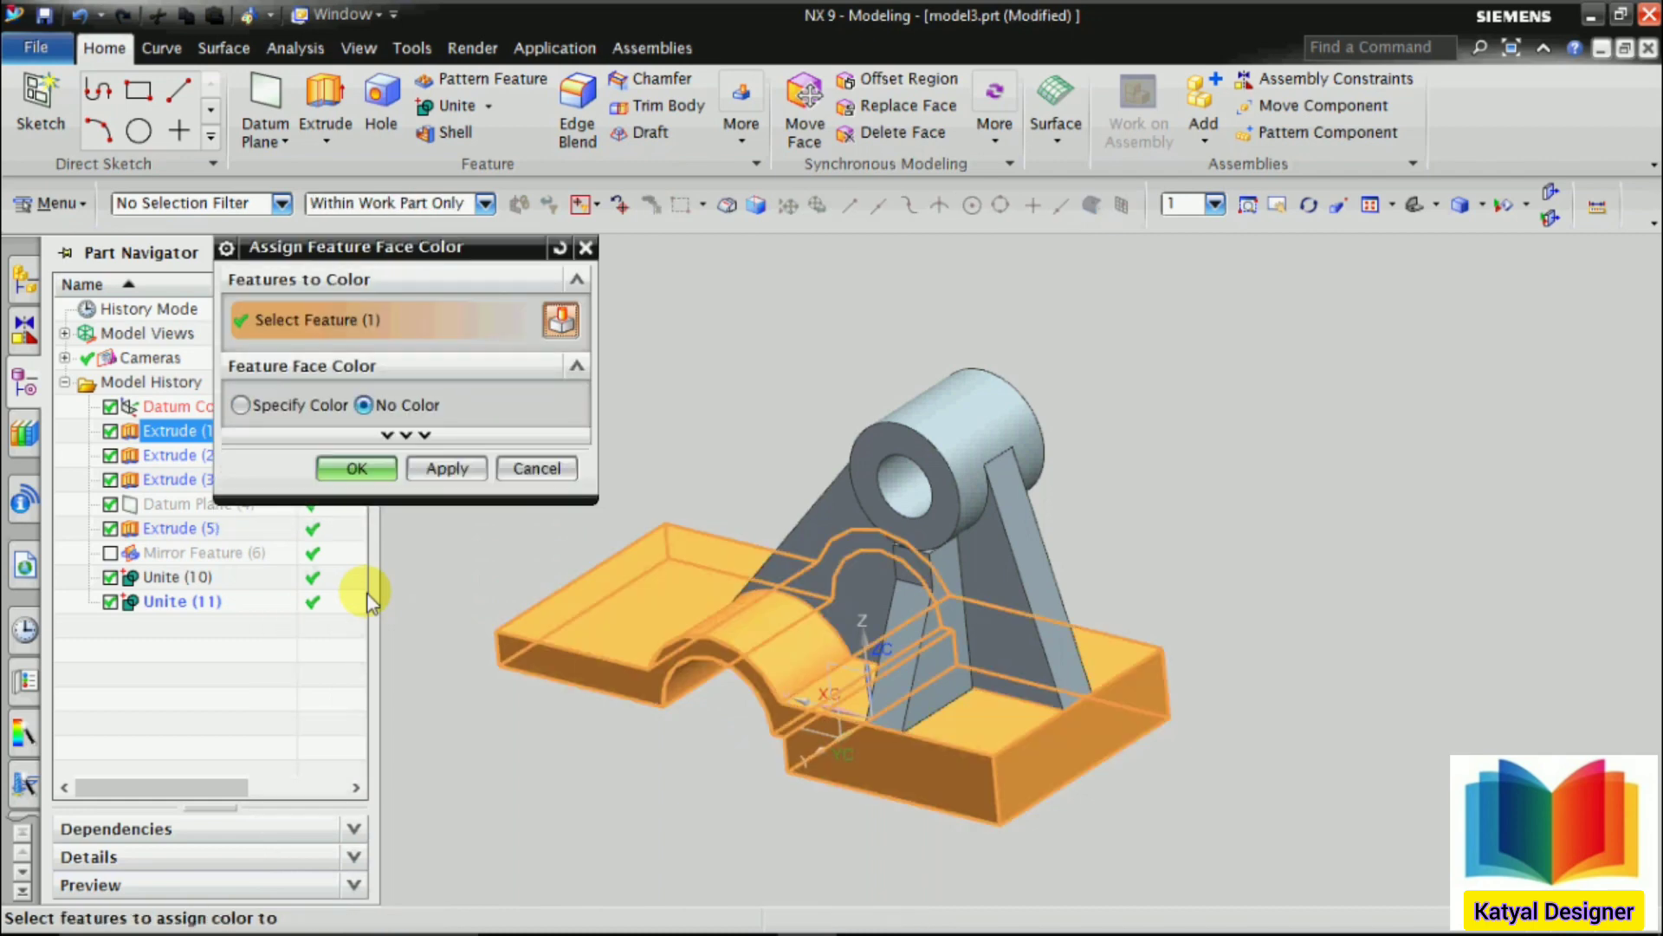
click(243, 408)
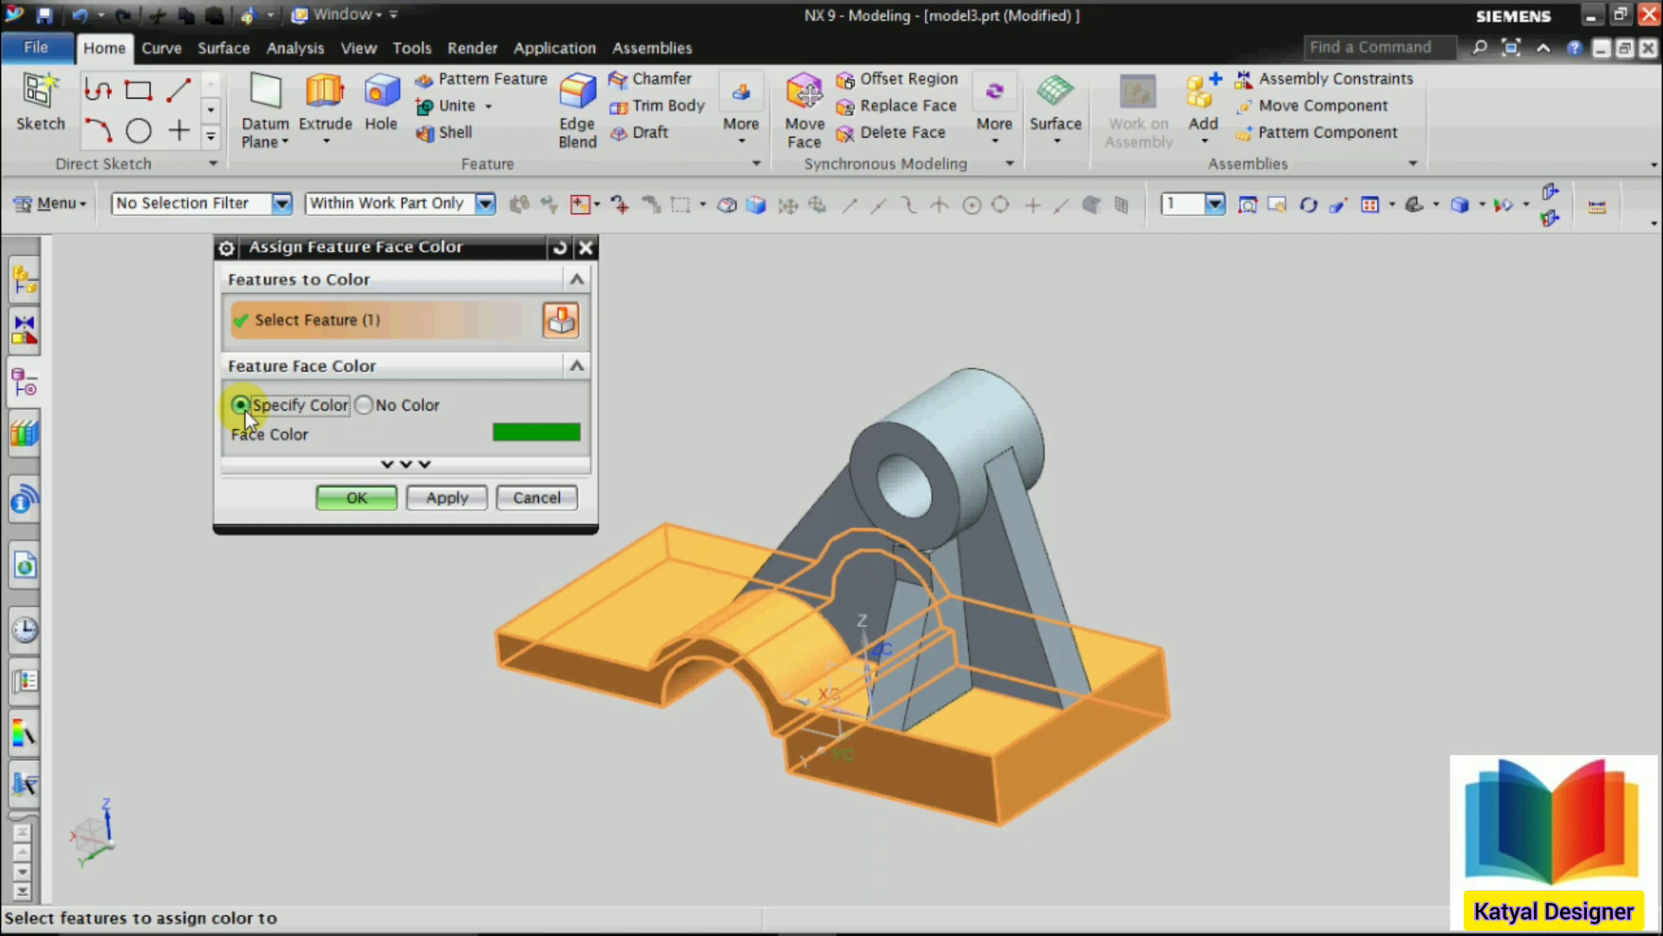
click(535, 435)
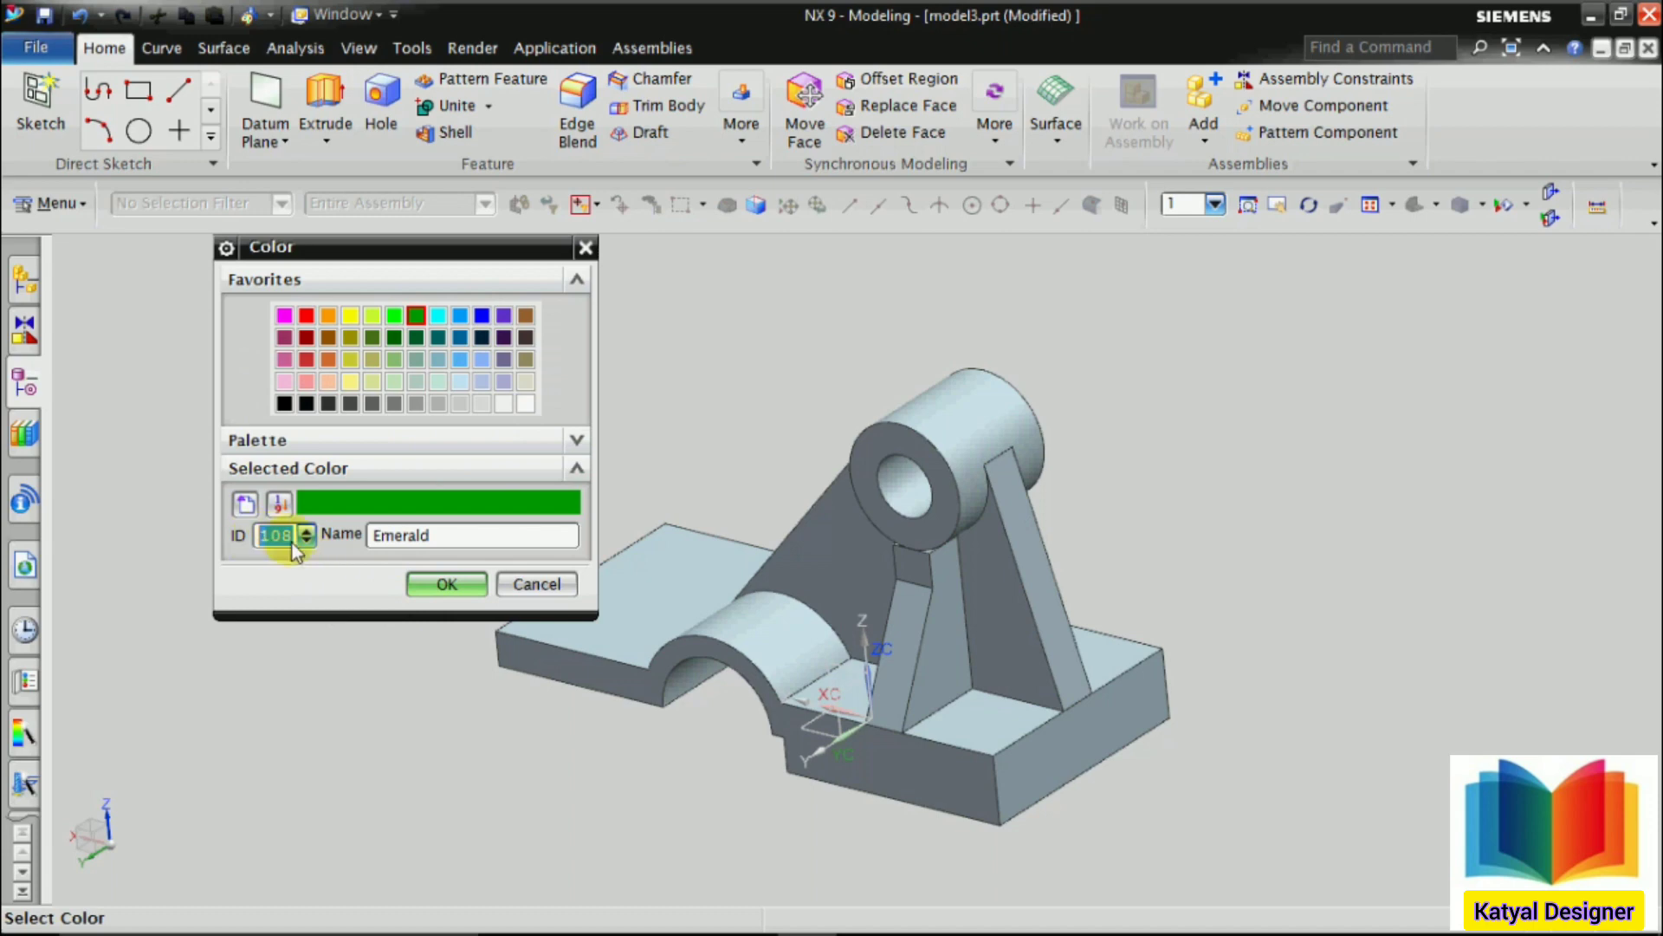
click(430, 584)
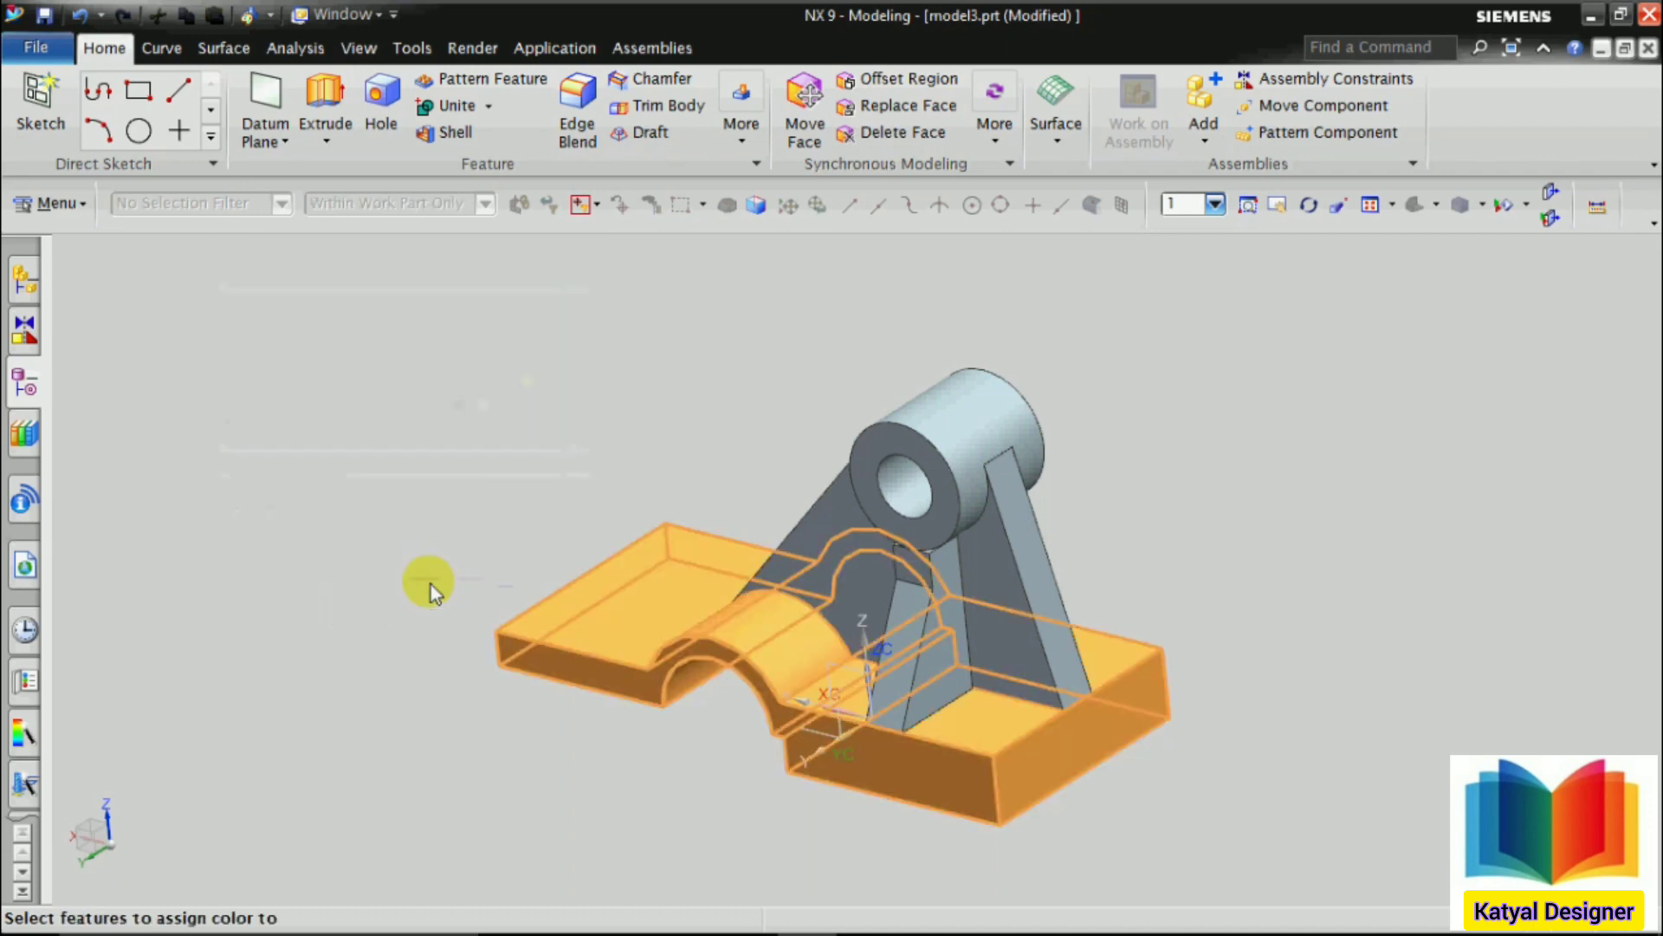
click(347, 501)
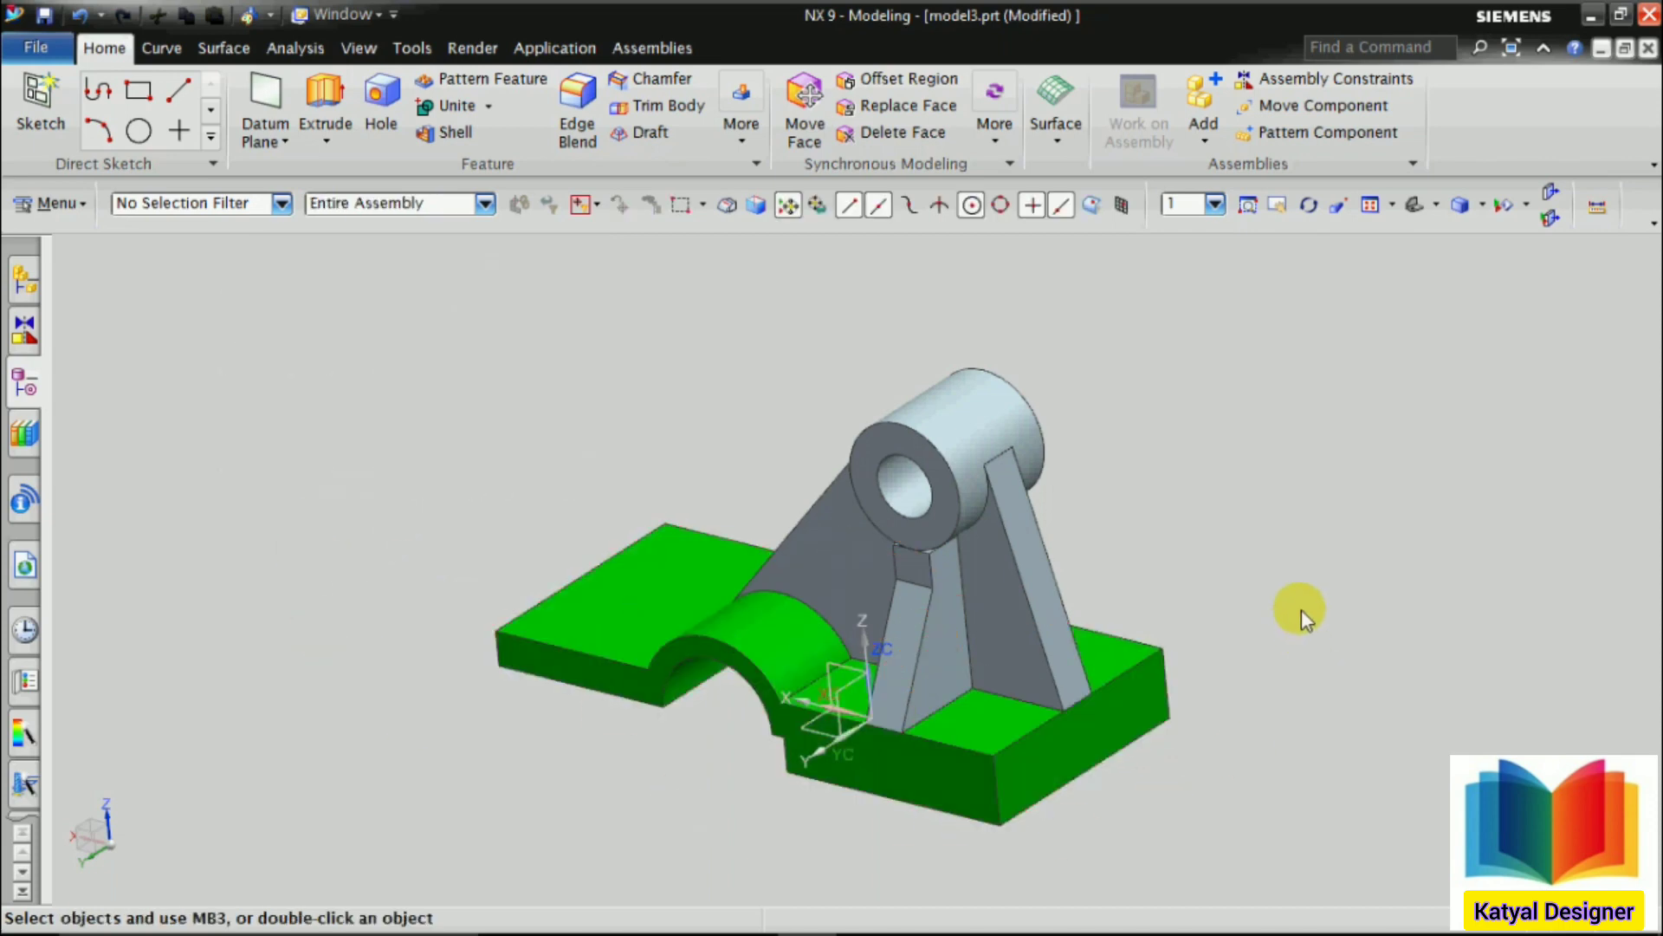
Select Extrude (2) and Extrude (3) in the model history, and undo the base feature's face color assignment
scroll(1302, 610, down, 2)
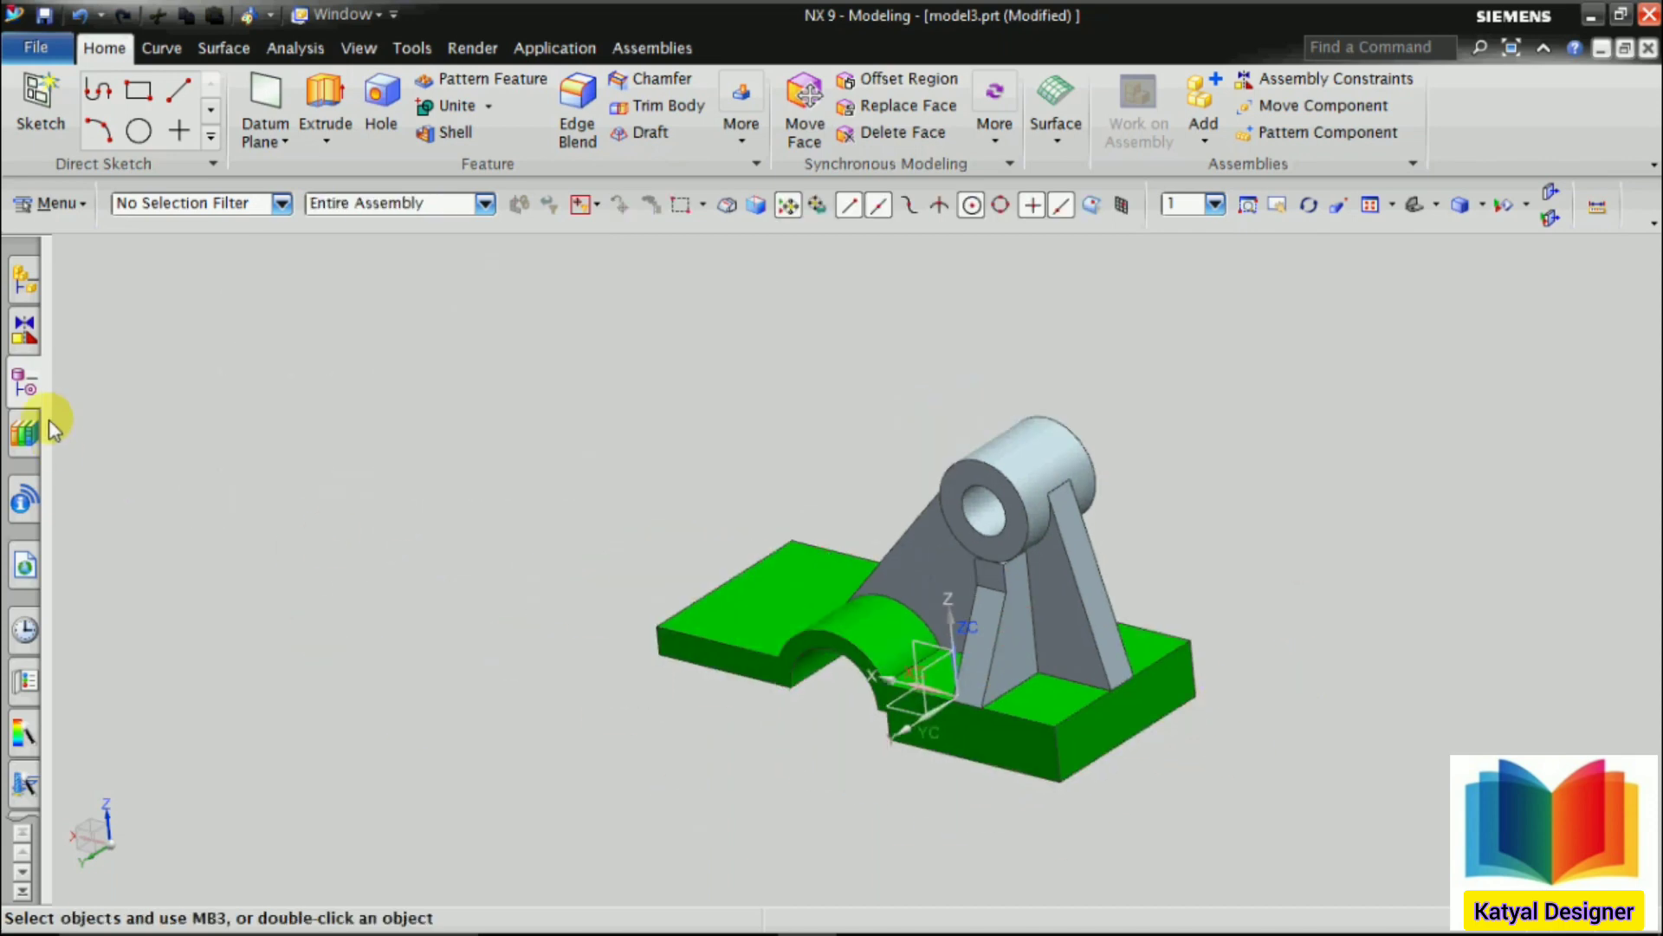
click(23, 381)
click(177, 456)
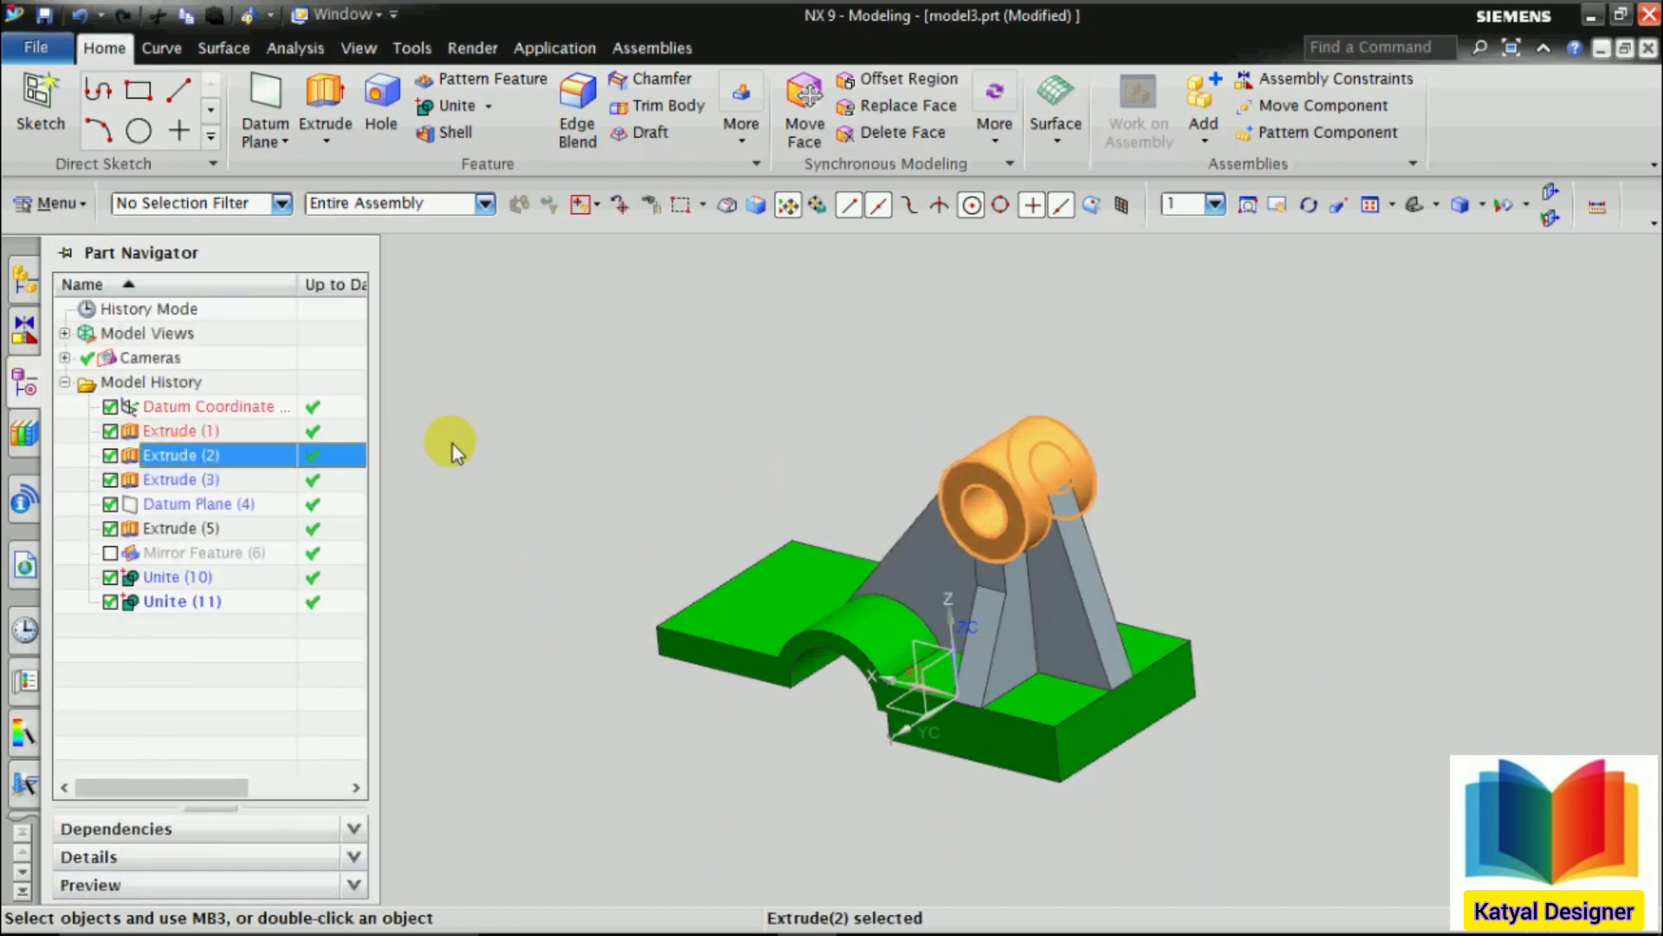
click(169, 479)
click(577, 472)
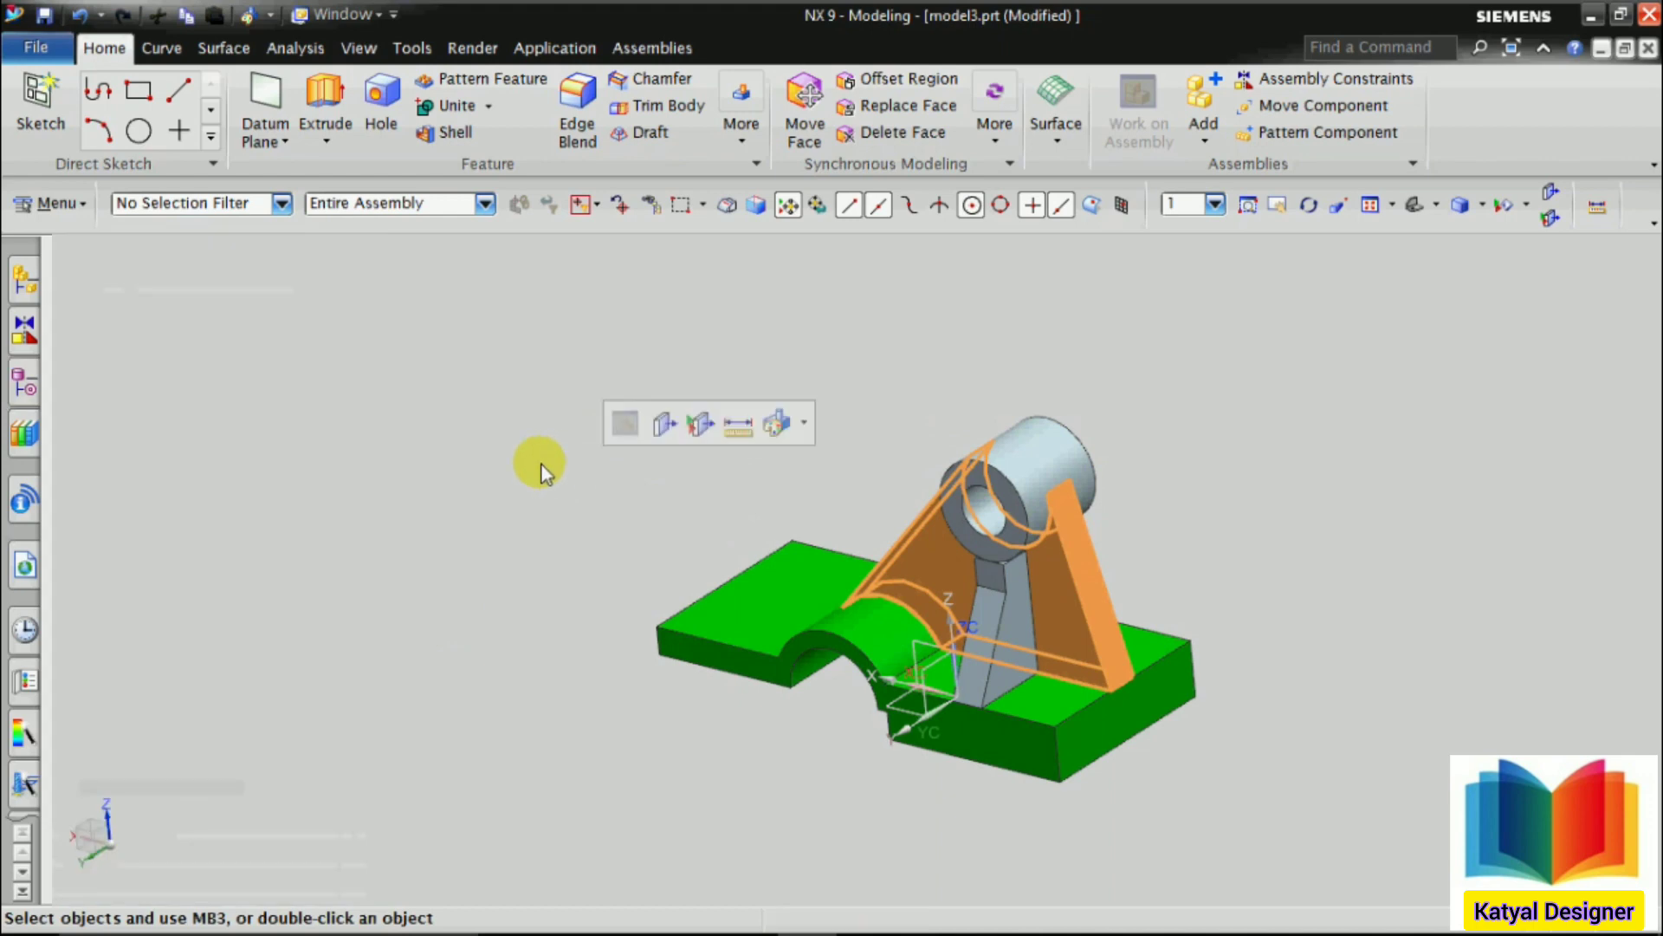
click(81, 16)
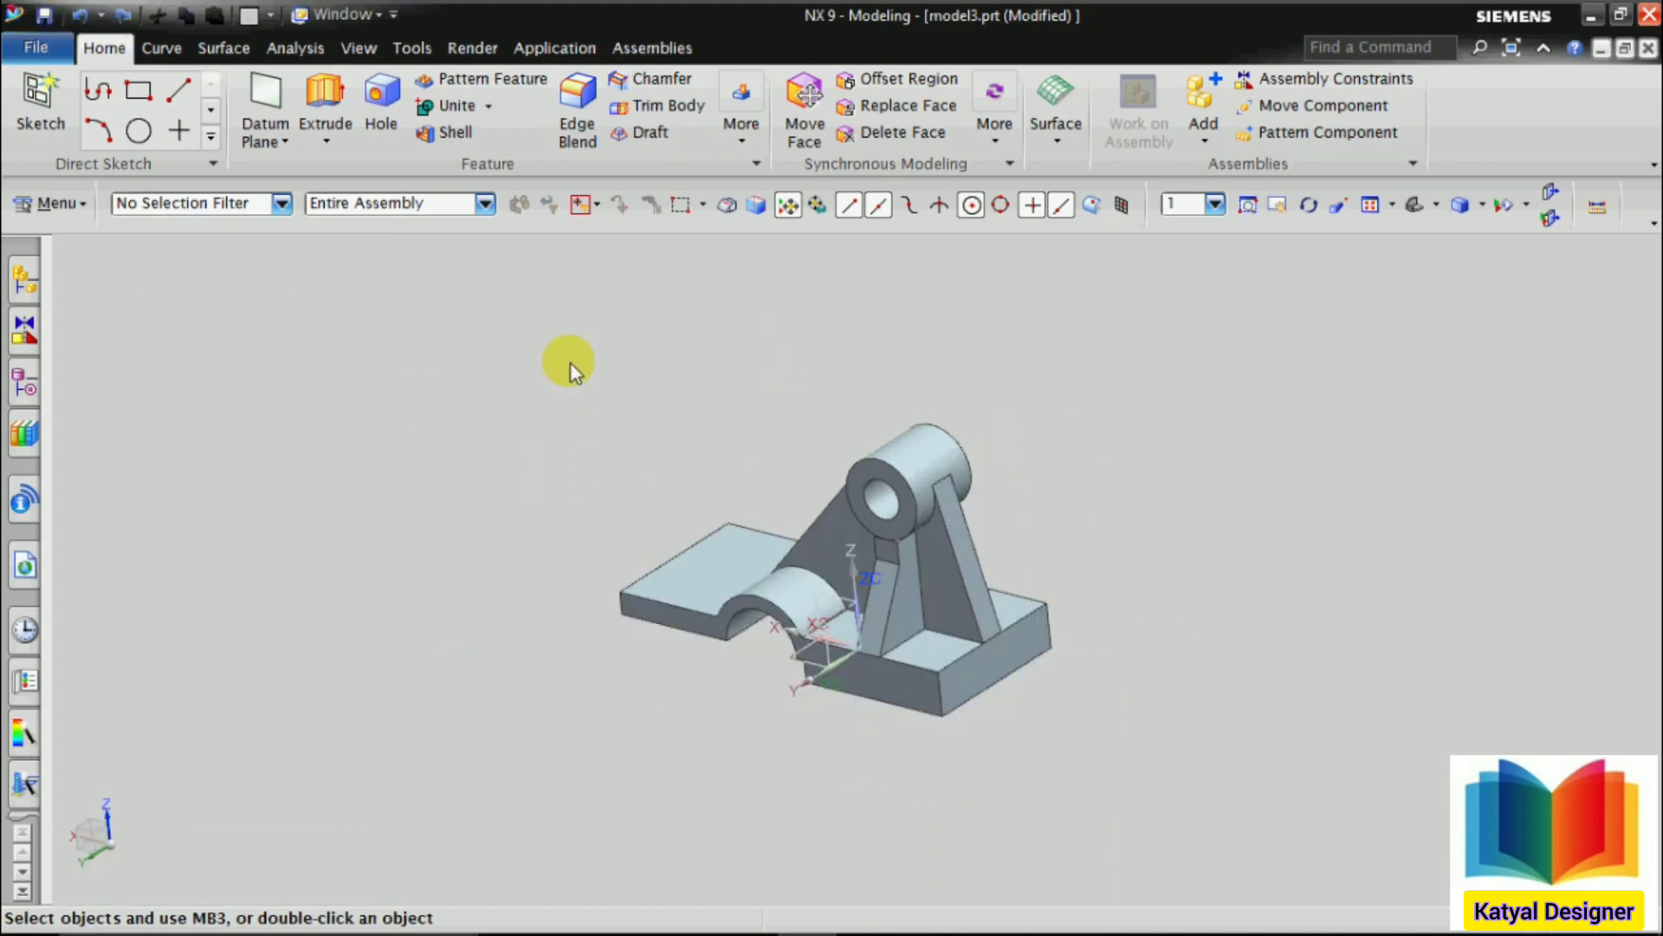
Open the object display settings for both solid bodies, the main bracket body and the central rib
click(69, 210)
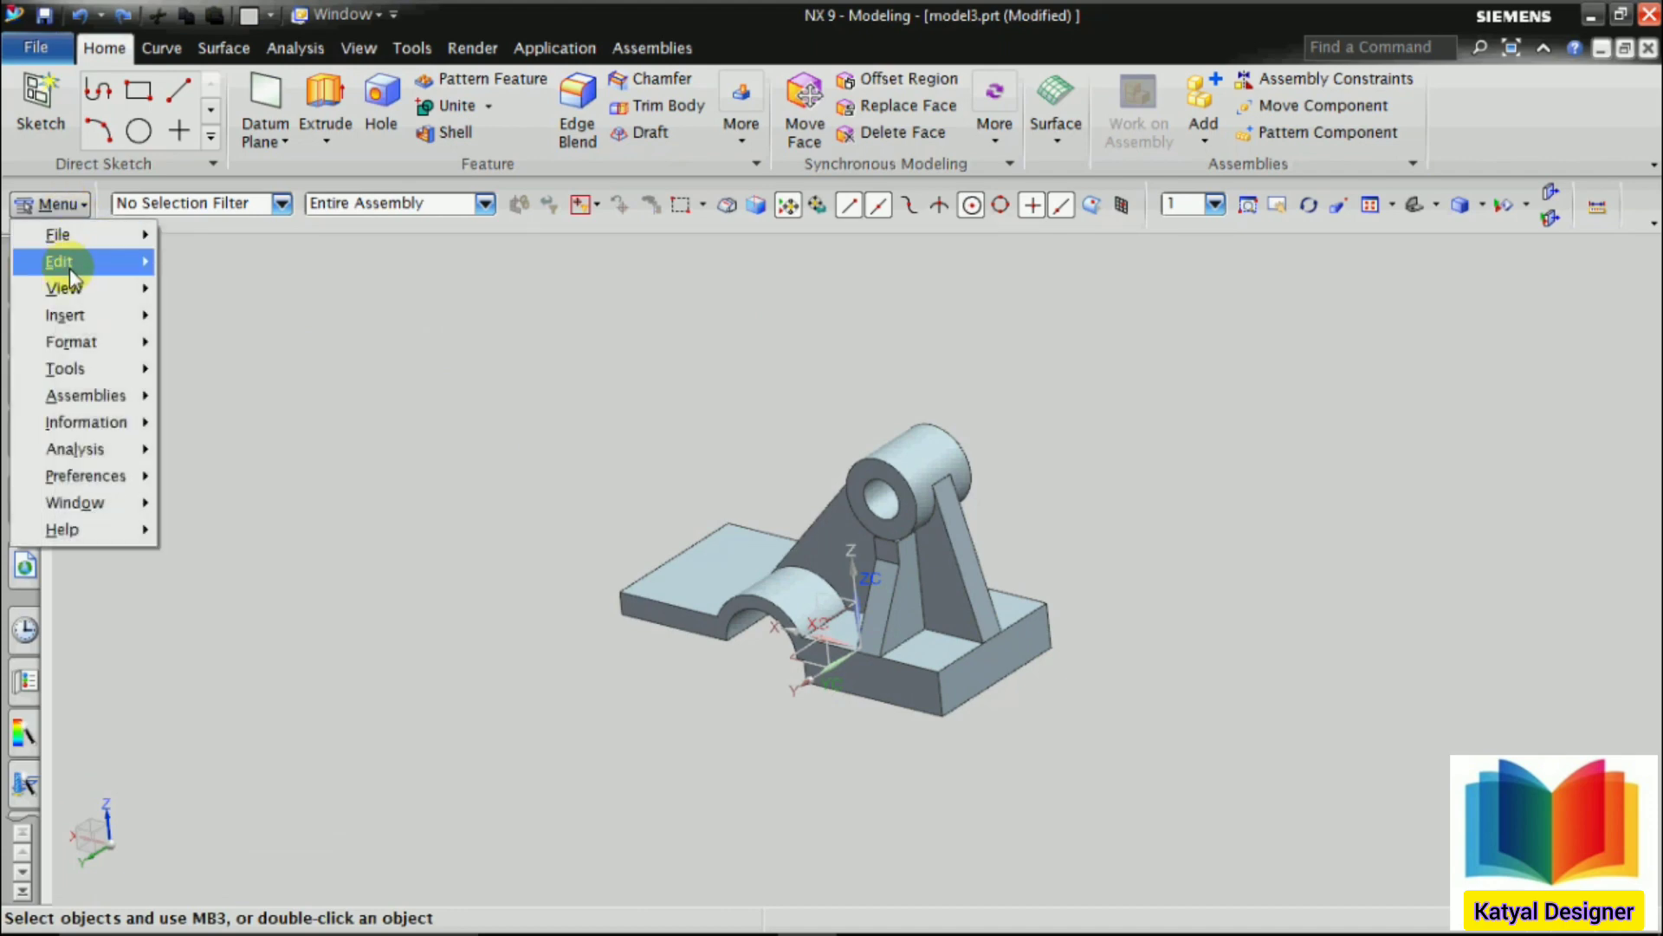
mouse_move(69, 290)
mouse_move(59, 262)
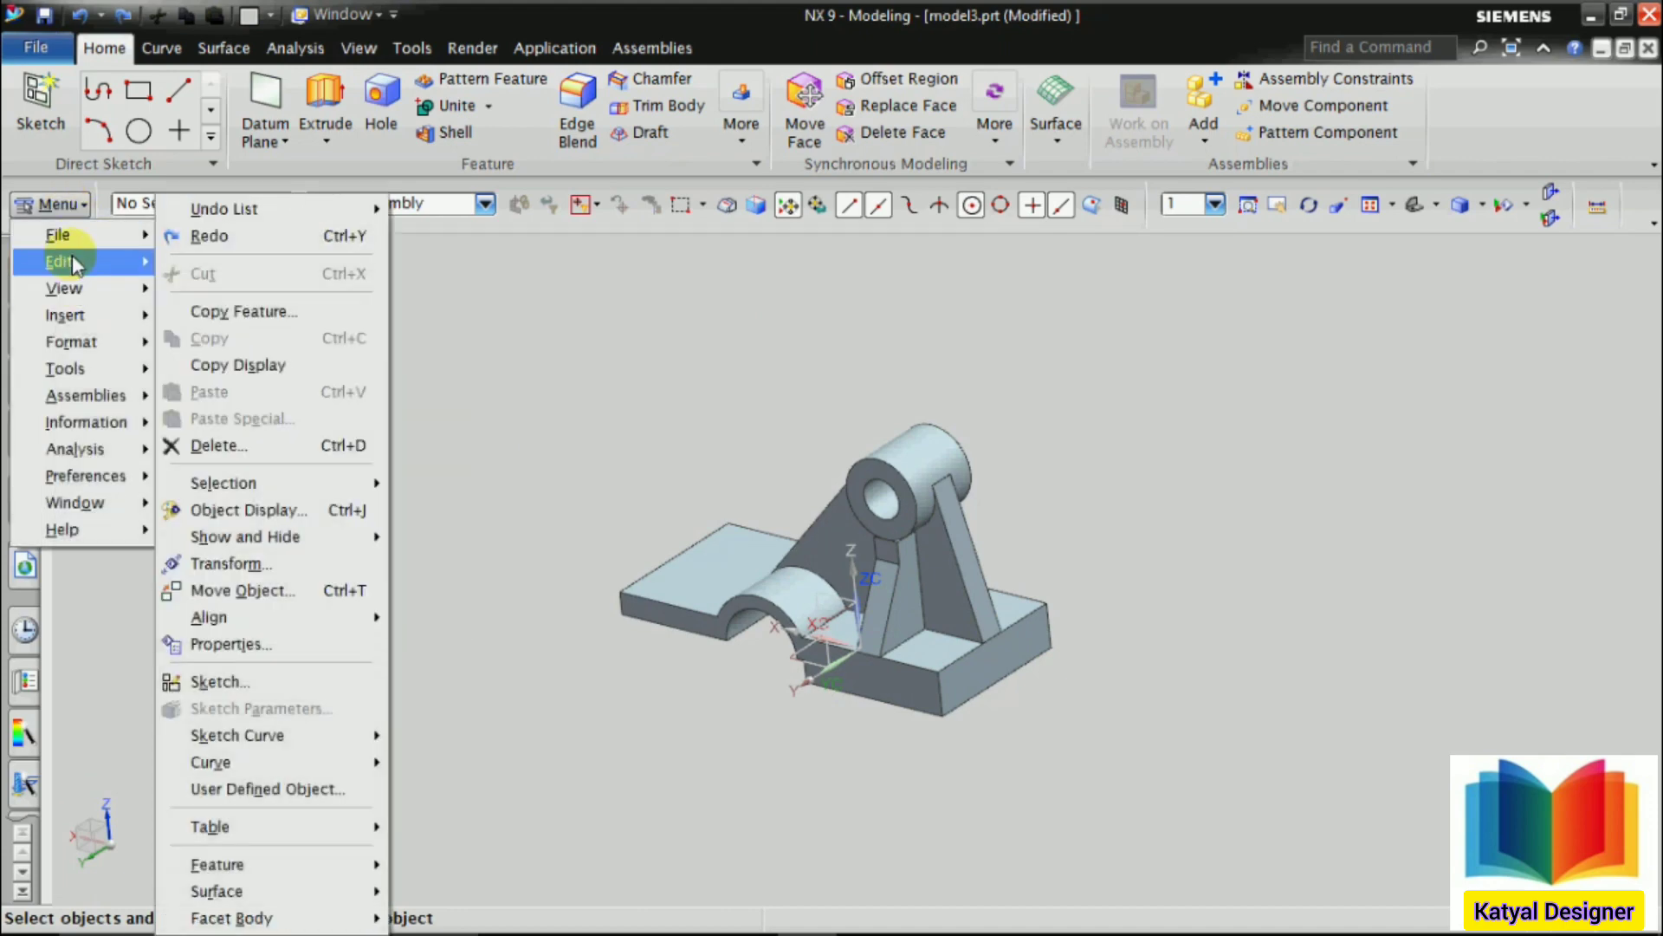
click(291, 520)
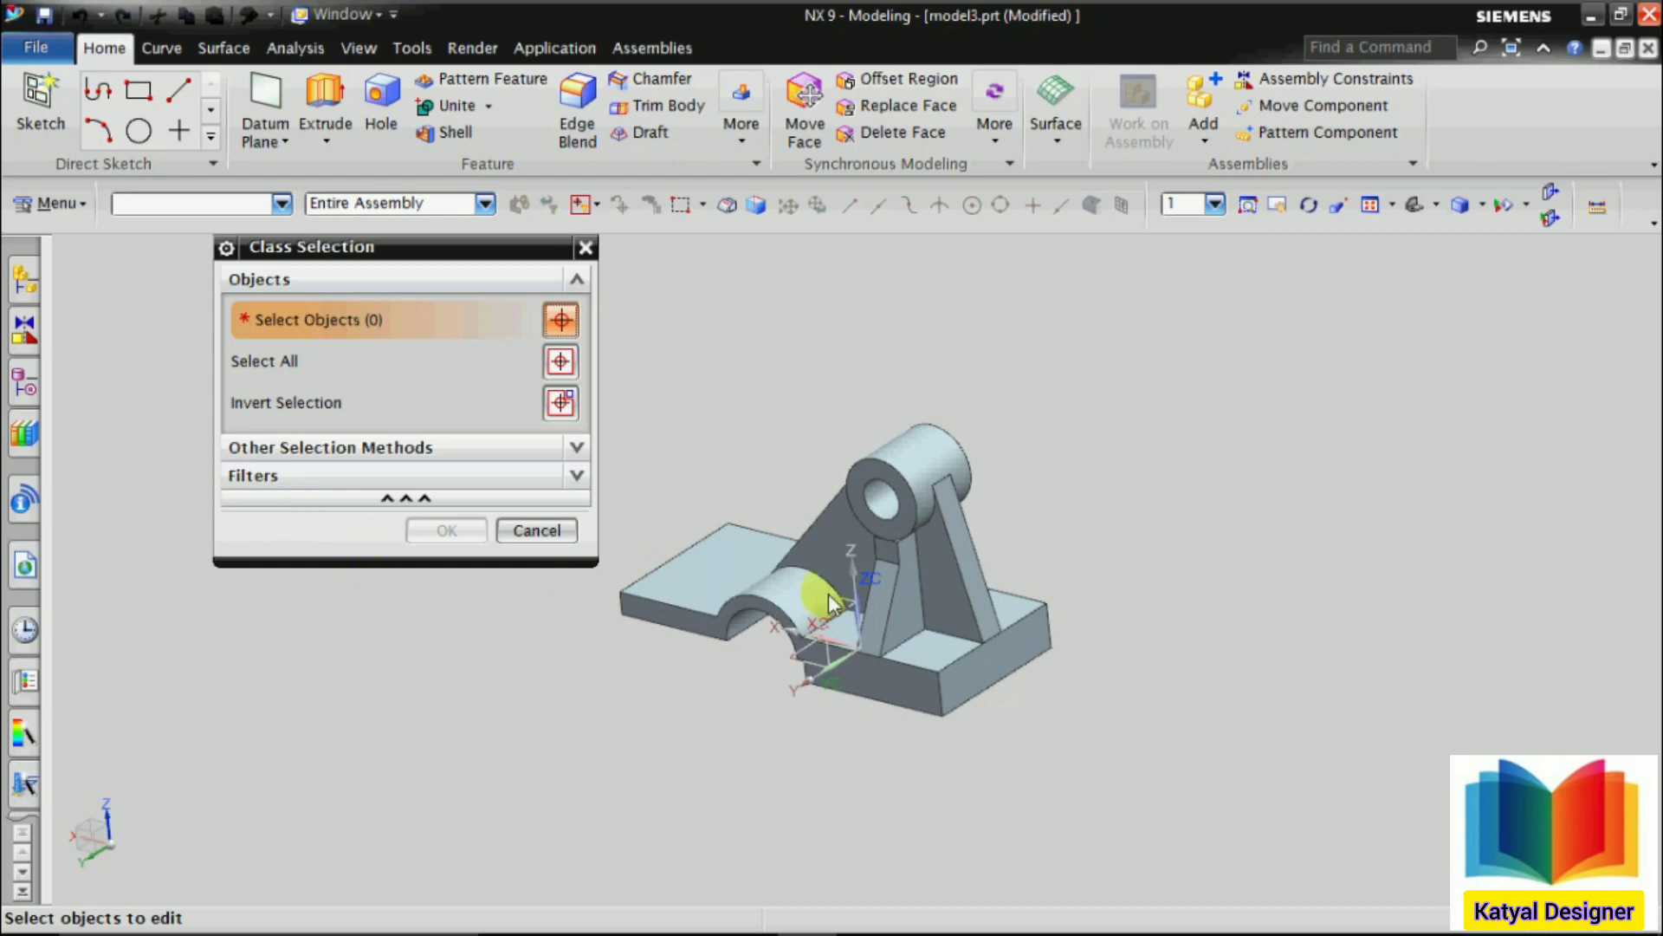
scroll(1338, 424, down, 1)
scroll(1164, 420, up, 1)
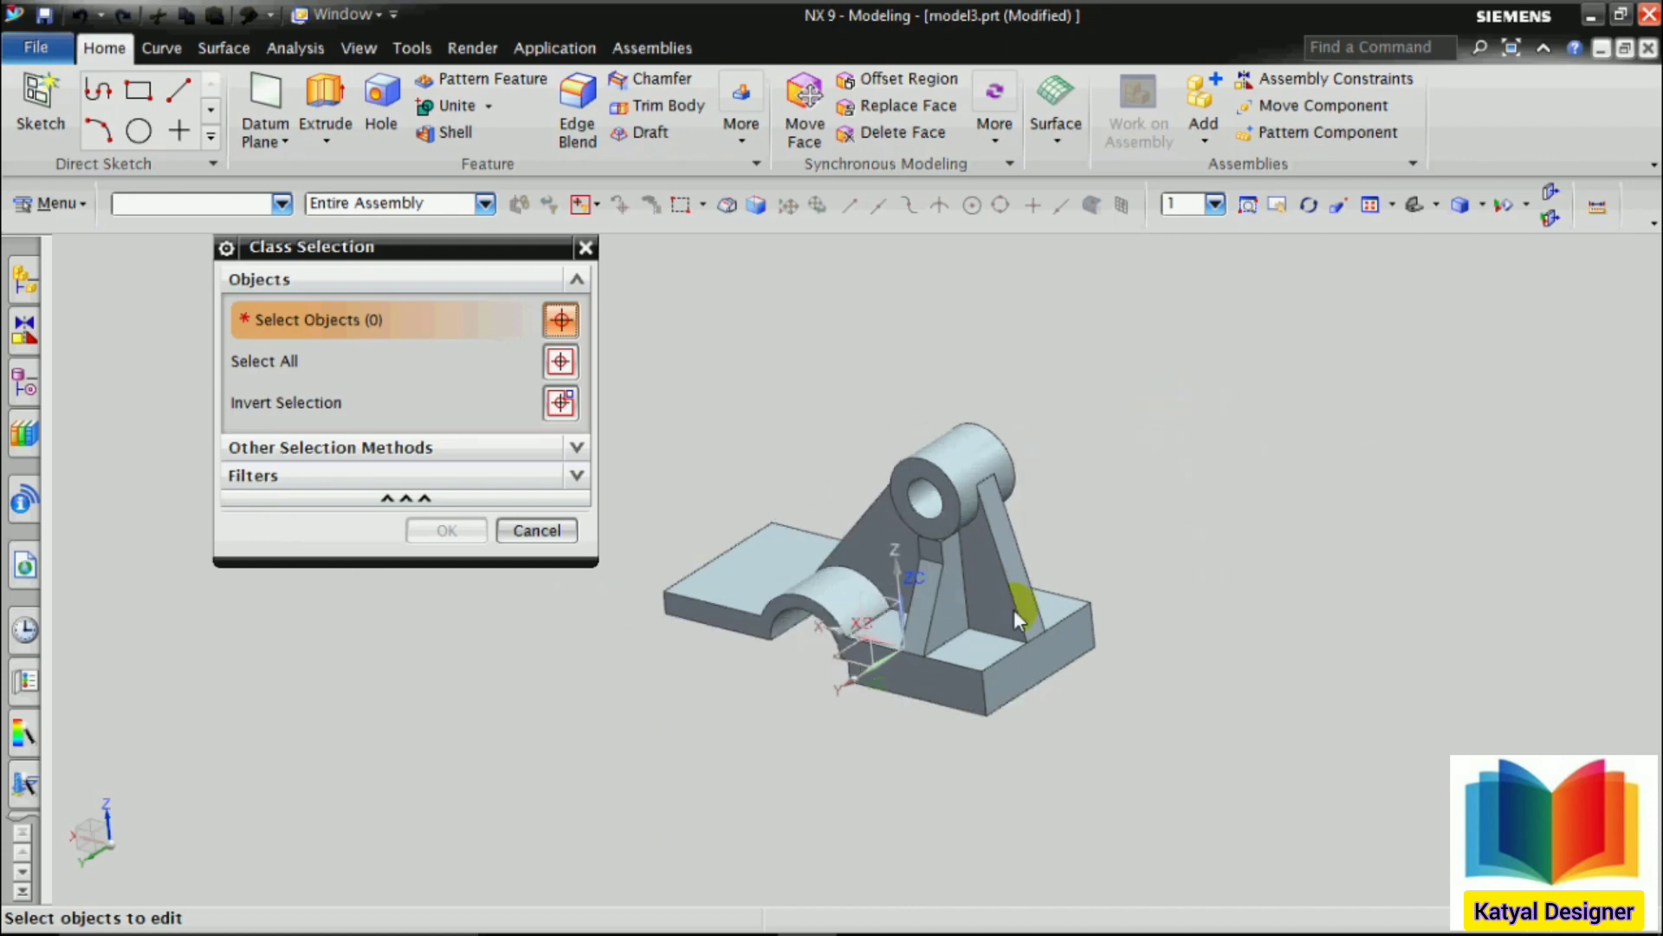
click(895, 549)
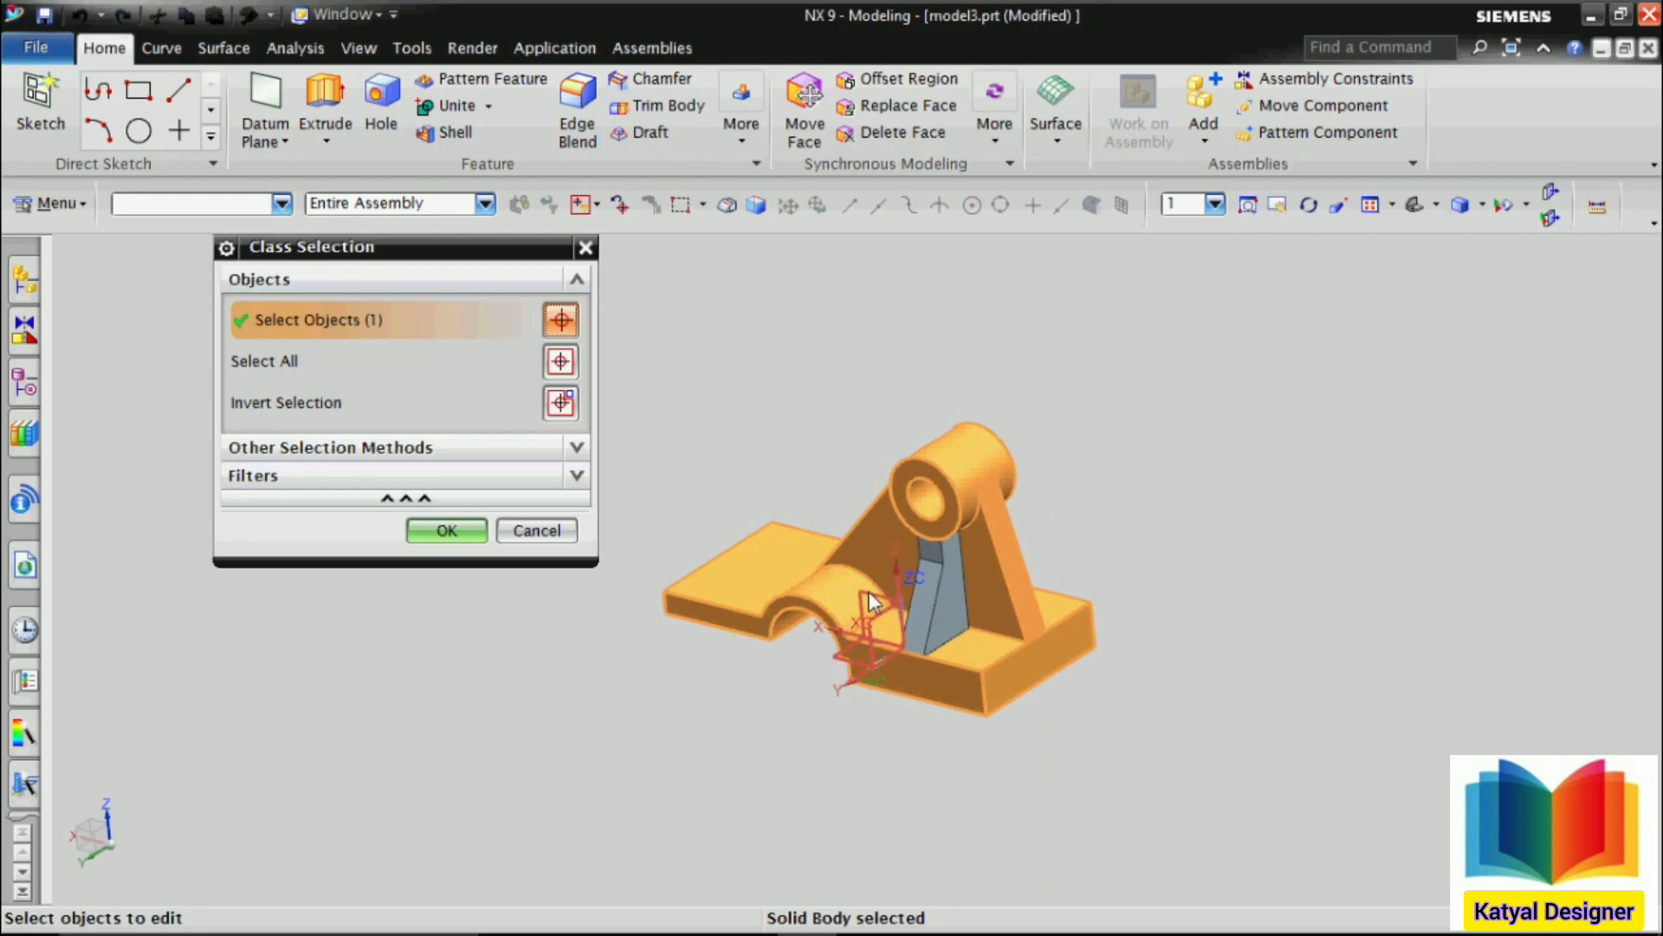
scroll(849, 518, up, 3)
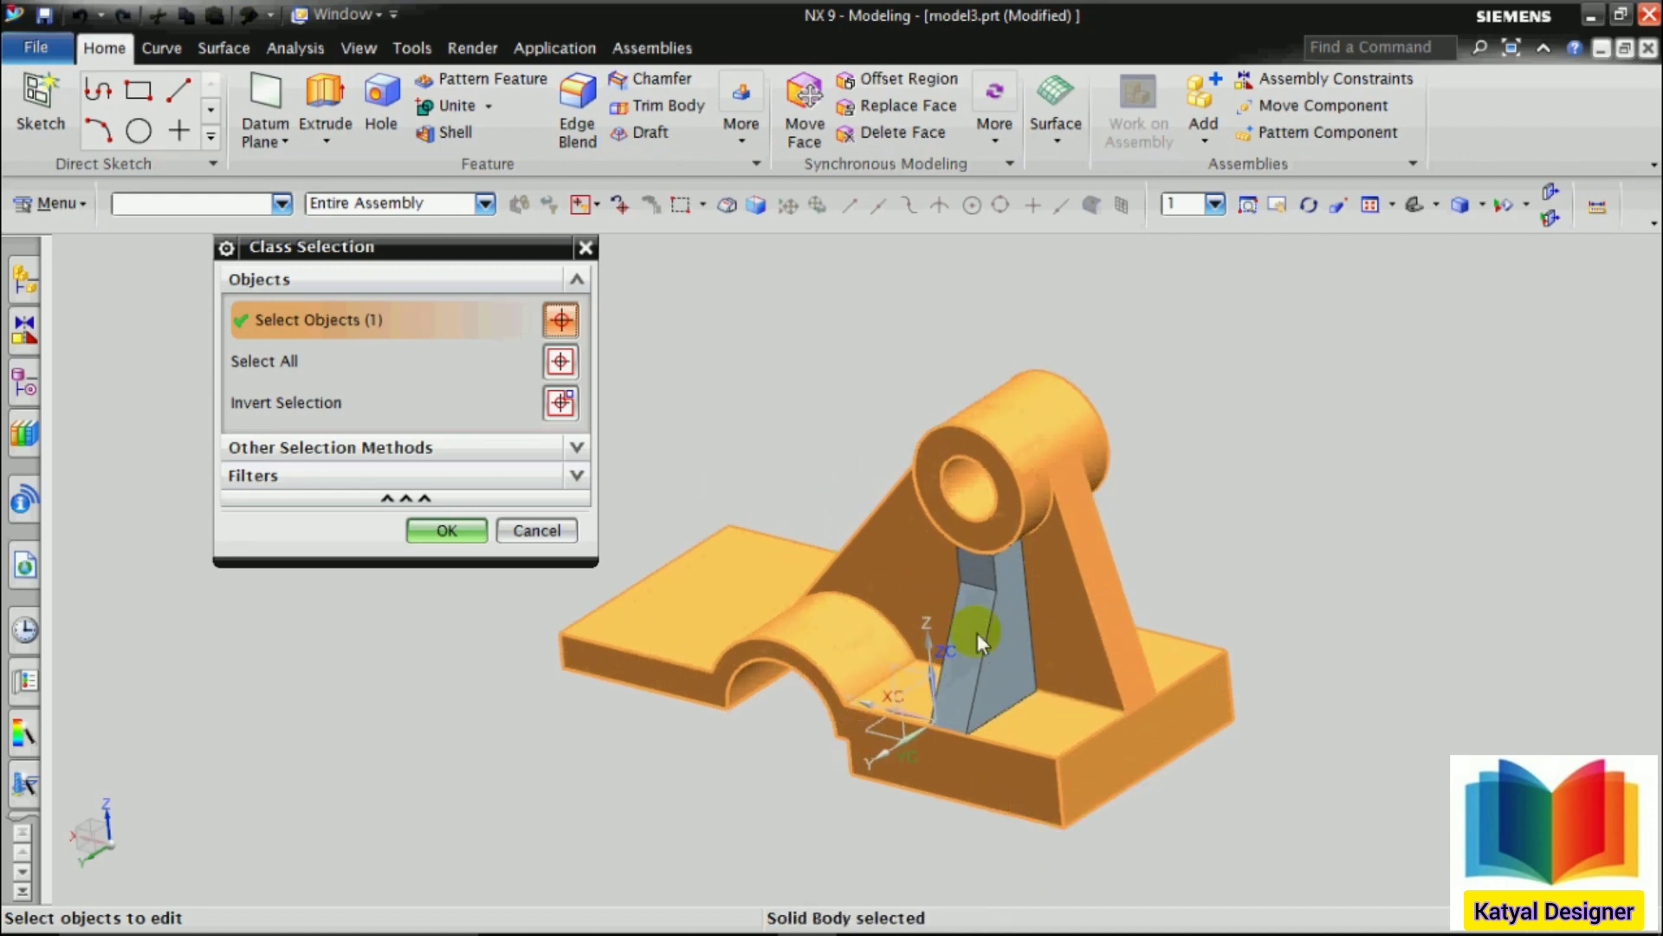
click(996, 646)
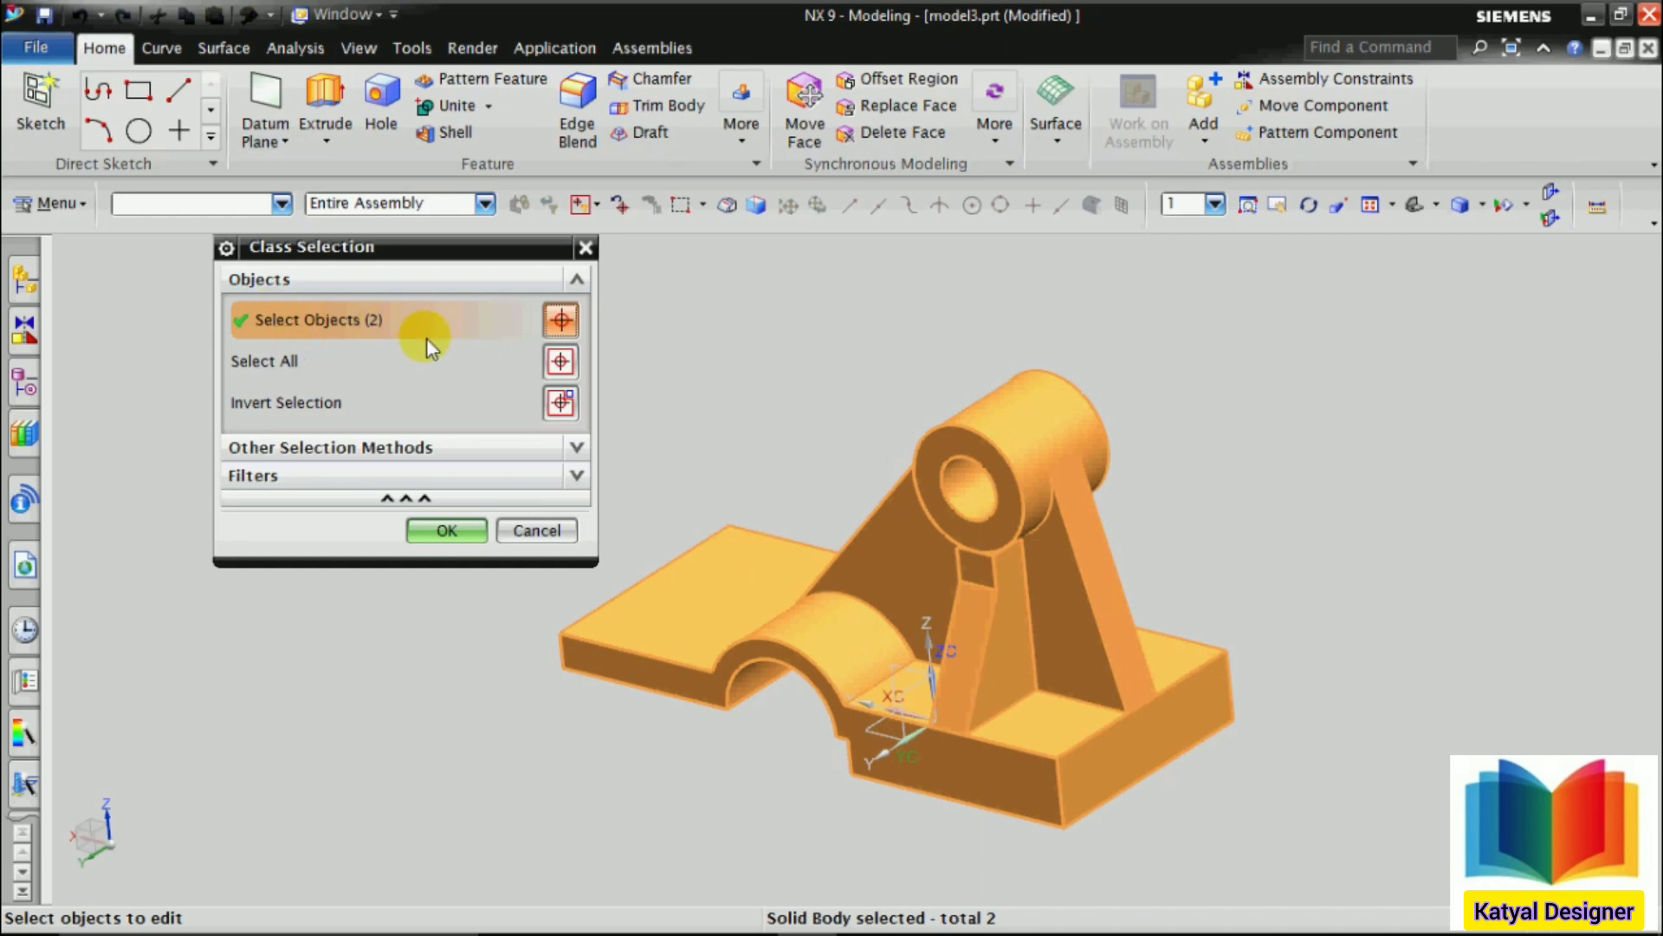
click(446, 531)
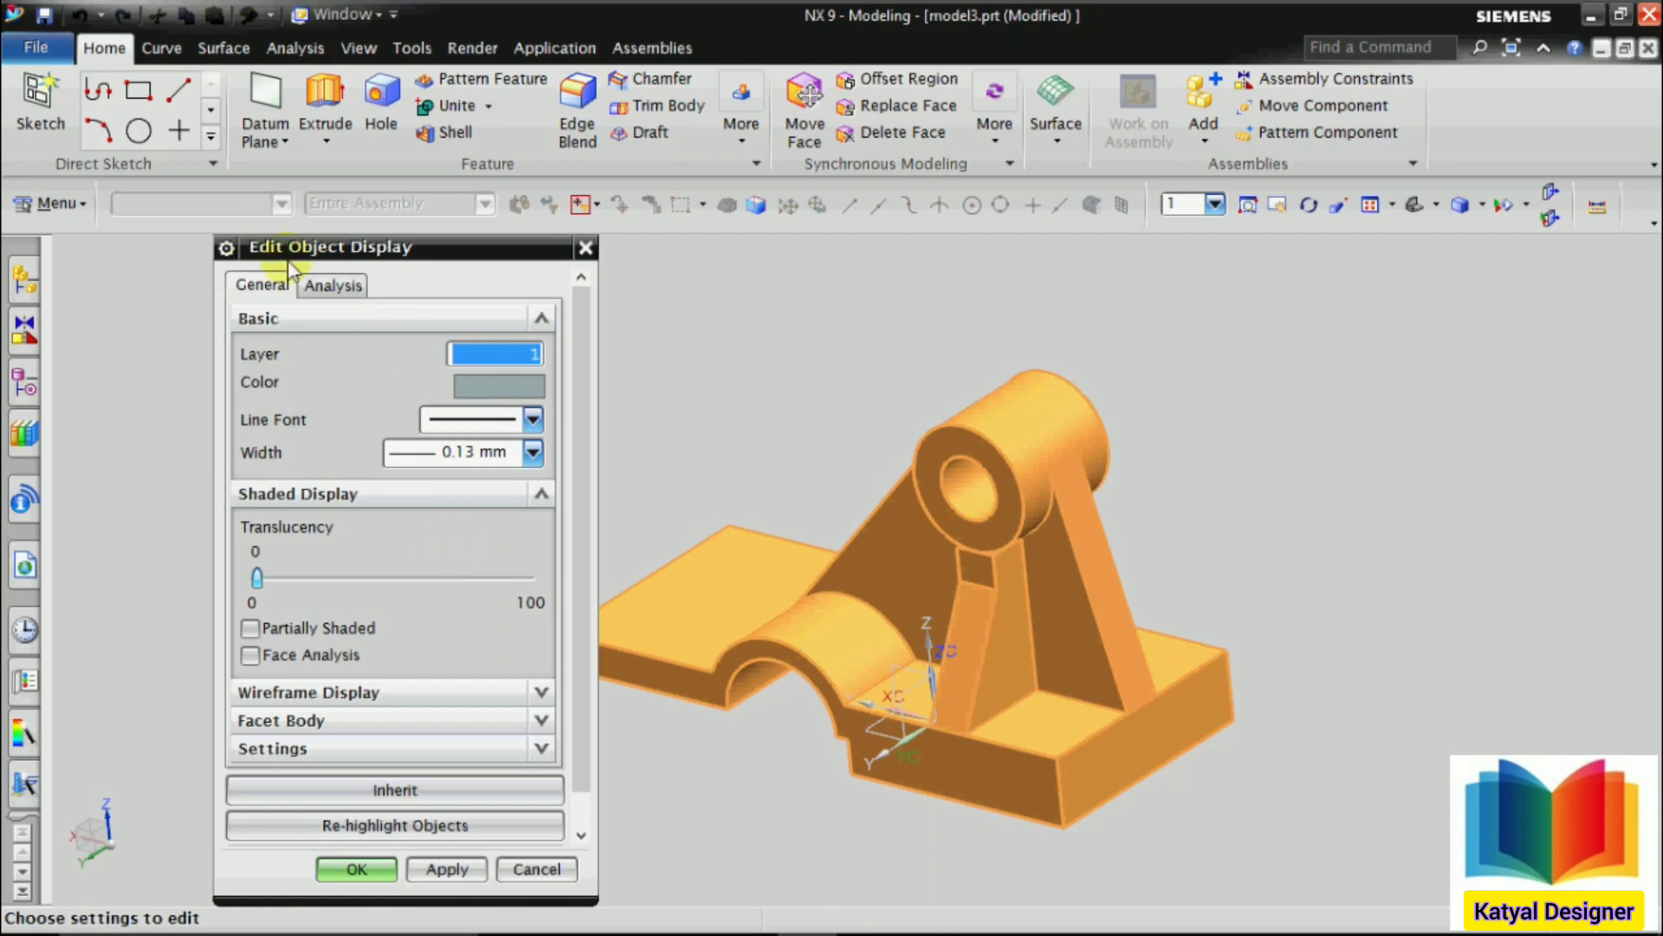
Set the color of both bodies to magenta from the Principal palette and apply it
drag(436, 253, 421, 218)
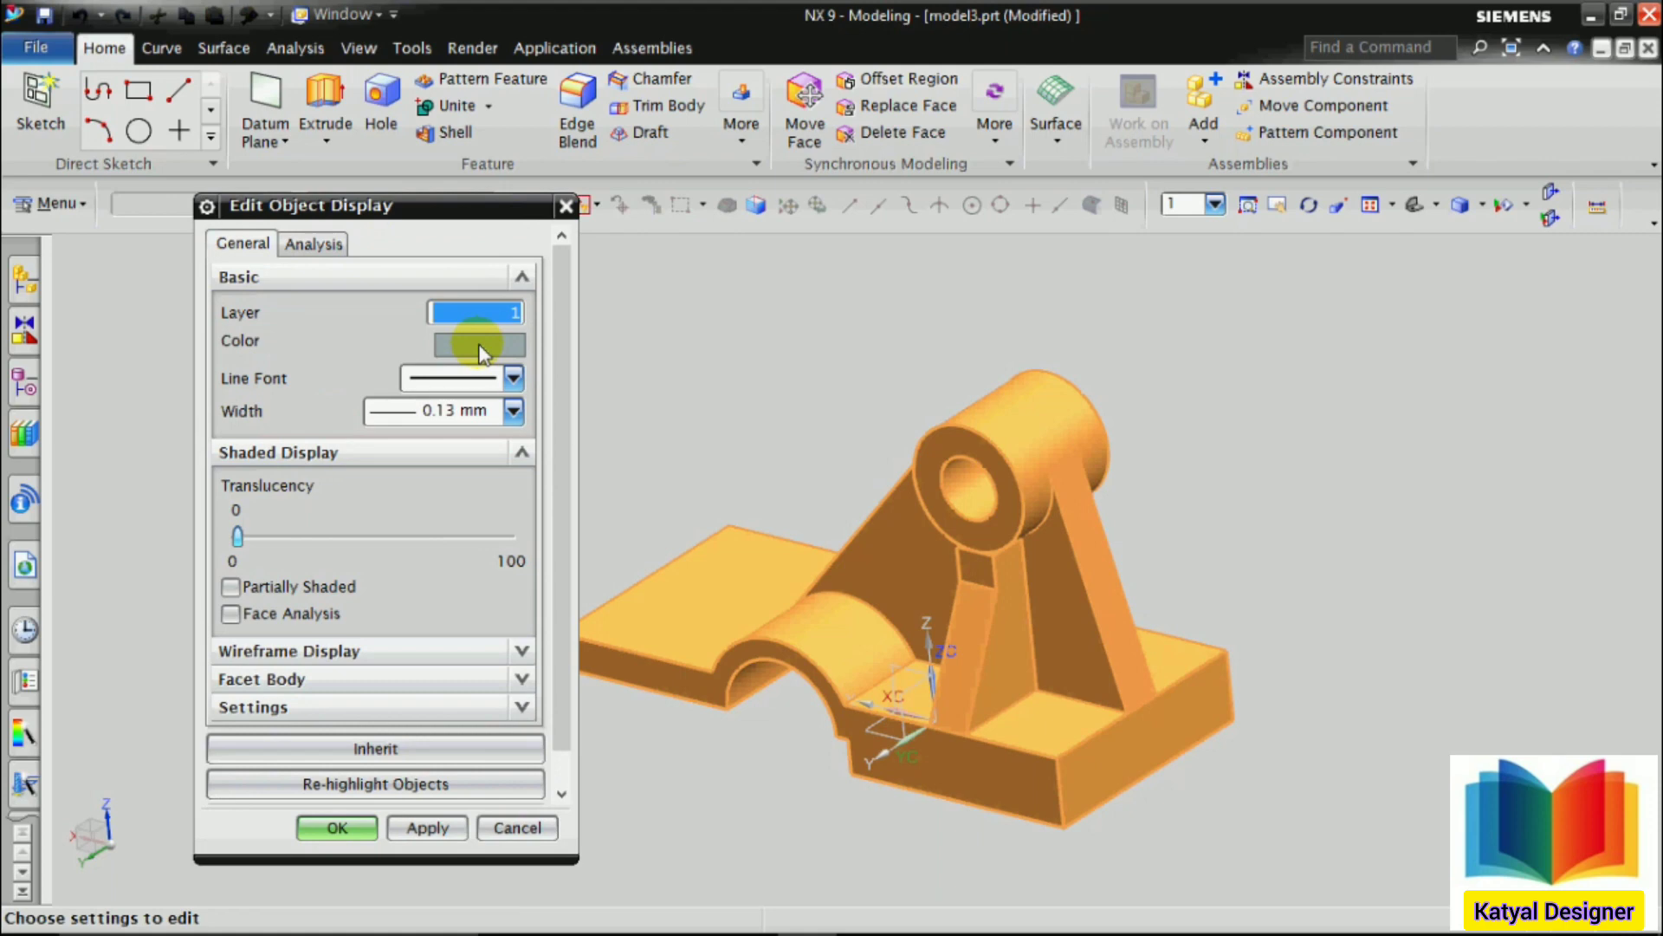
click(512, 314)
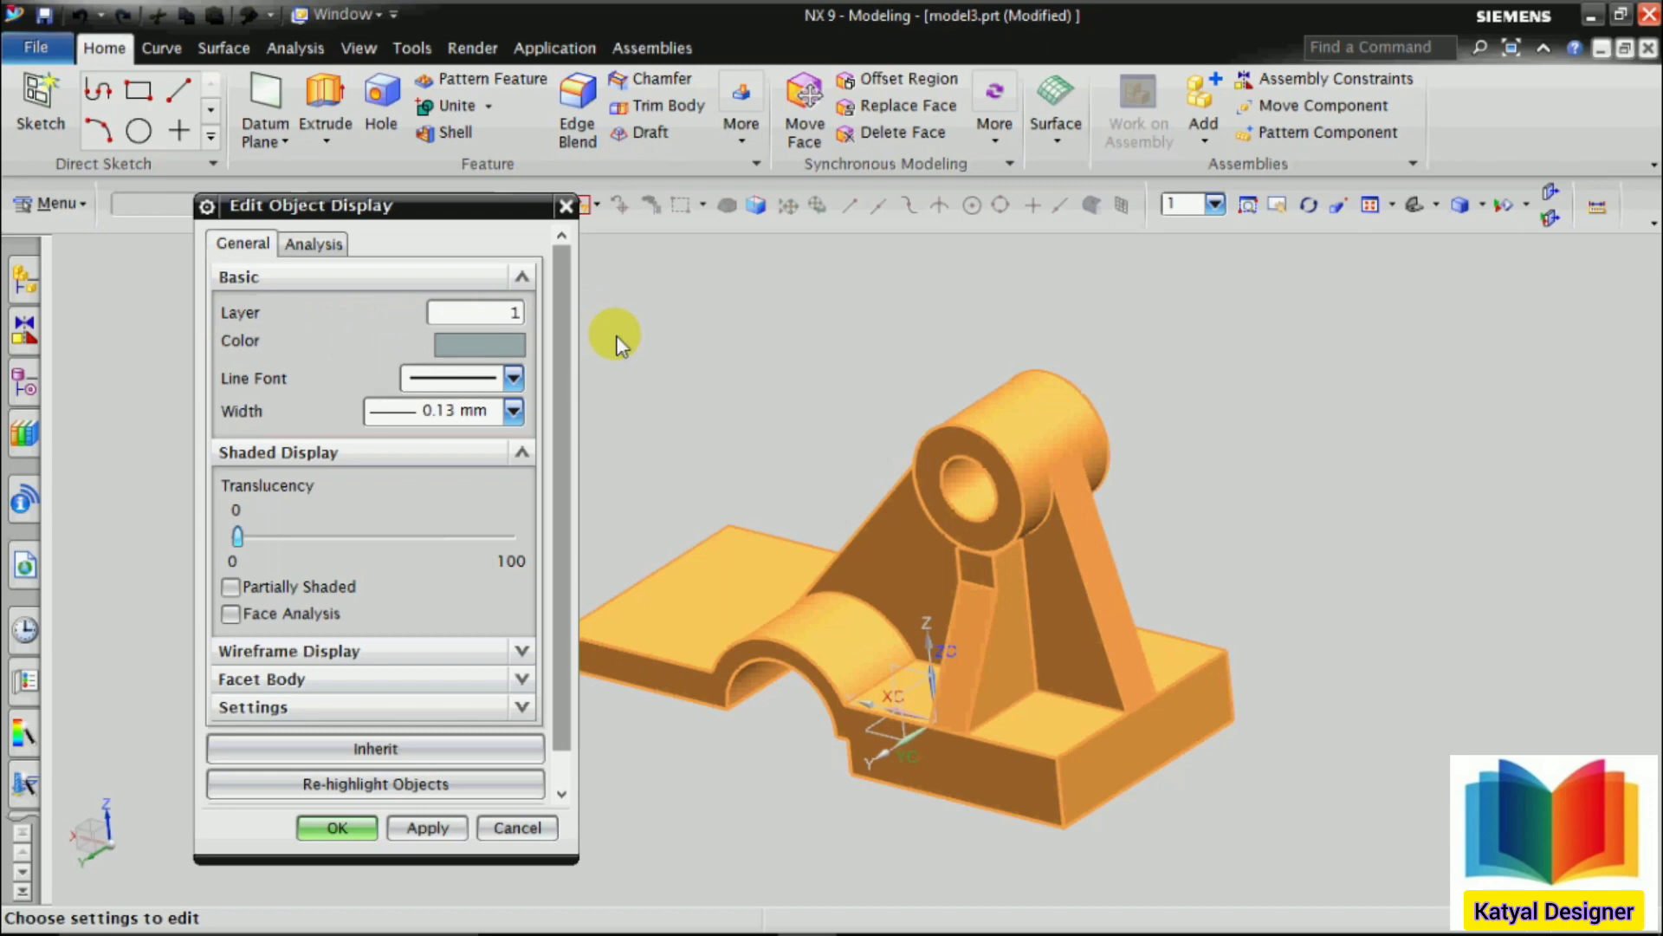
click(489, 342)
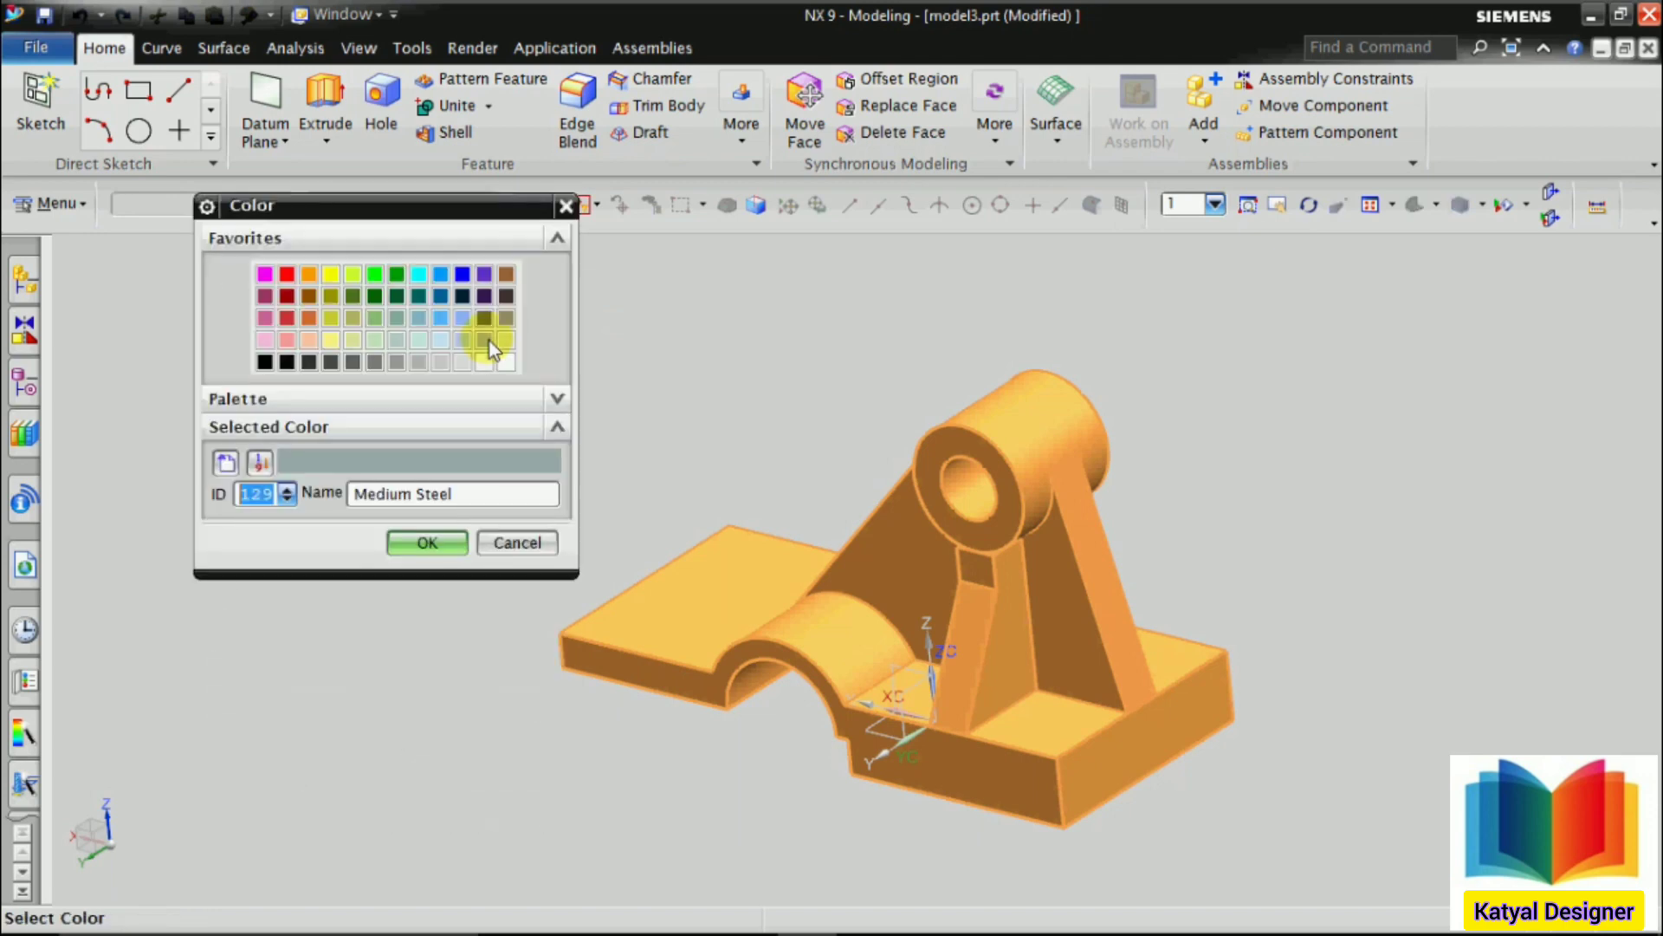
click(558, 401)
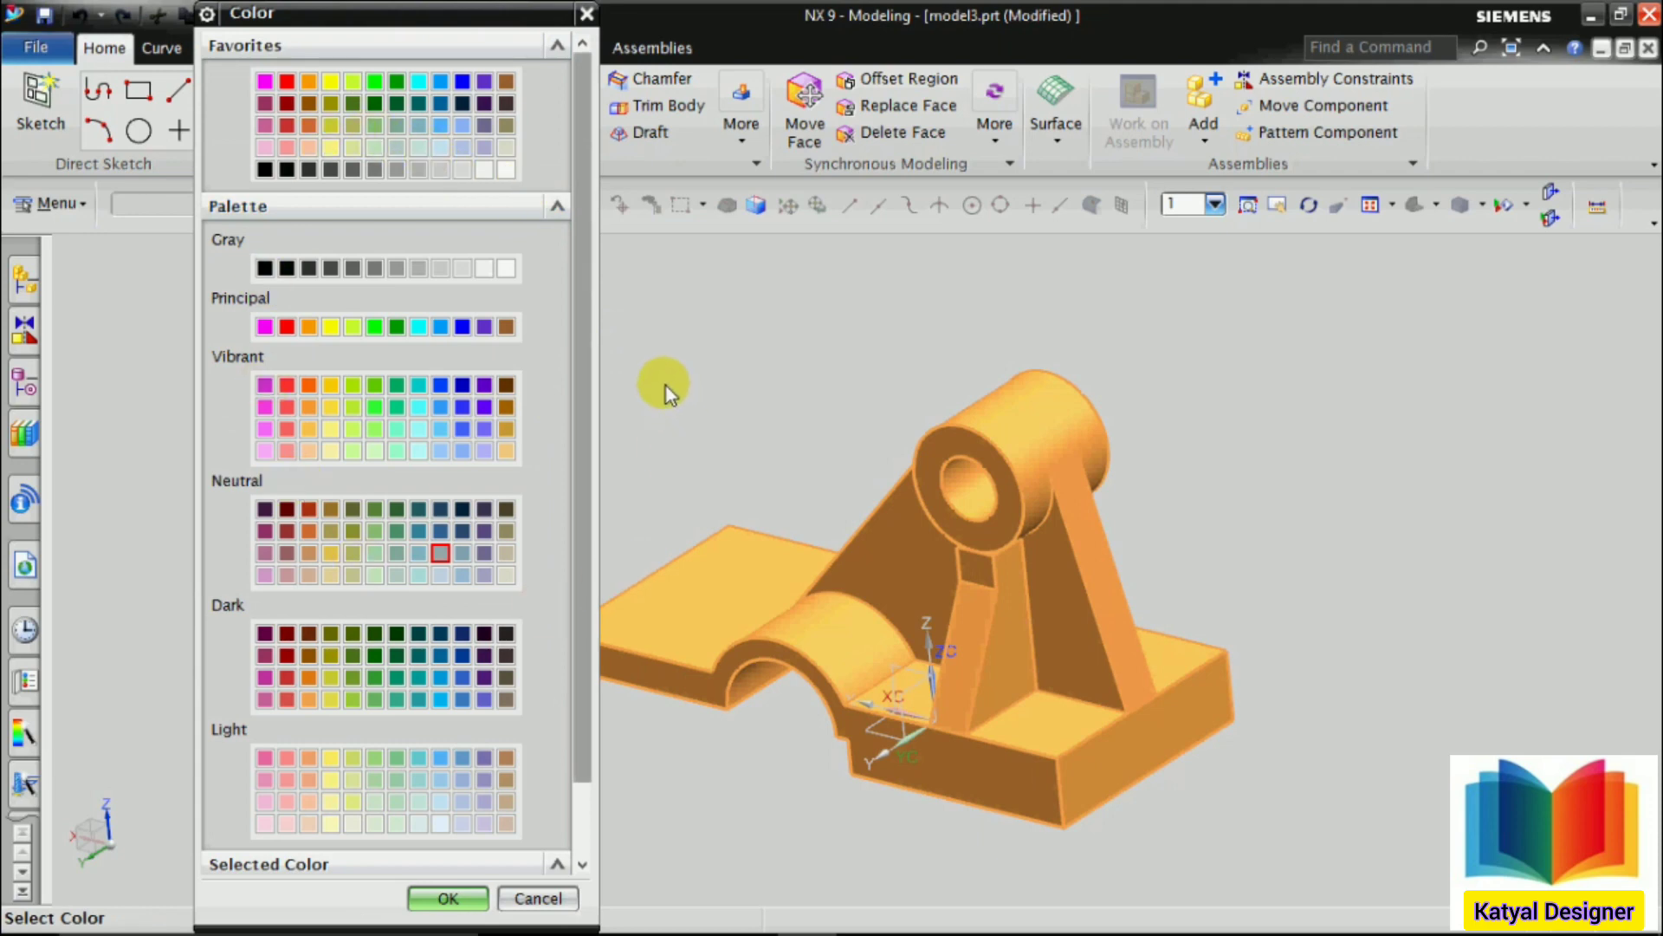
click(266, 329)
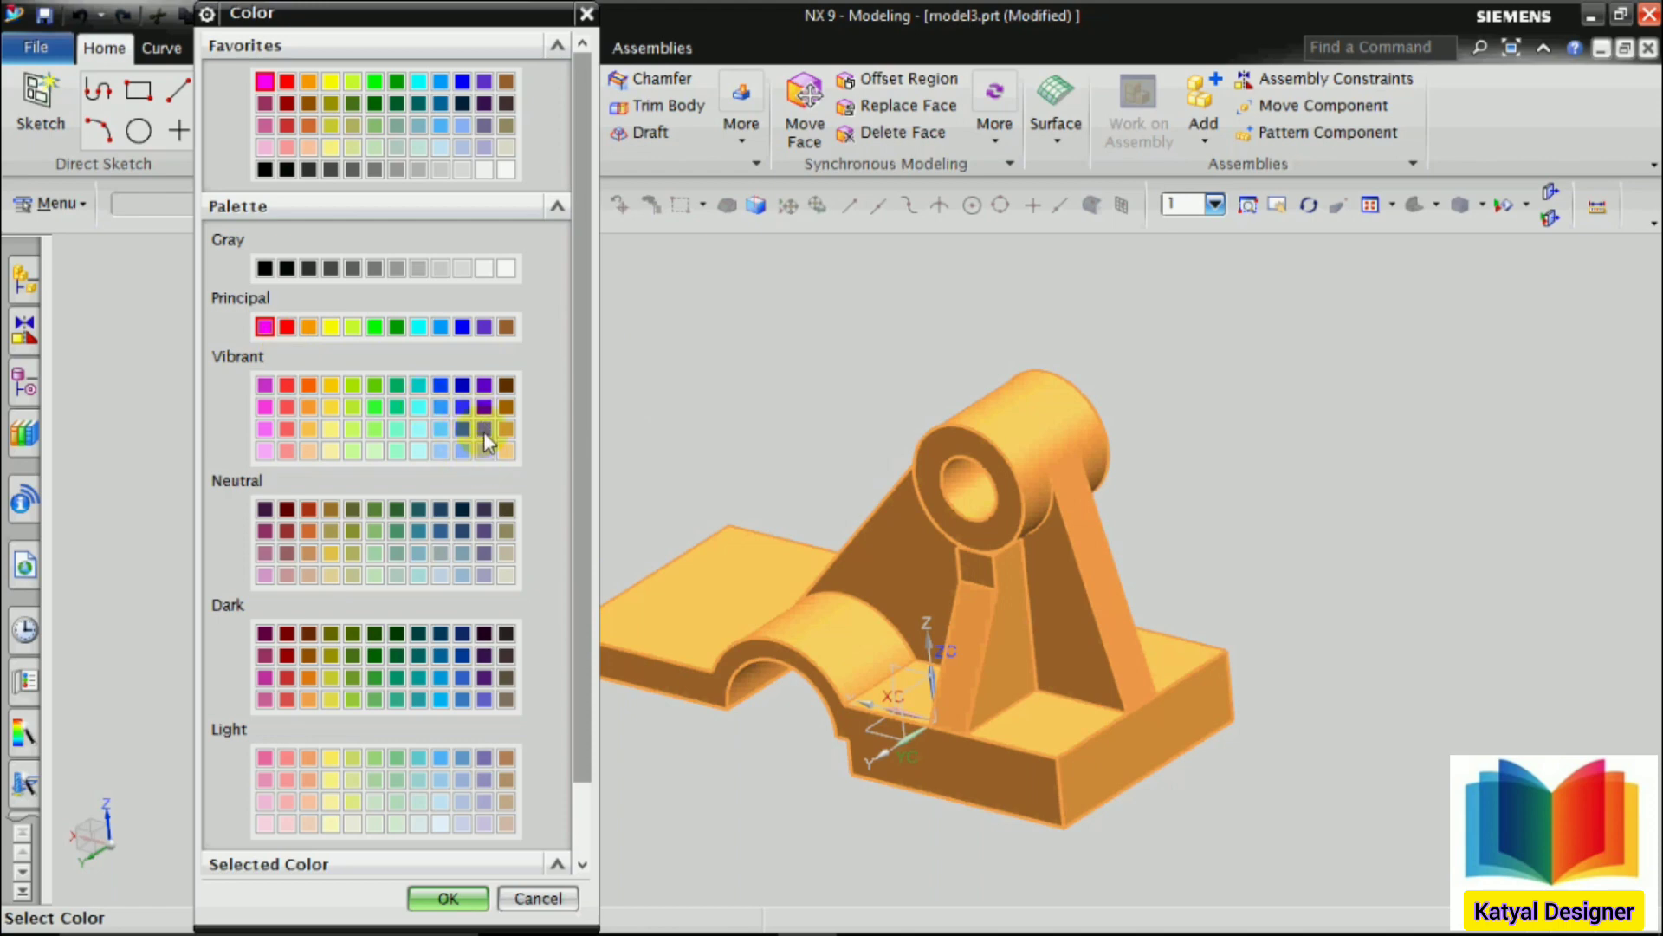
click(448, 899)
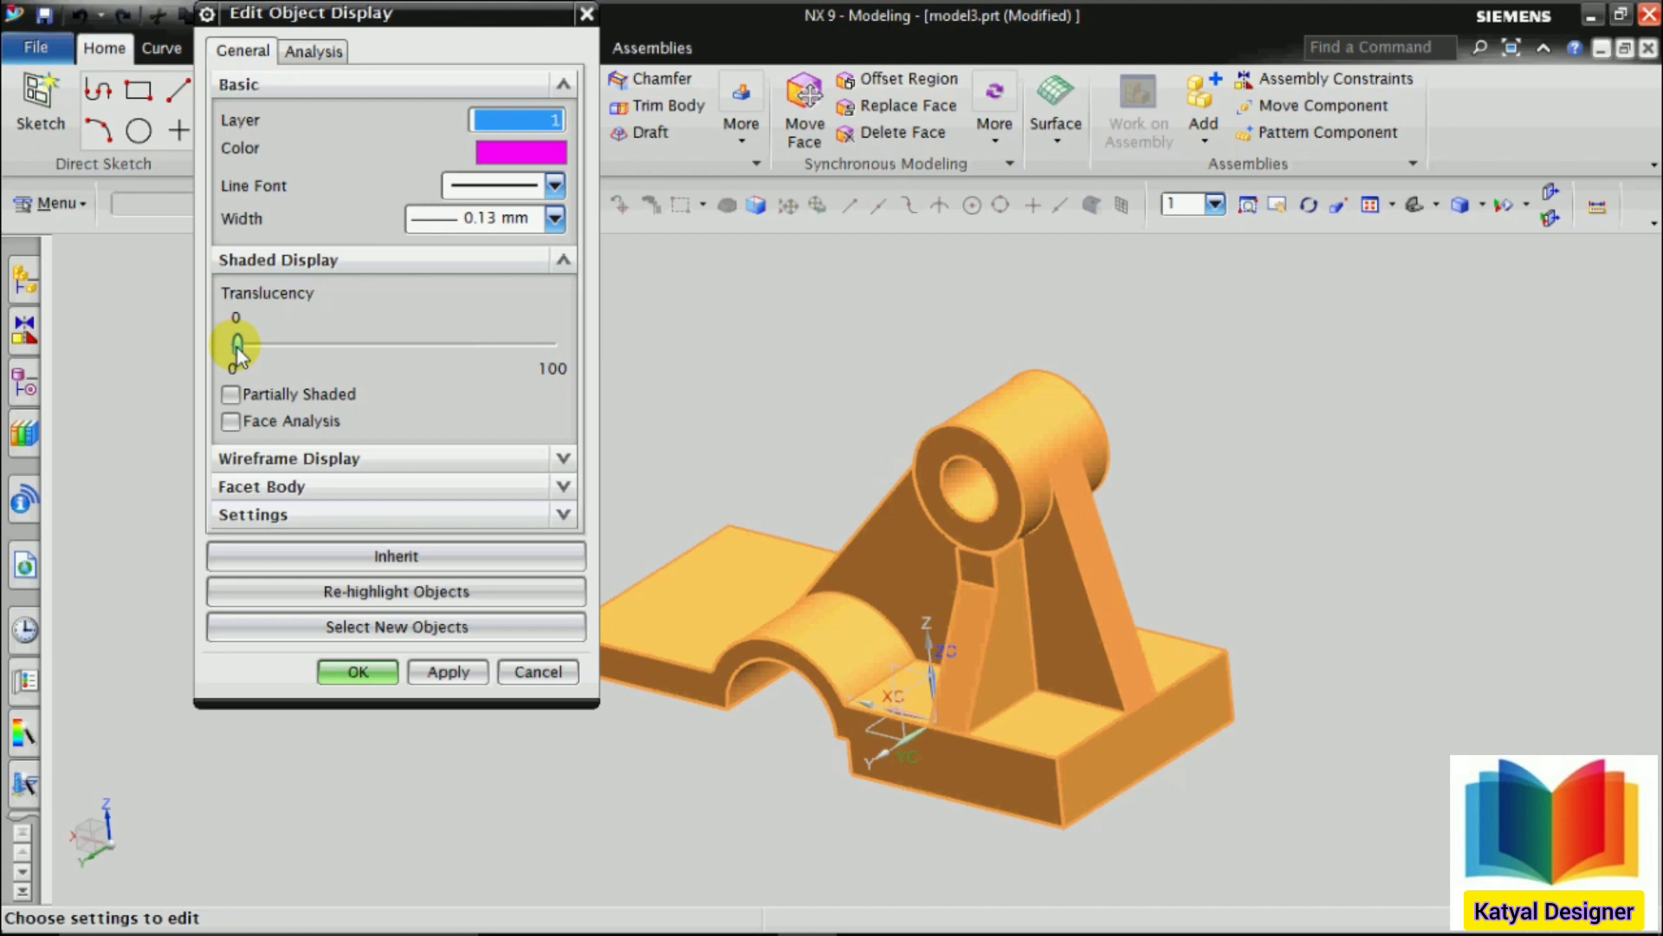
click(446, 673)
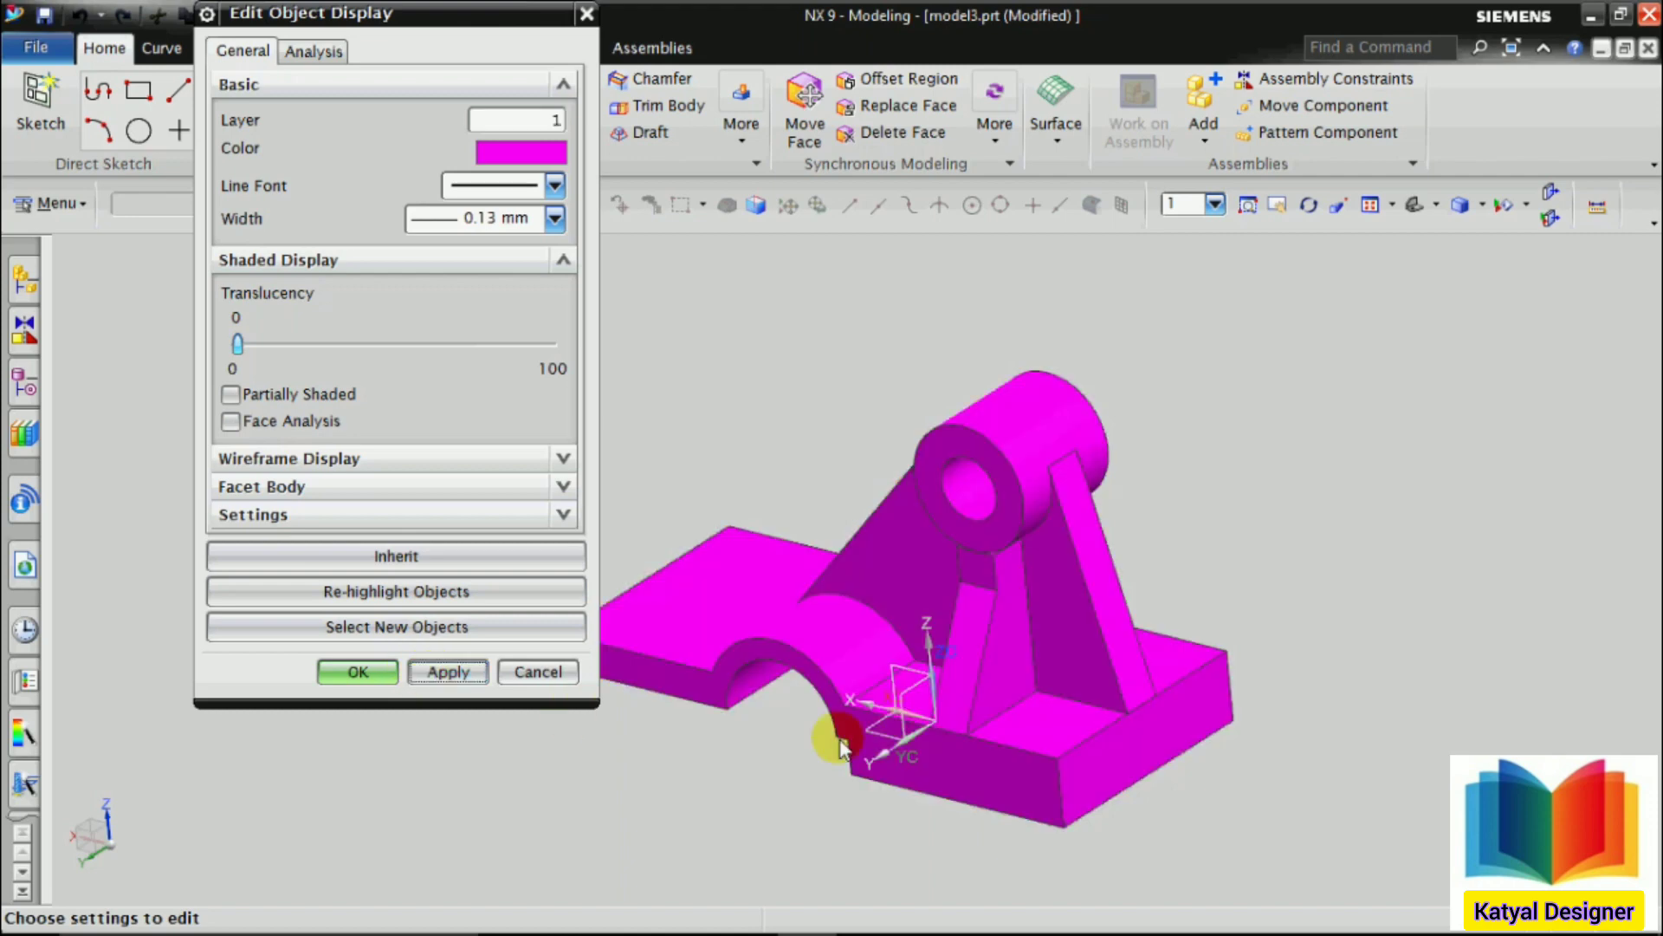
Set the translucency of both bodies to 49 and view the see-through model from another angle
scroll(1407, 610, down, 1)
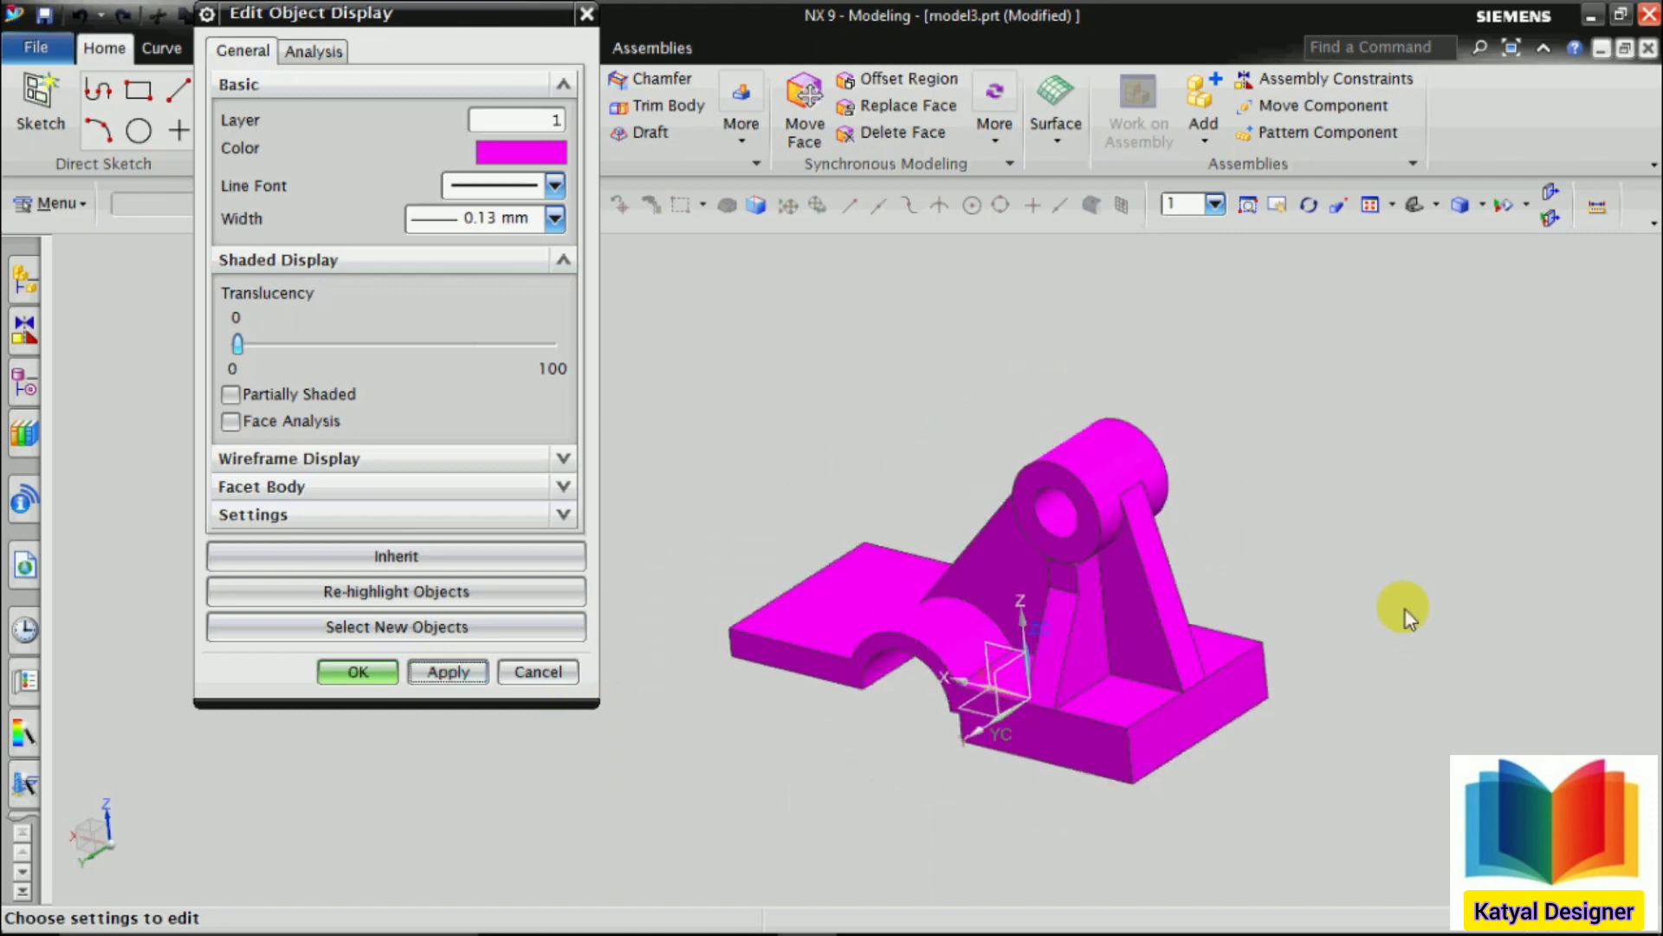
drag(239, 354, 396, 362)
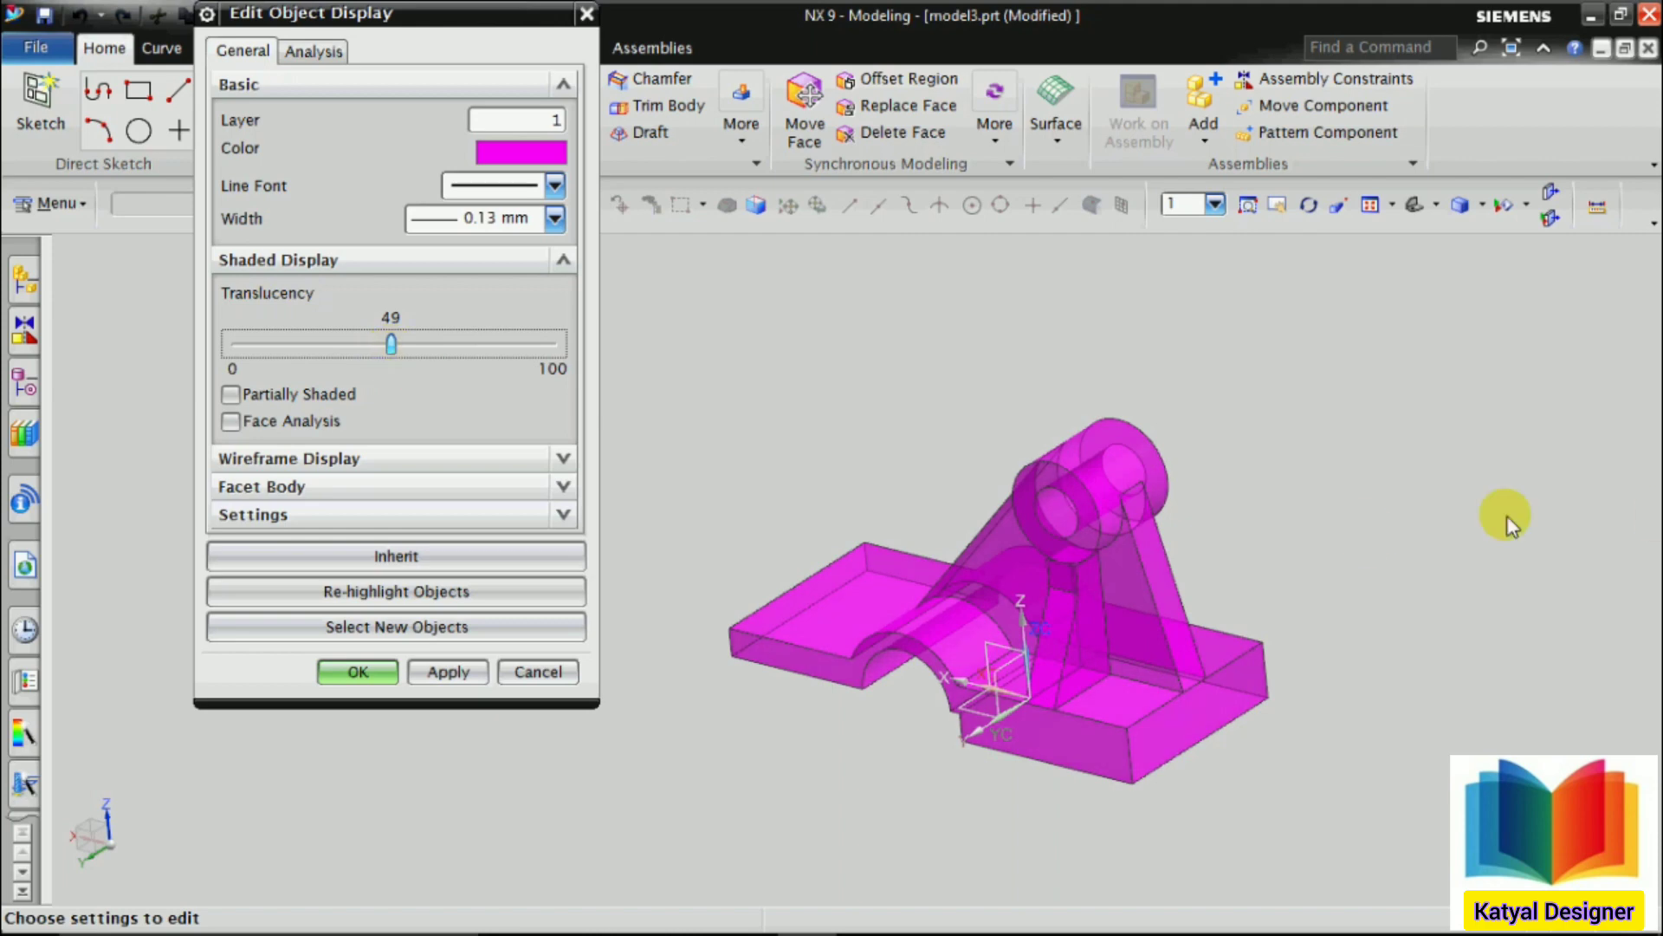
middle_drag(1348, 523, 1363, 557)
middle_drag(1263, 434, 1263, 386)
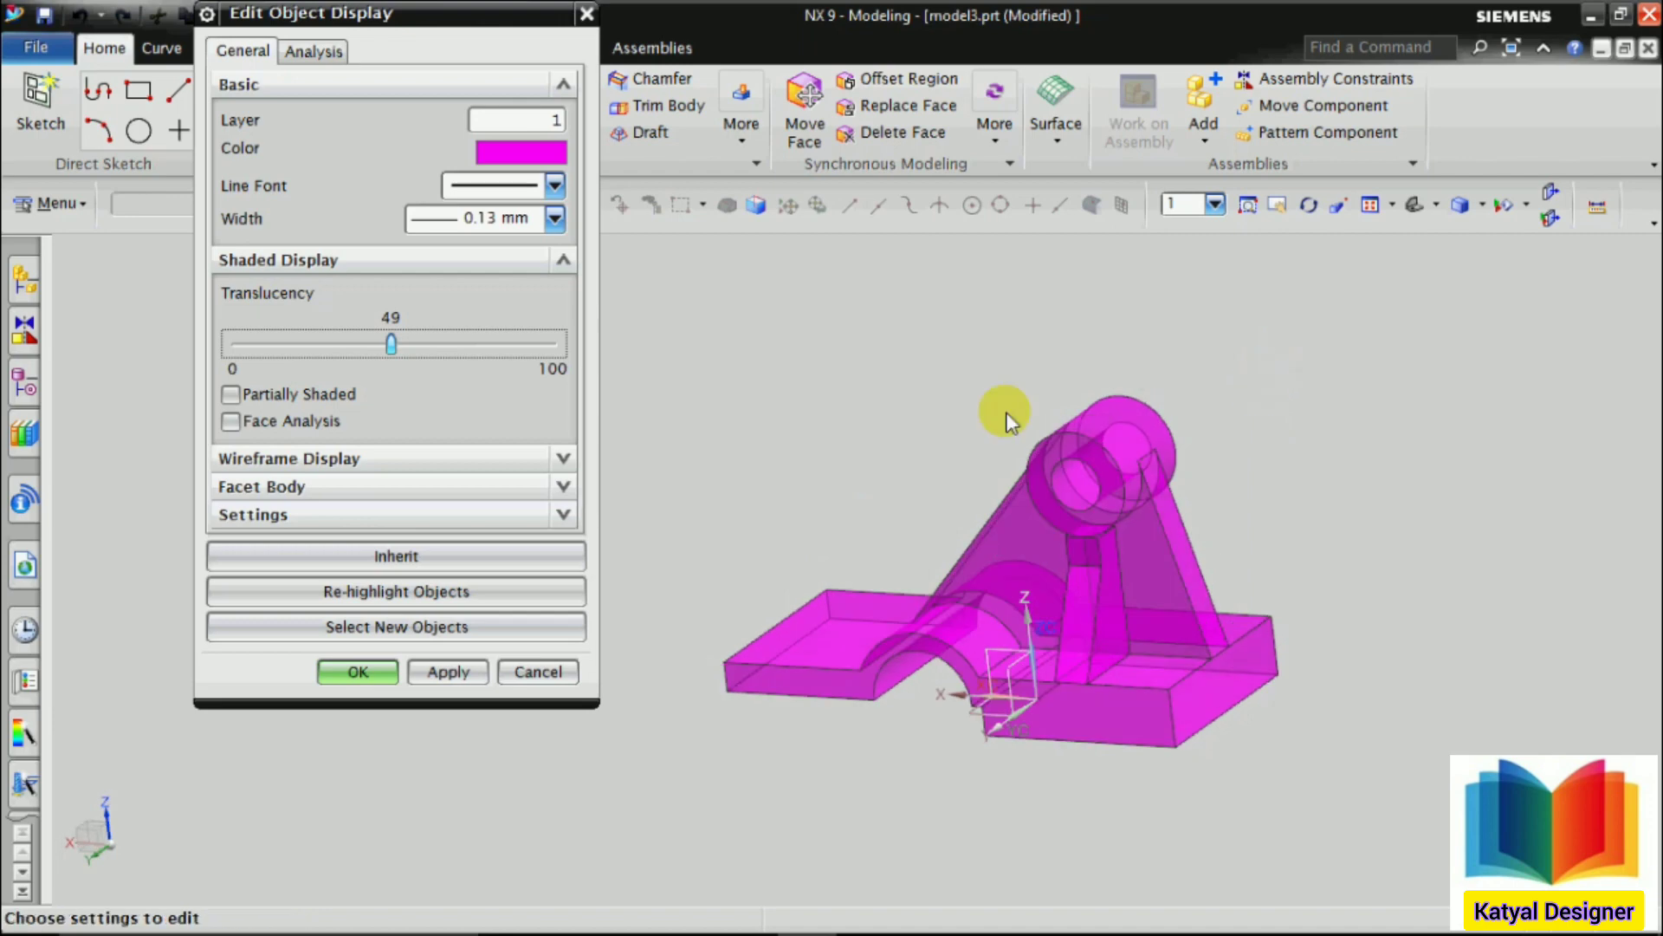
Reset the translucency of both bodies to 0 and accept the object display settings
drag(391, 344, 194, 357)
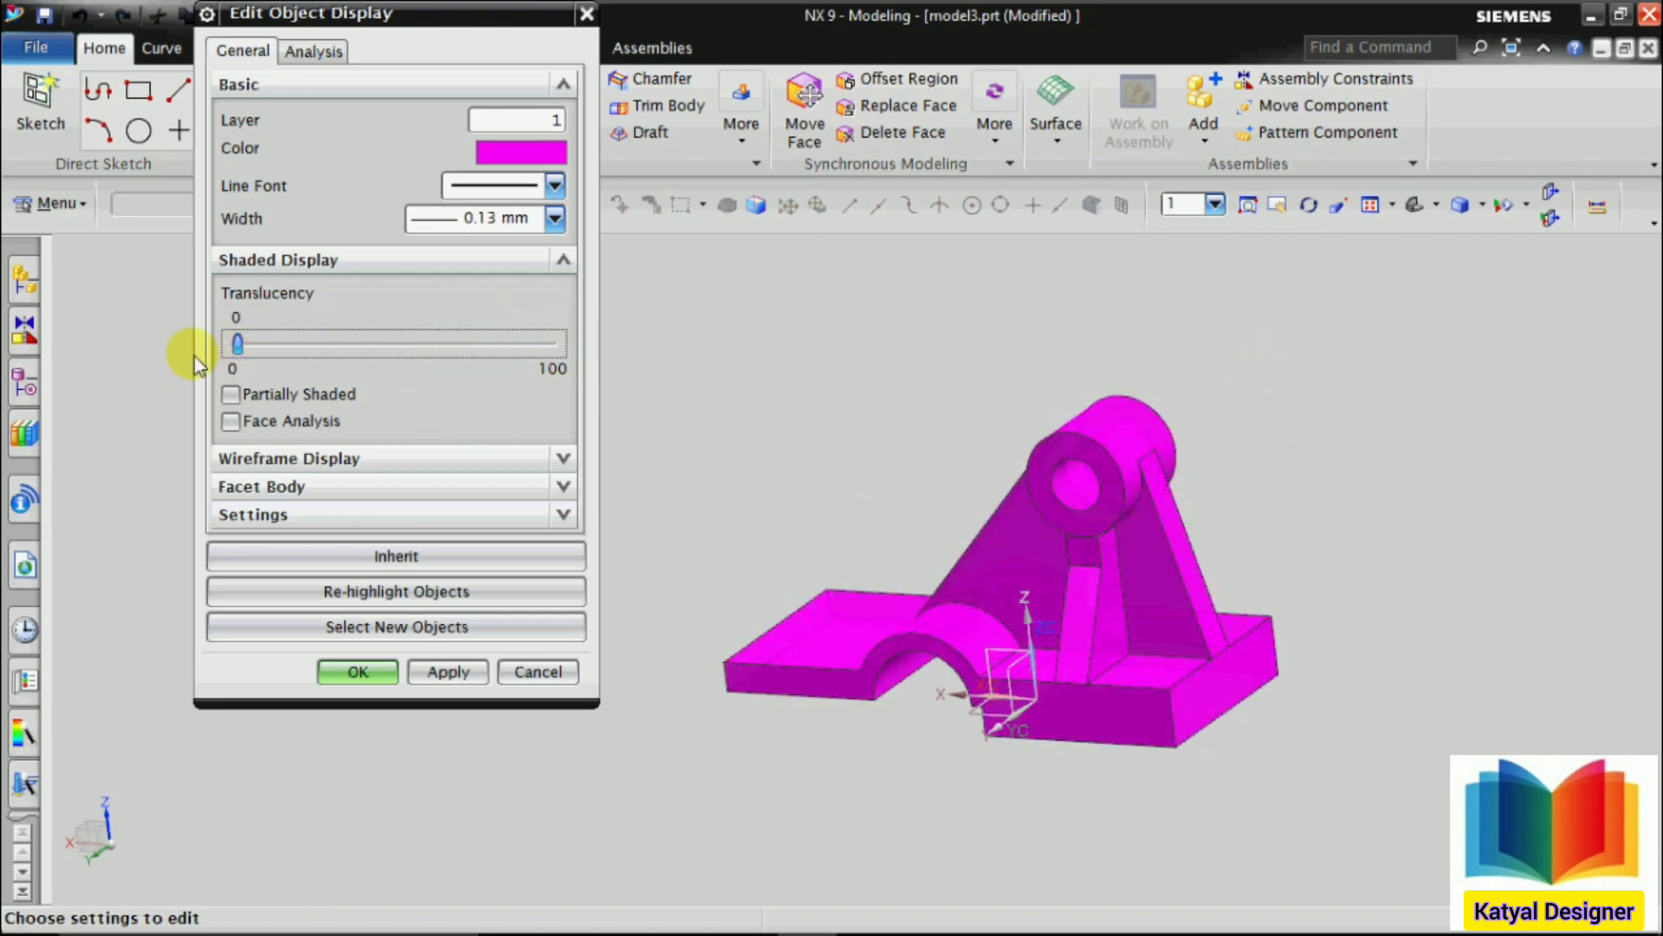
click(357, 671)
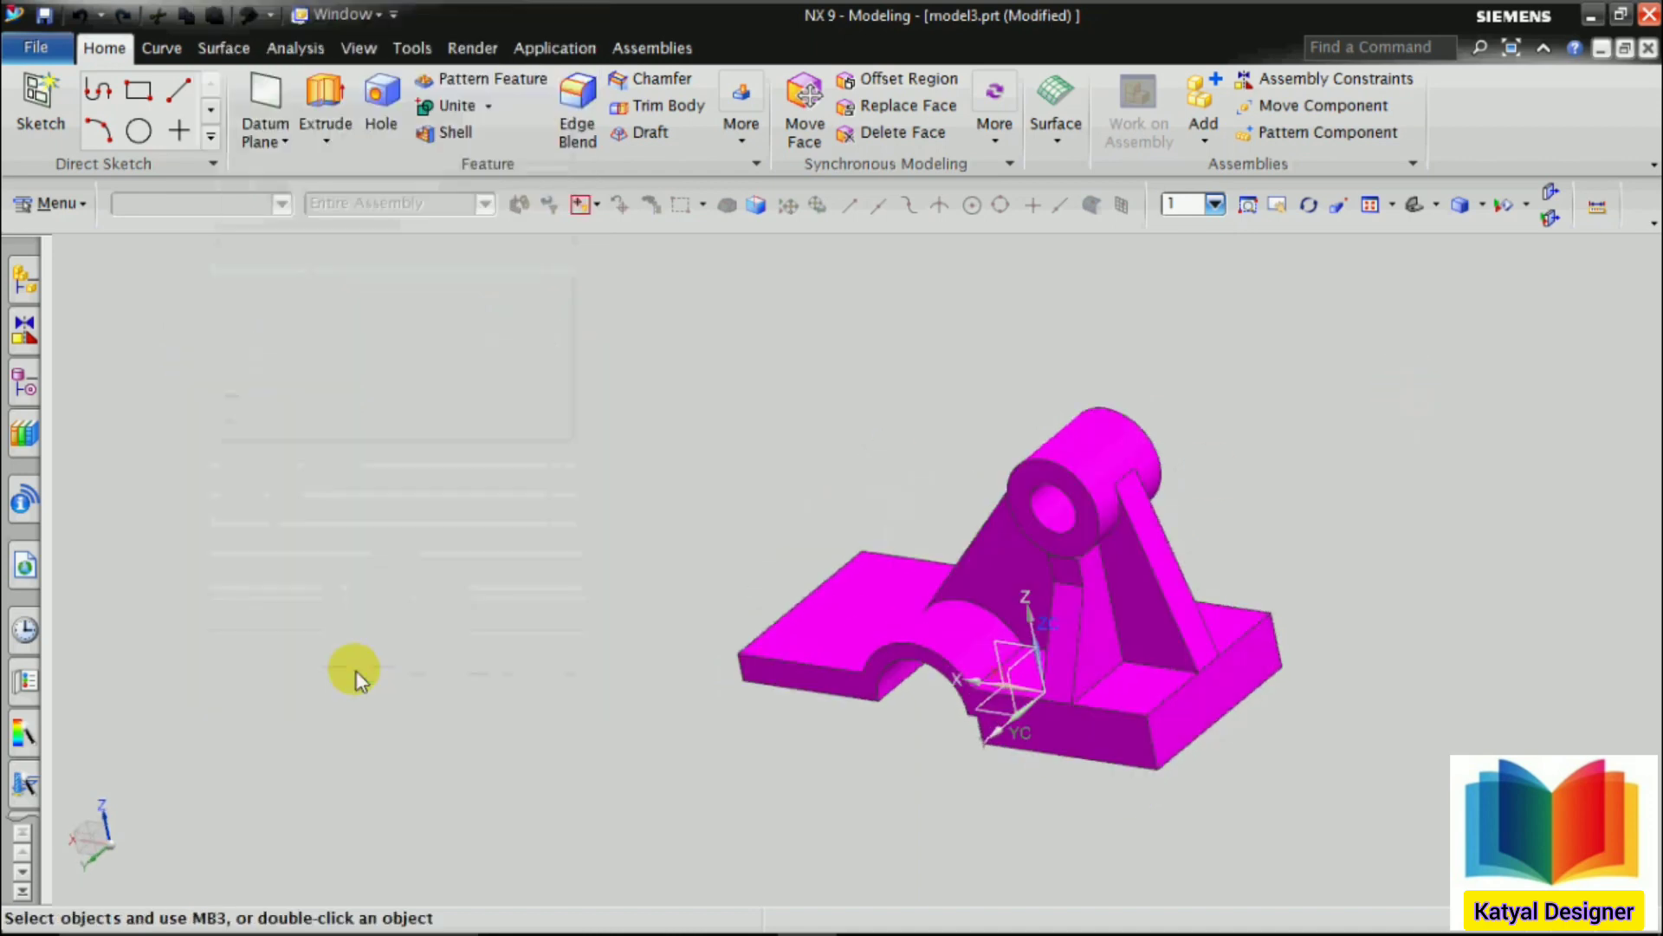
click(675, 531)
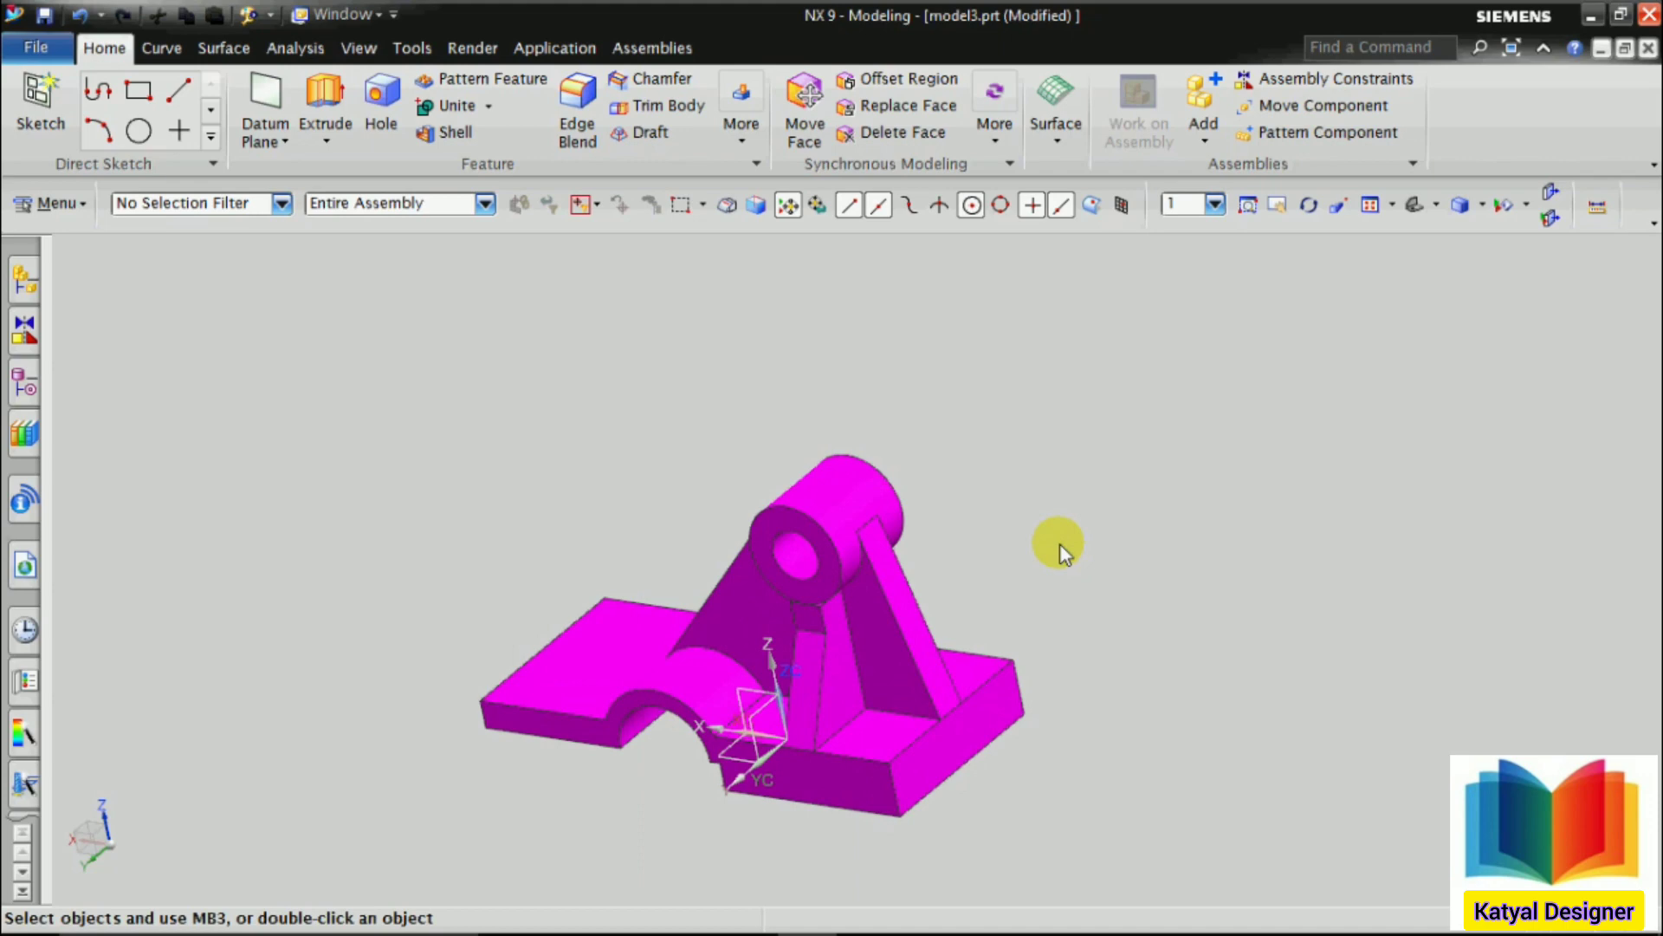
scroll(1180, 536, down, 2)
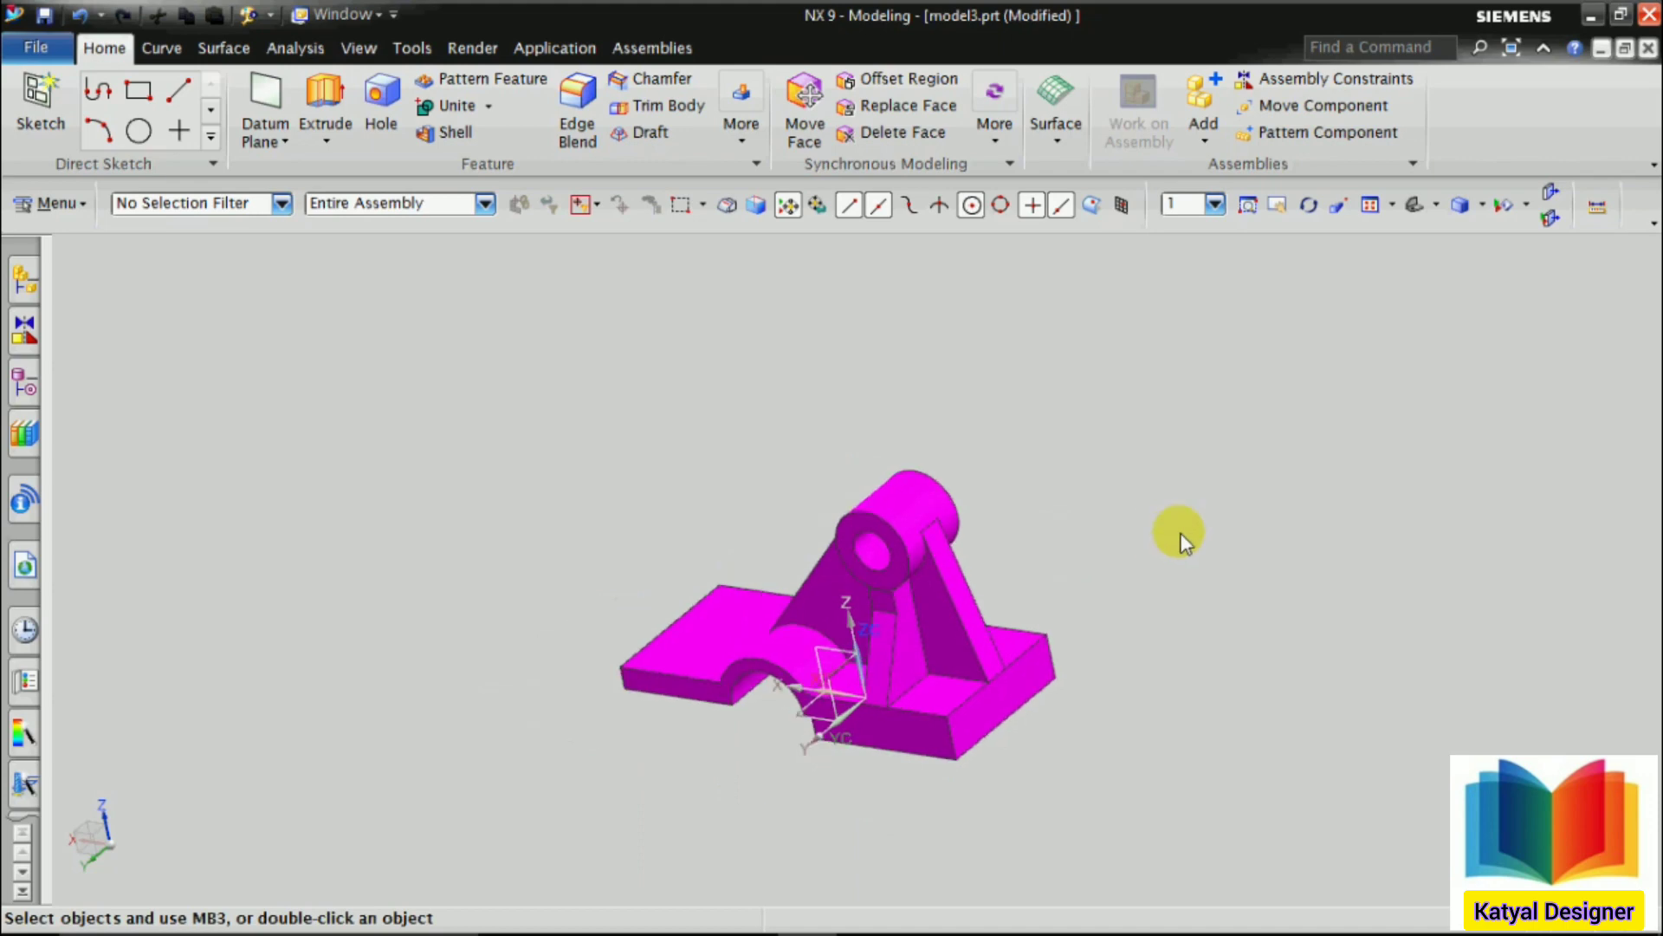
Undo the magenta coloring of both bodies and start an object display edit restricted to faces
click(80, 14)
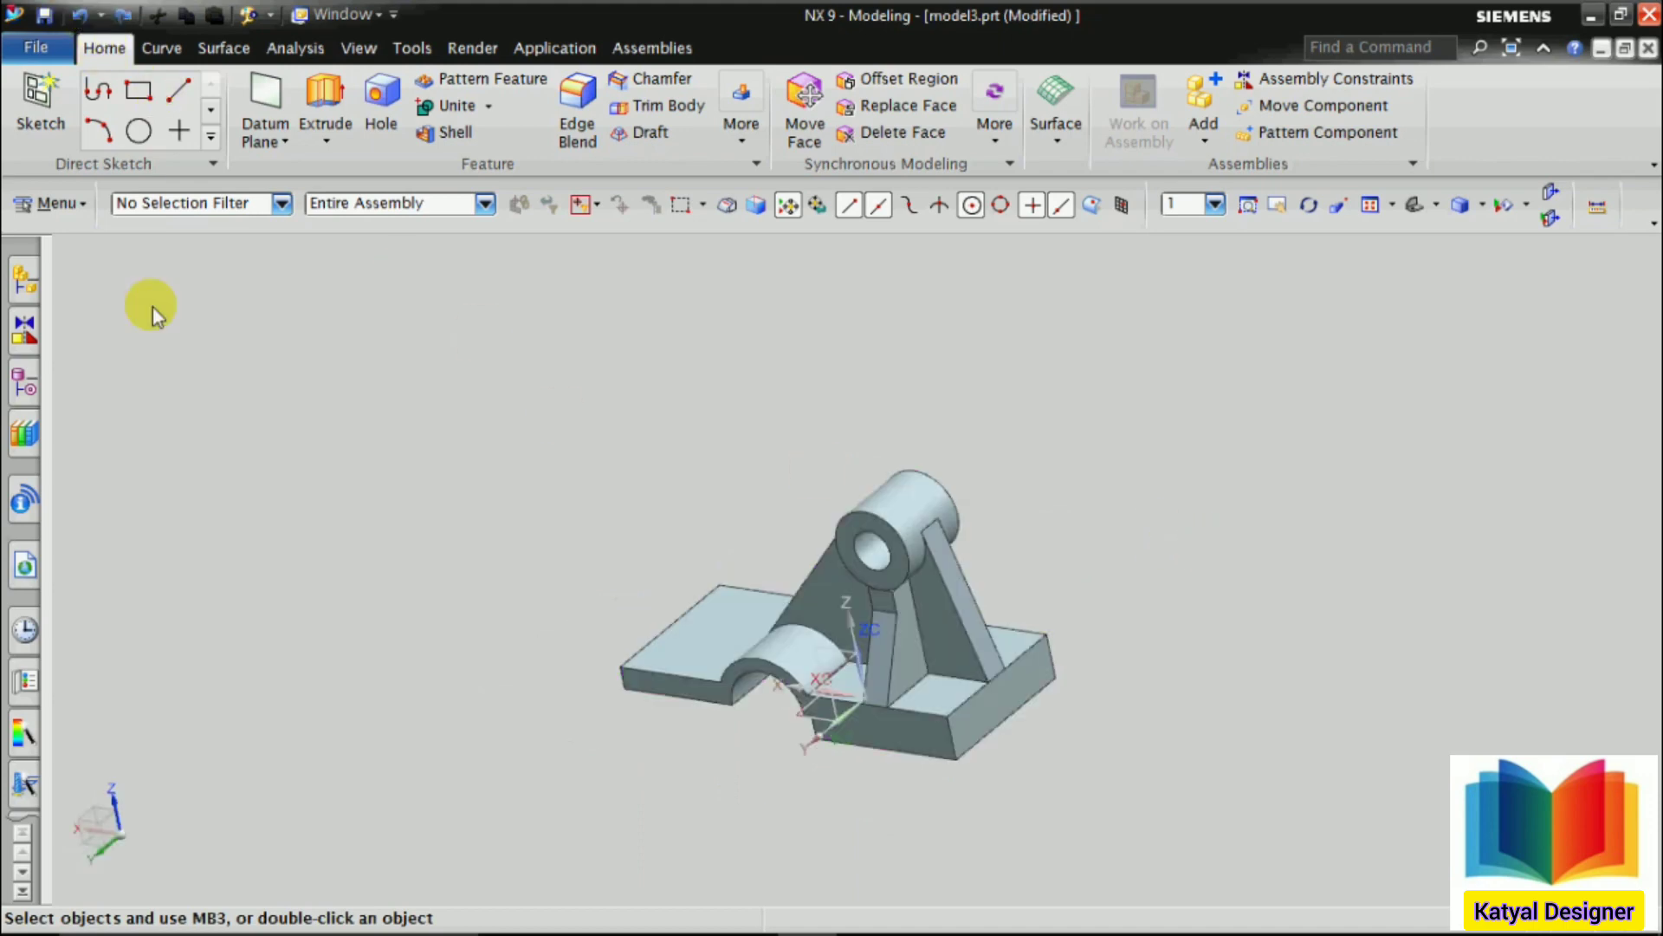
click(57, 206)
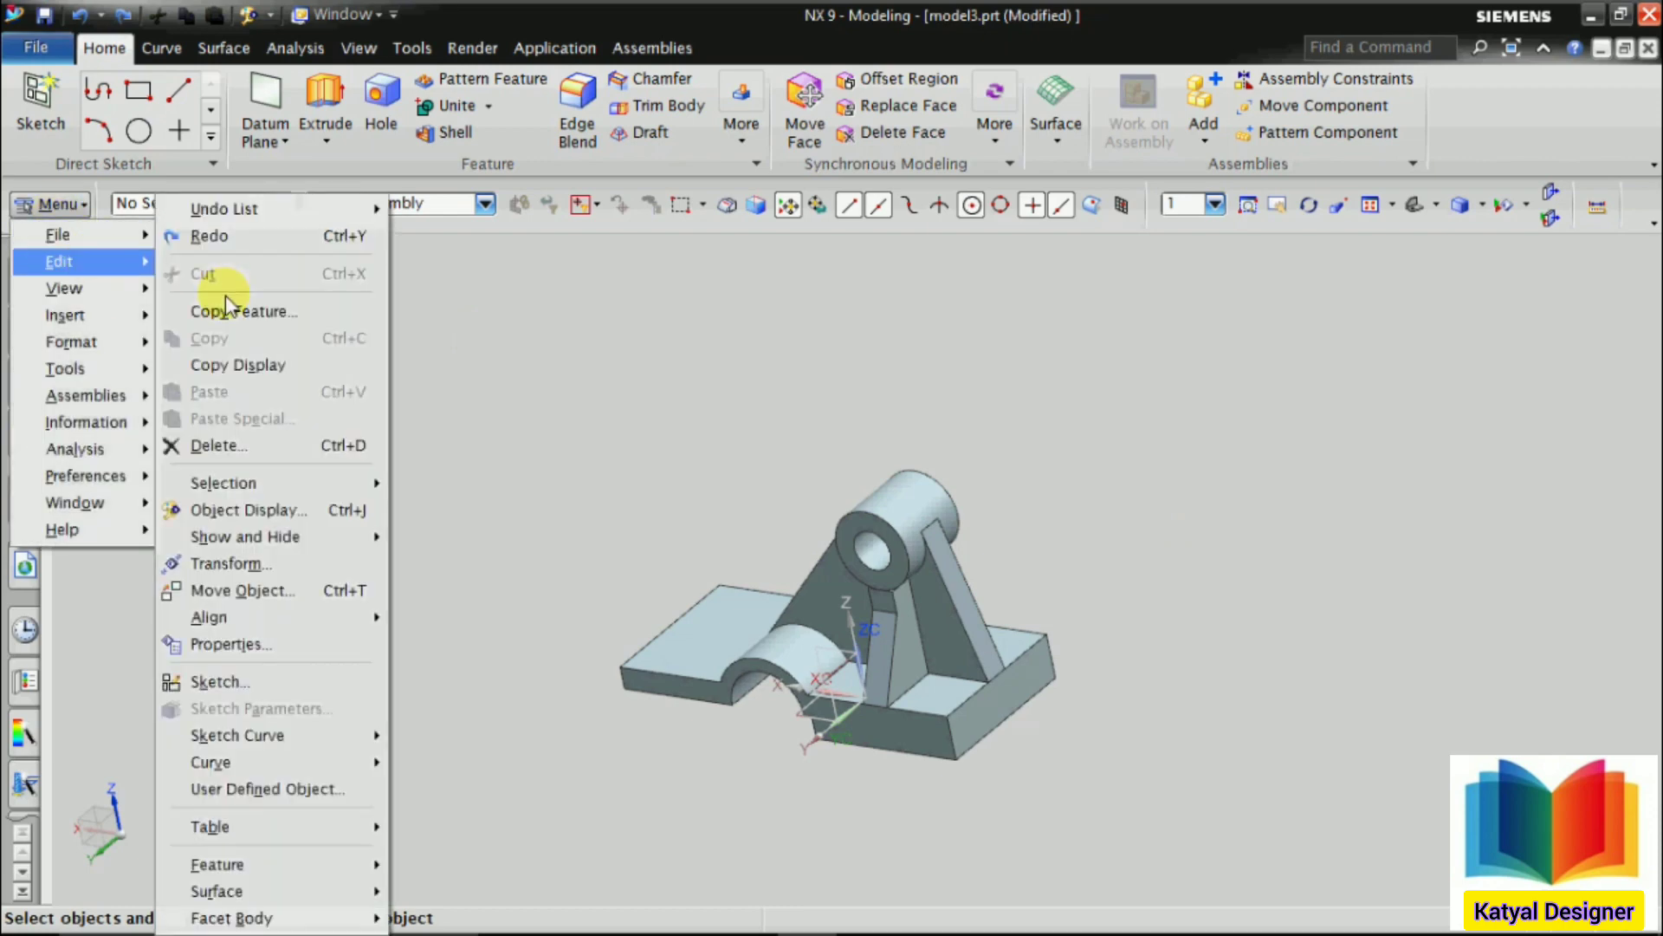
click(216, 511)
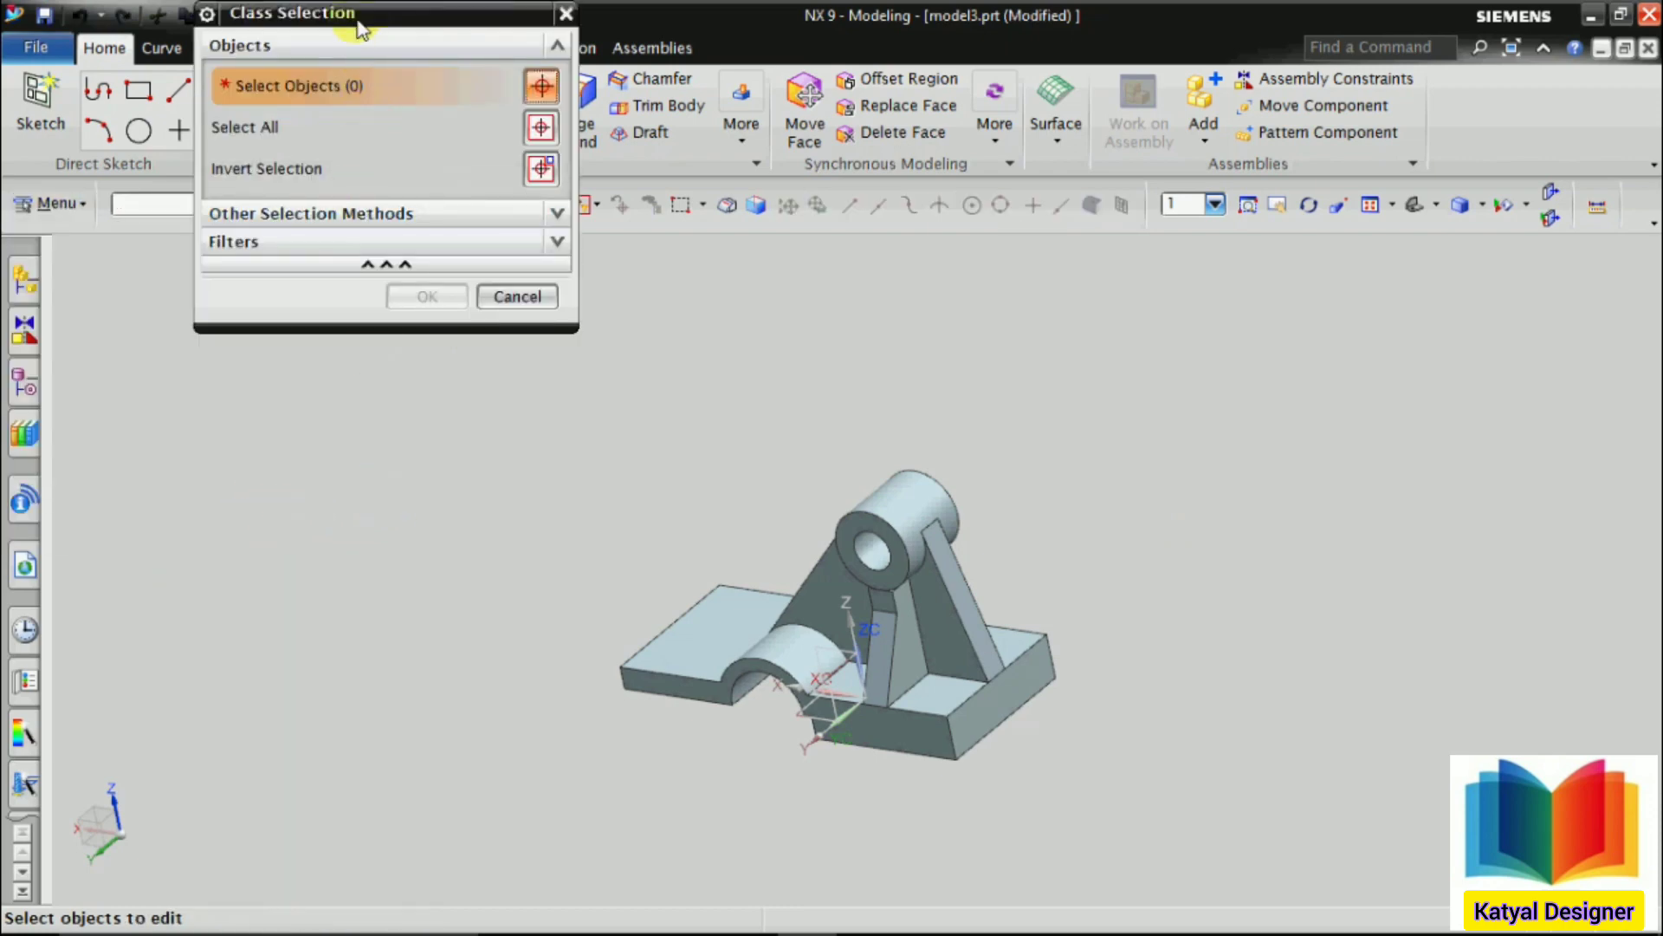
drag(358, 25, 285, 346)
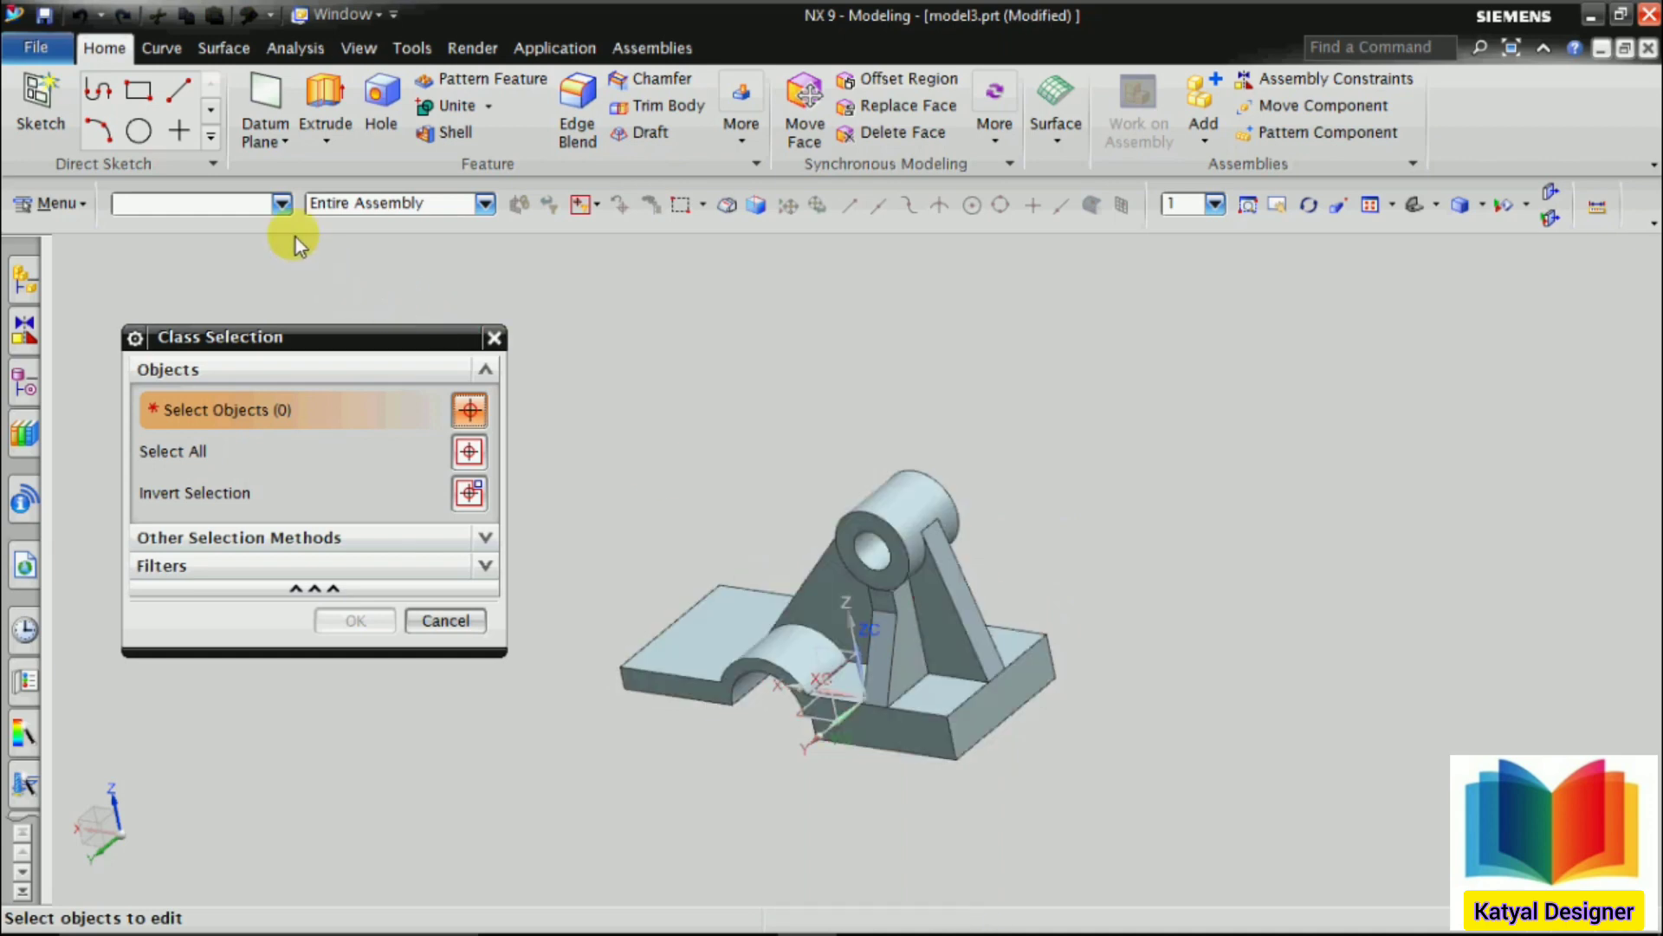
click(284, 208)
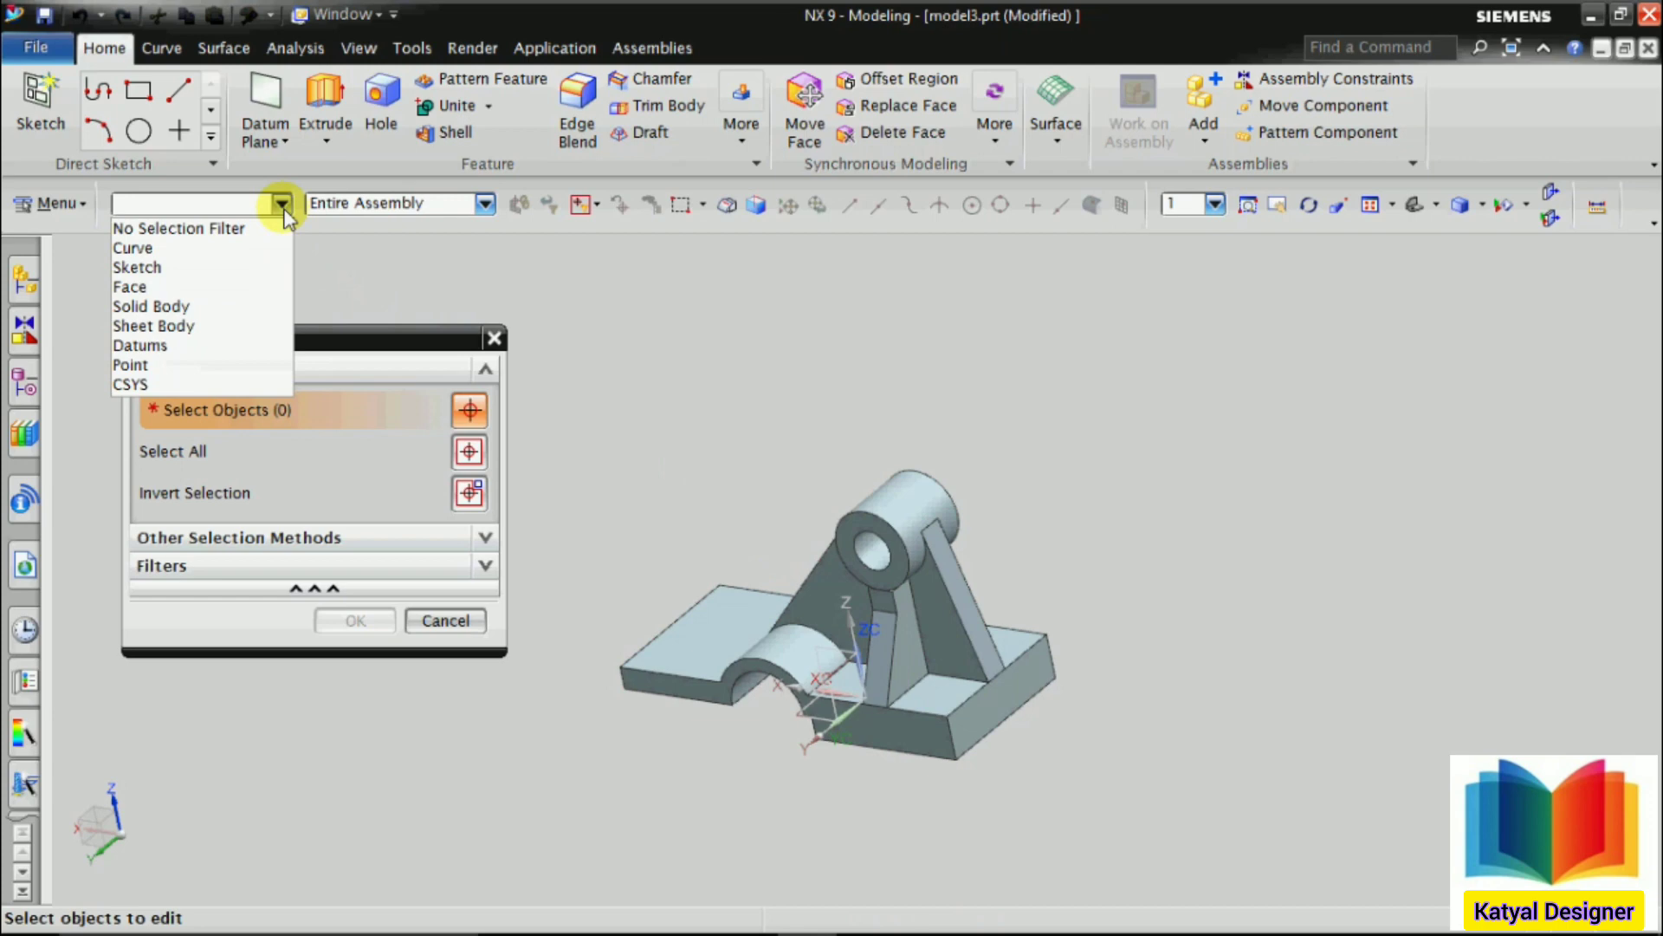
click(156, 288)
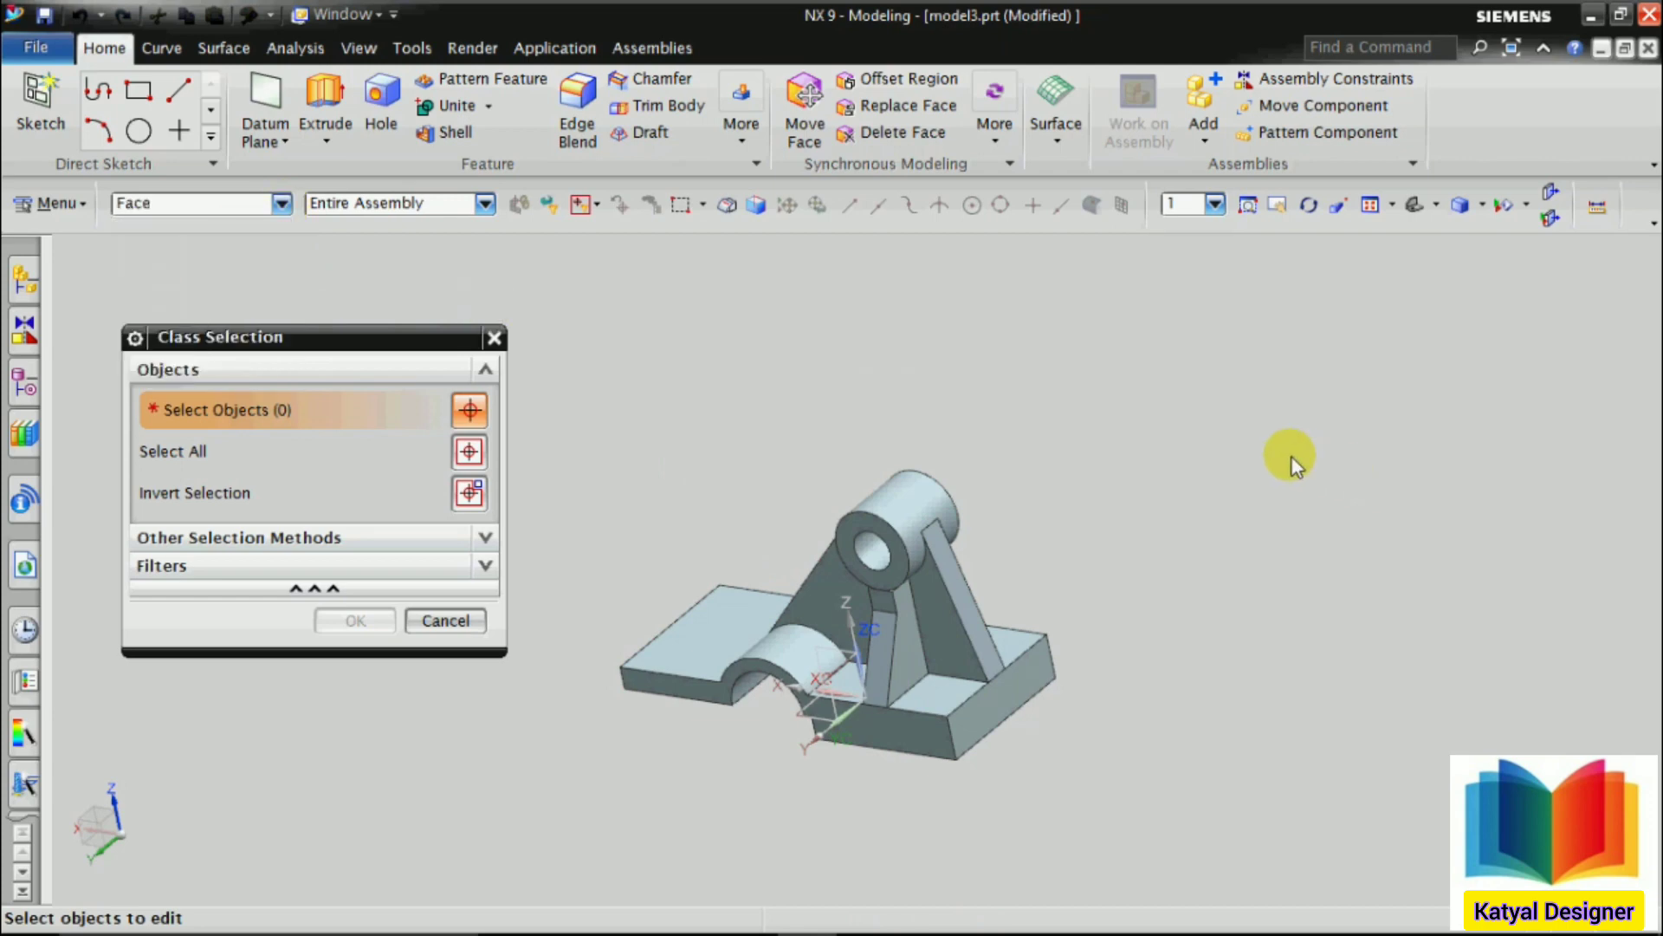
Open the object display settings for four faces: the thin plate's top, the boss's outer cylinder and the two top faces of the thicker base
scroll(1321, 441, down, 1)
scroll(911, 559, up, 2)
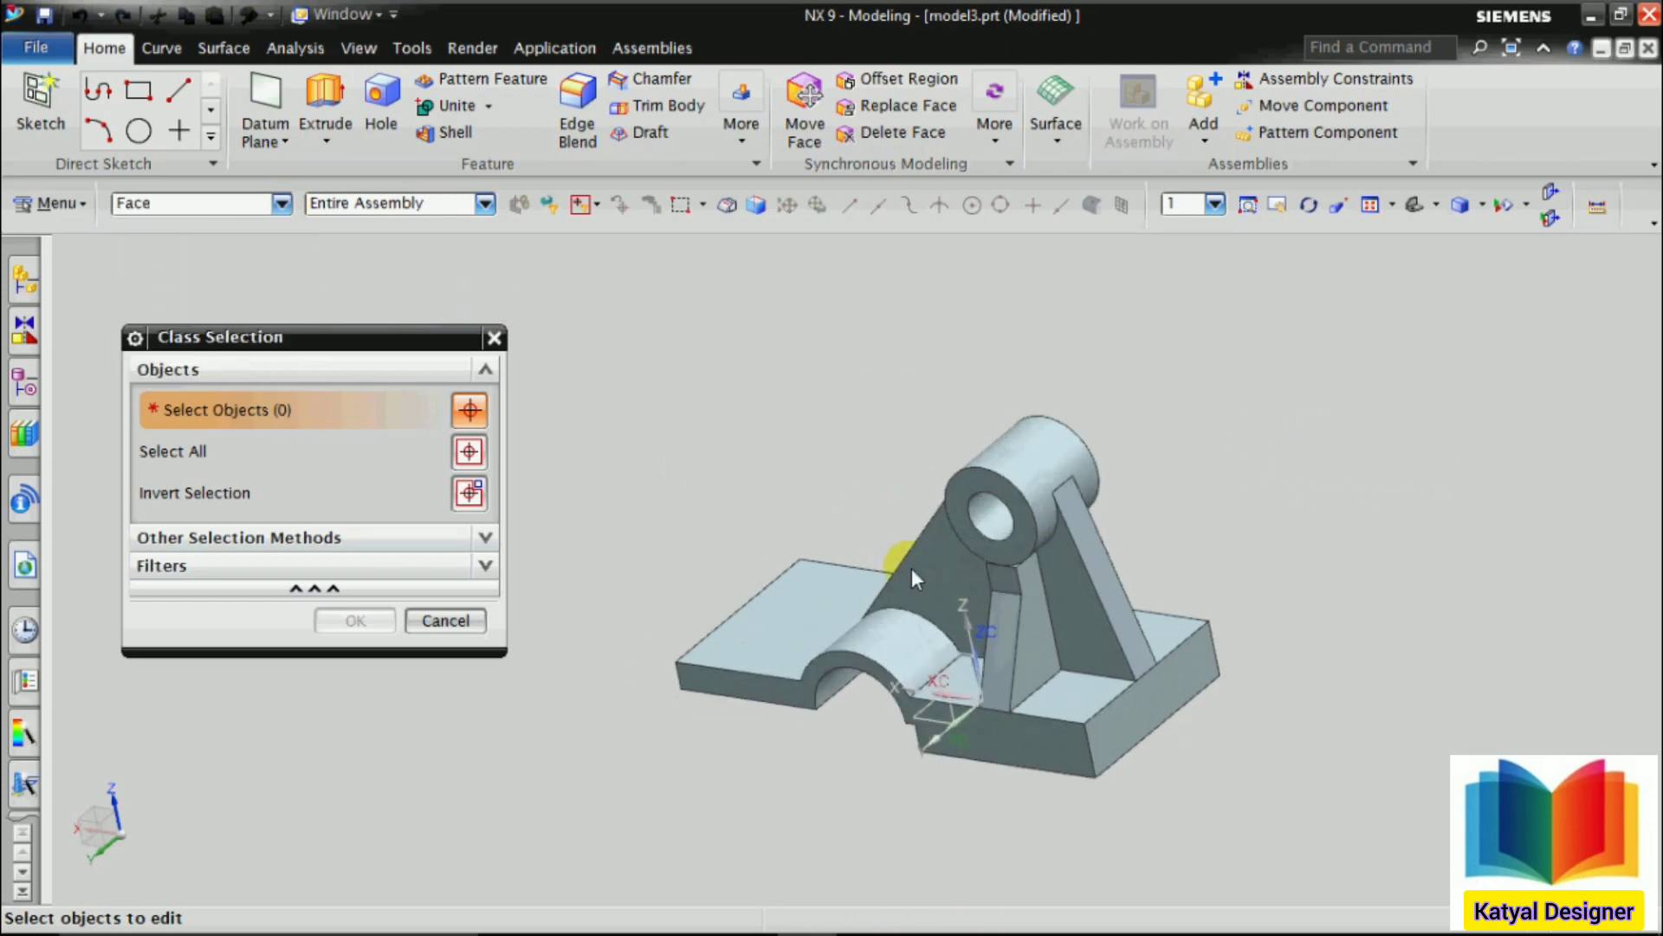
click(834, 589)
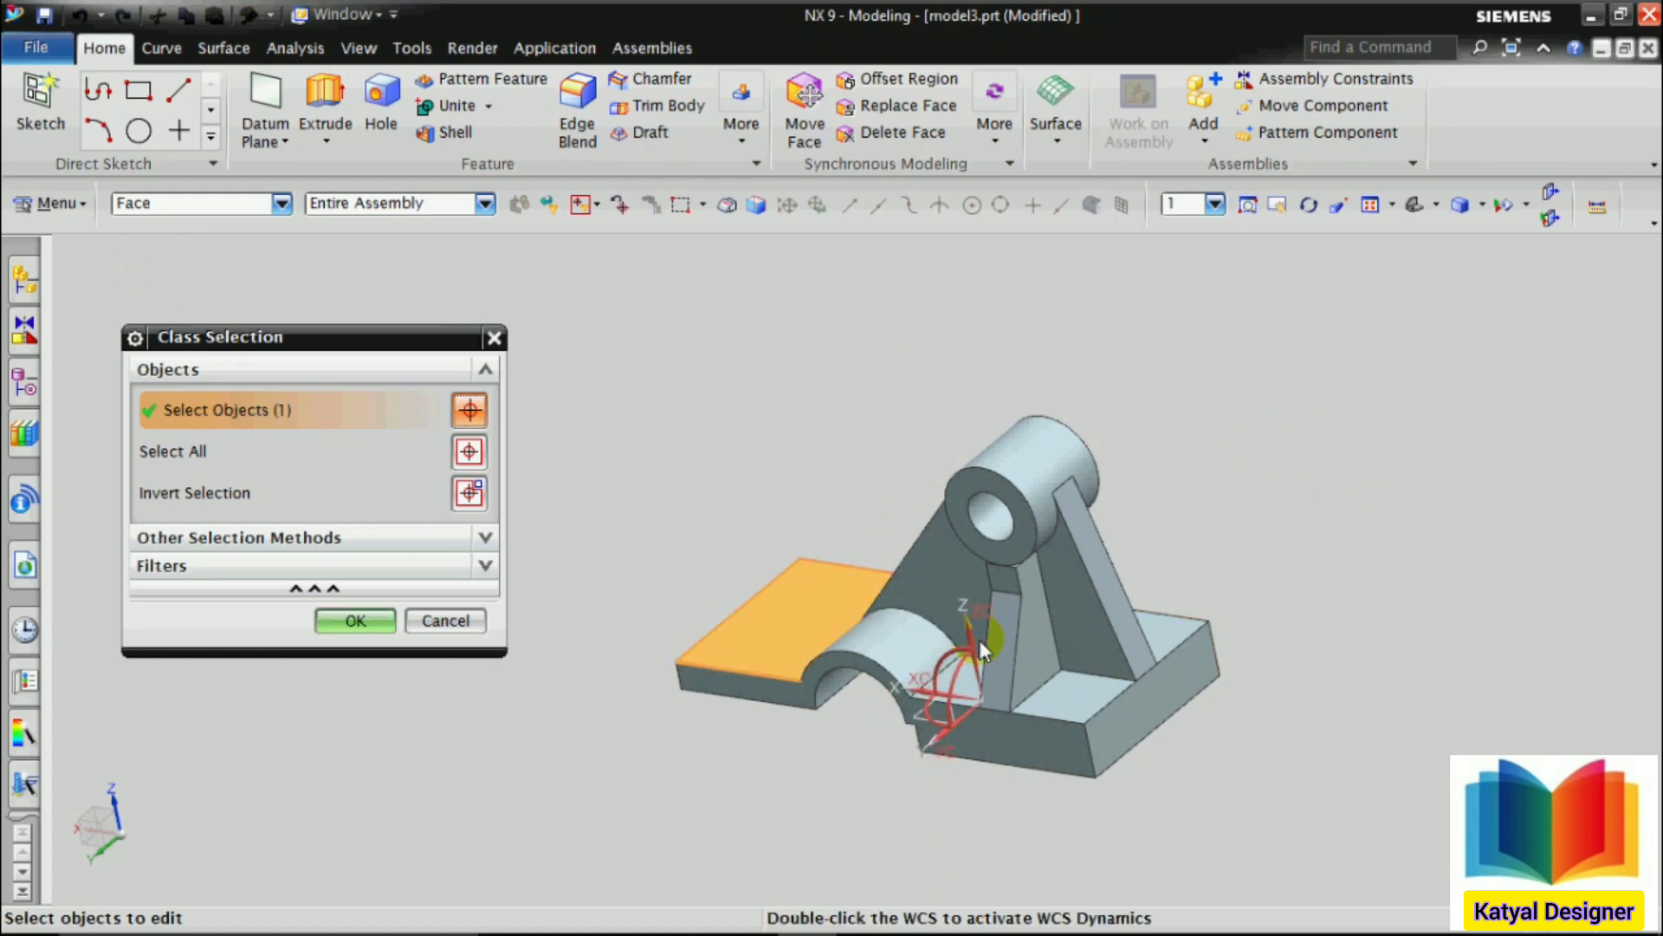
click(1044, 456)
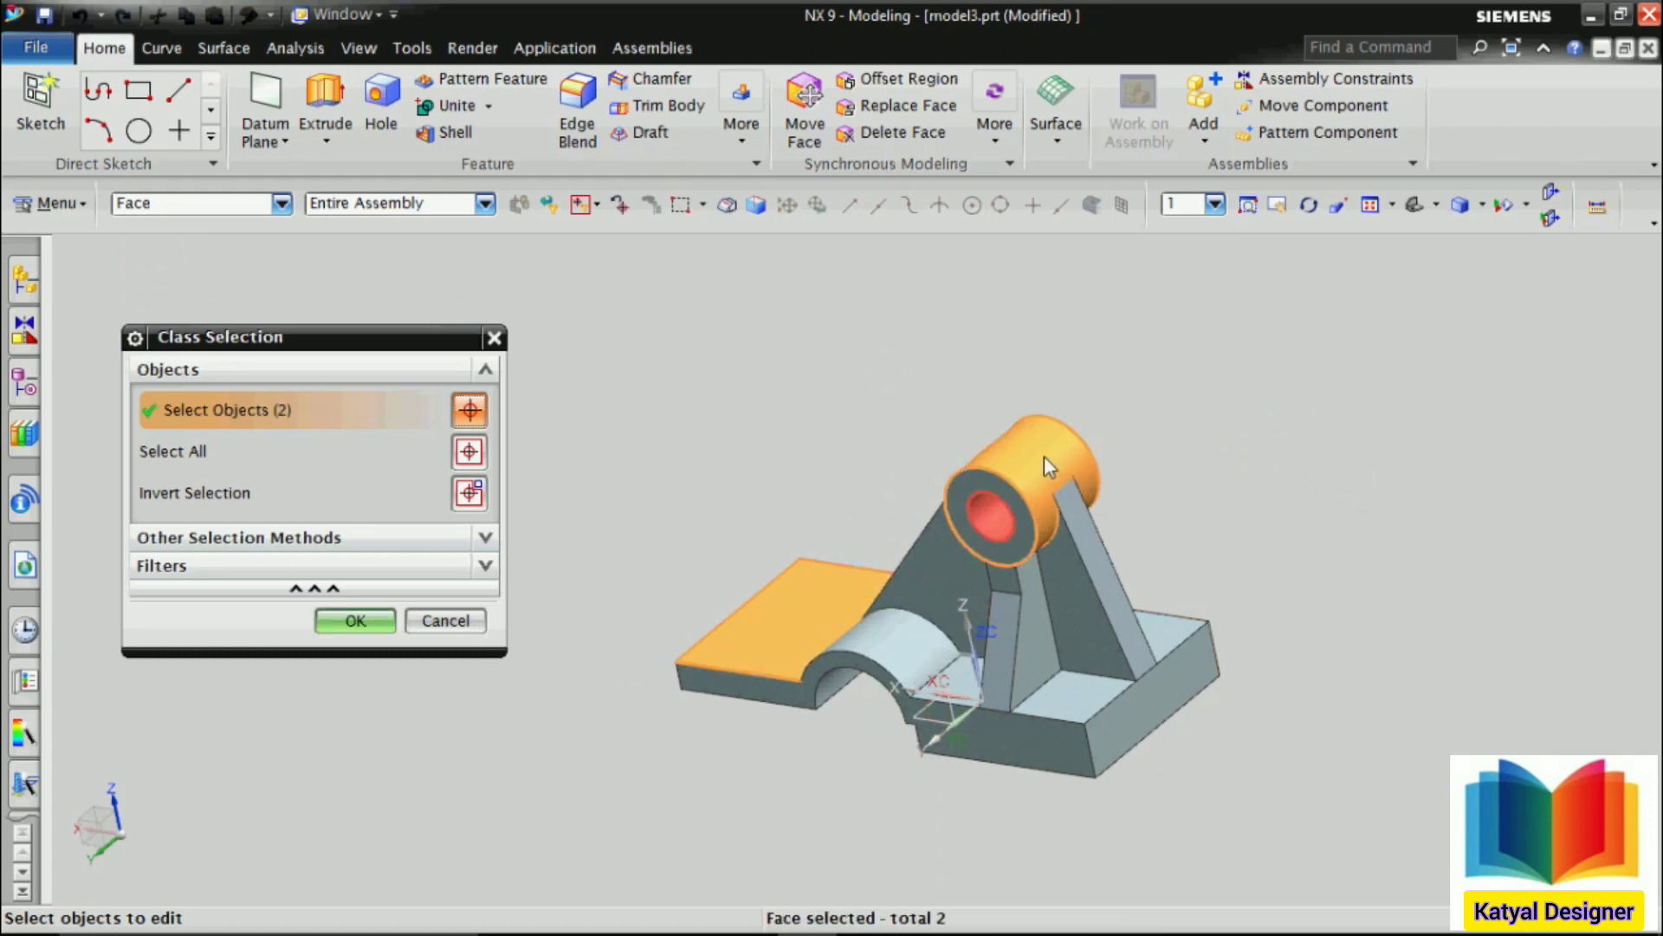
click(1088, 695)
click(1169, 631)
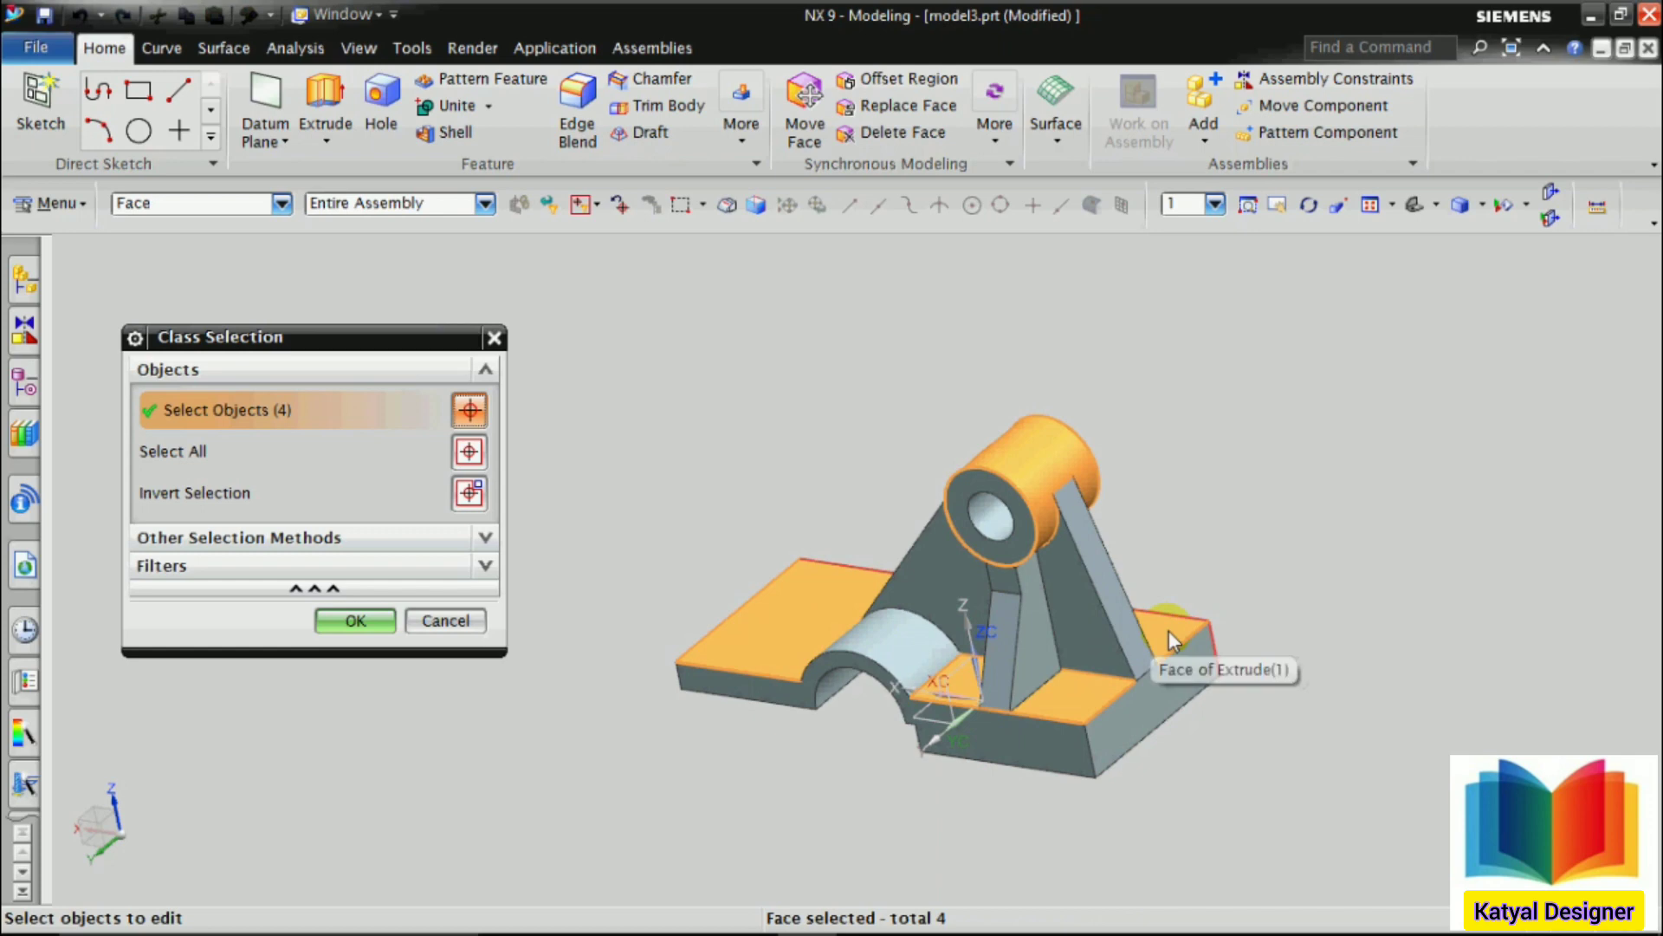
click(362, 618)
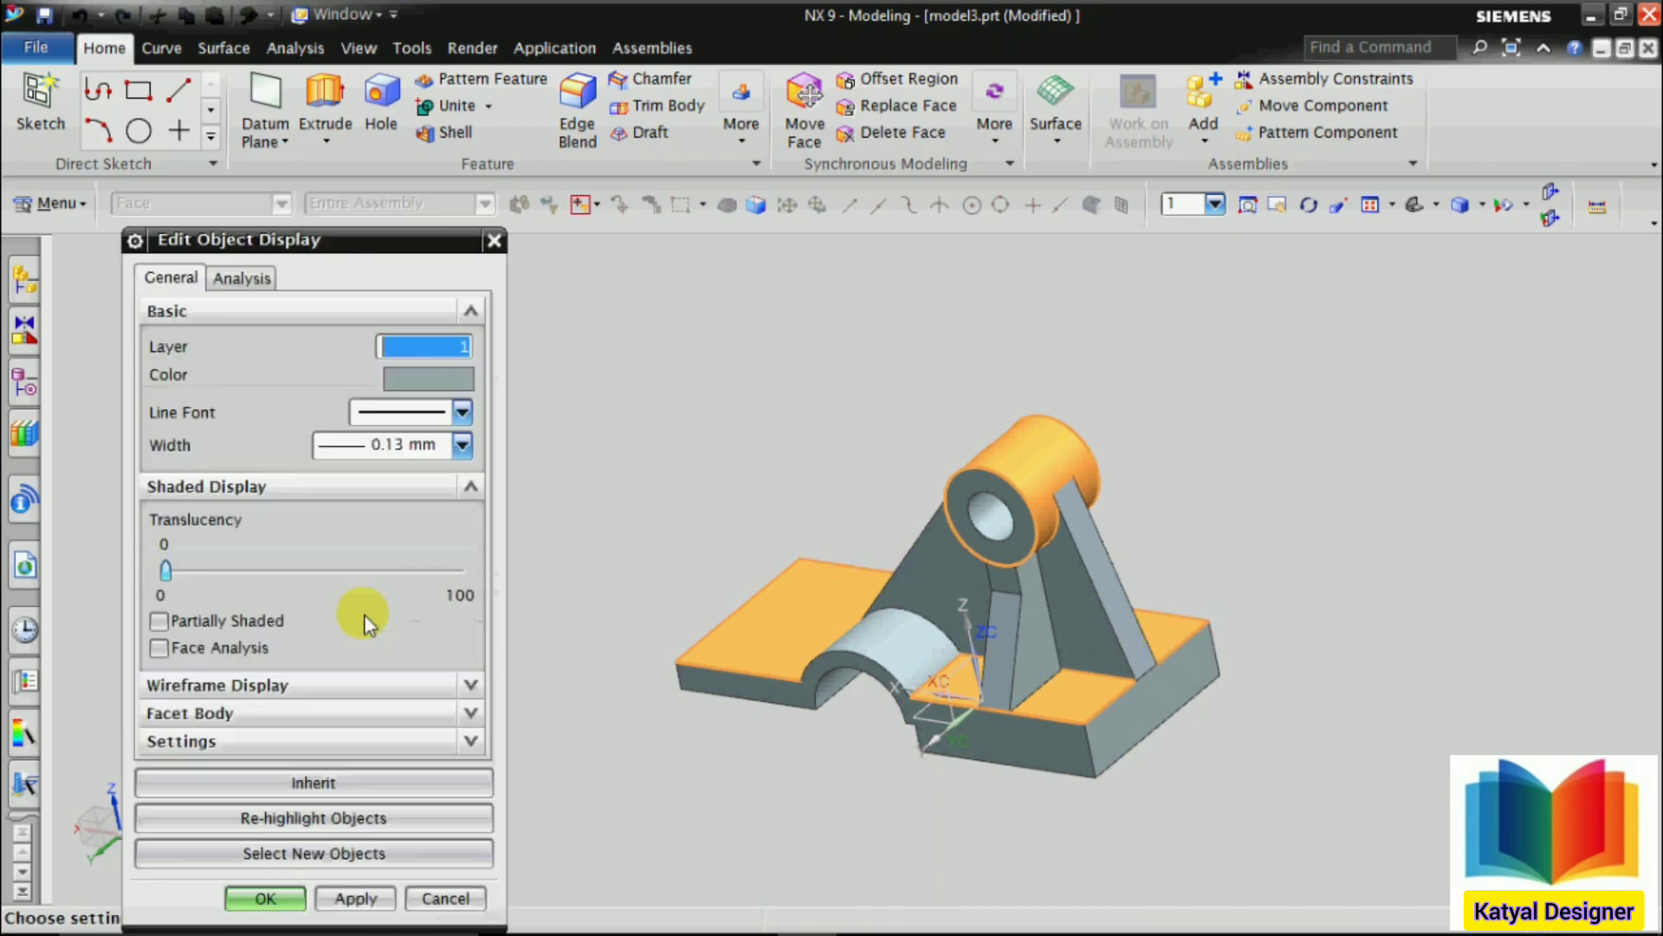
Set the color of the four selected faces to red, apply it and accept the object display settings
click(429, 378)
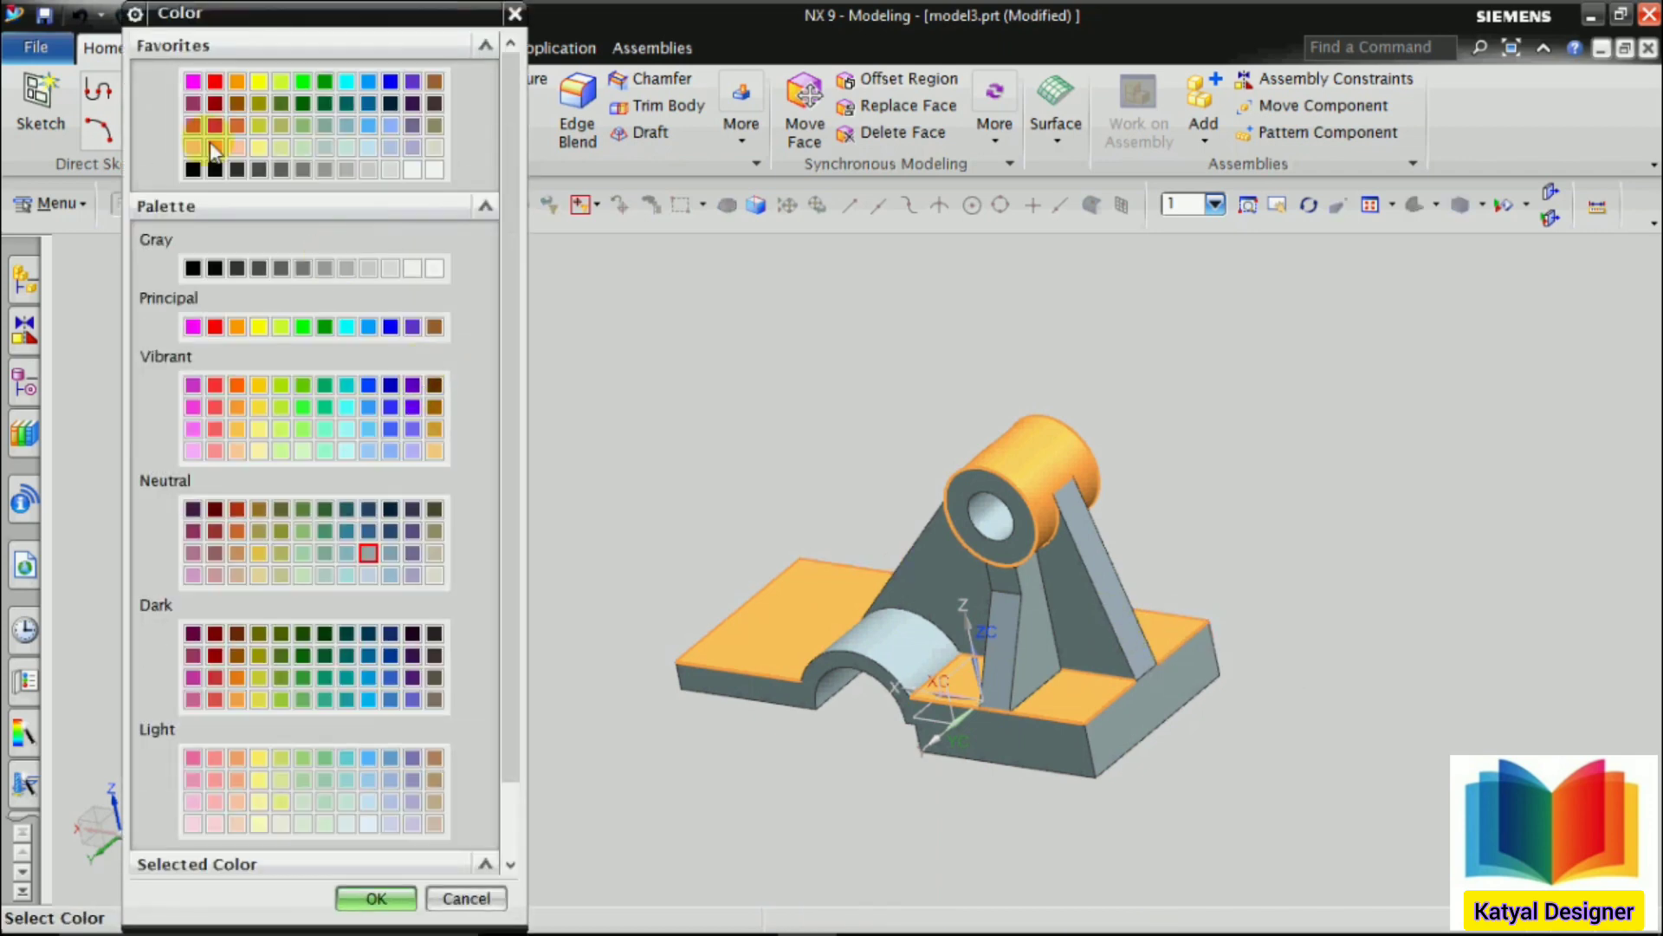
click(376, 898)
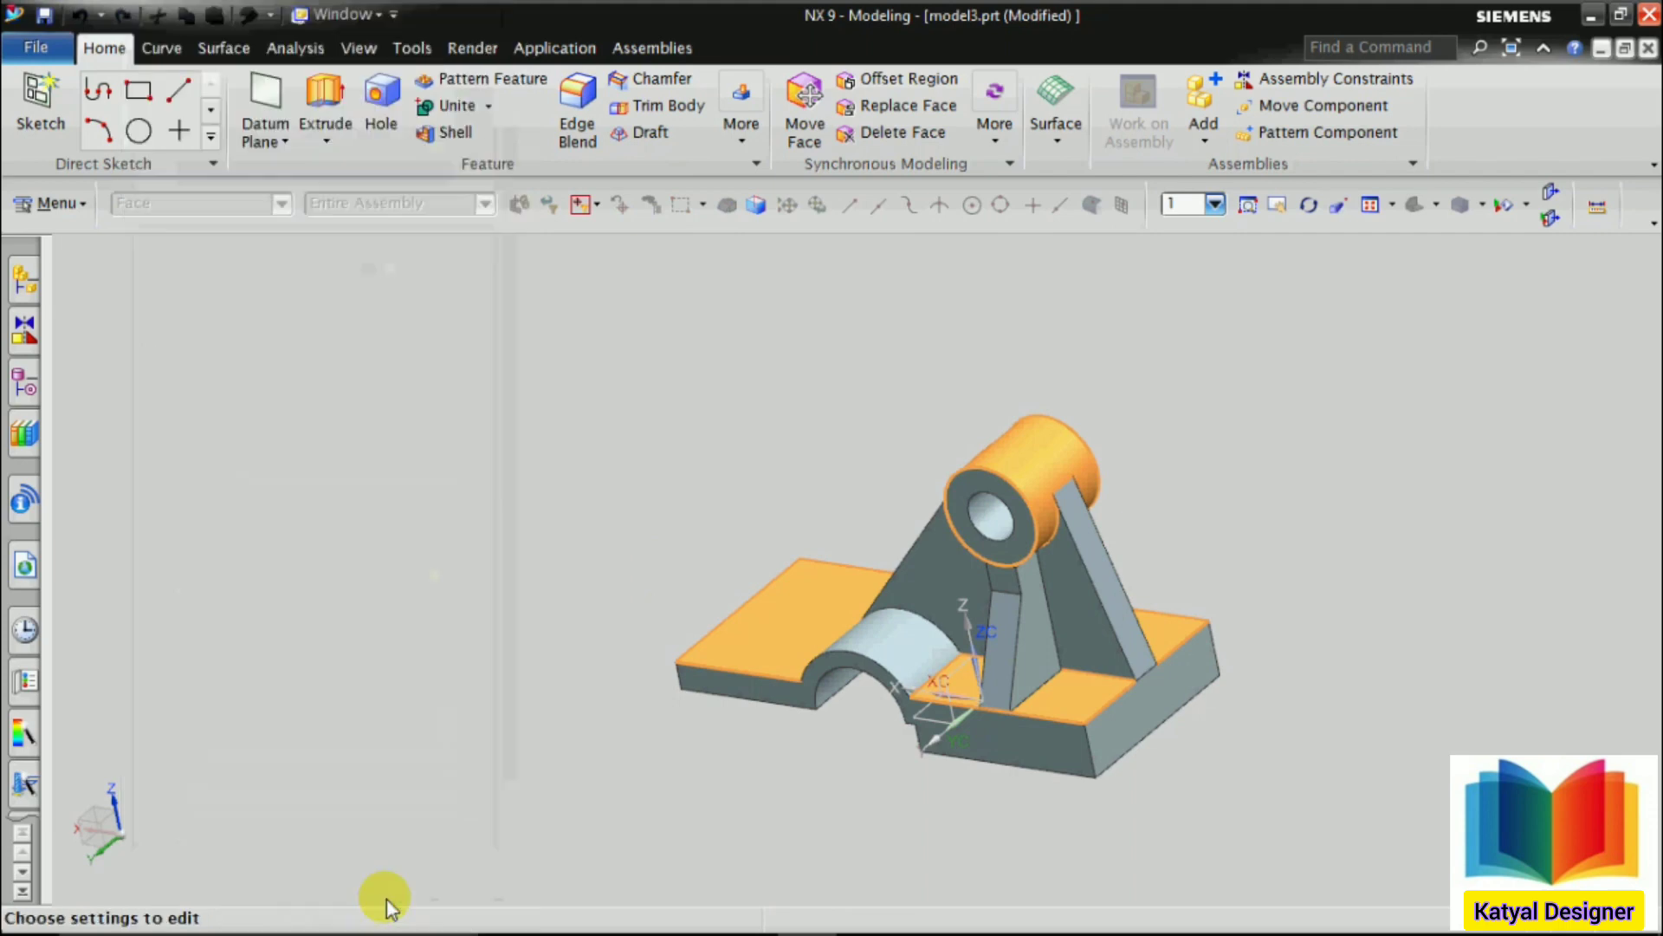
click(356, 671)
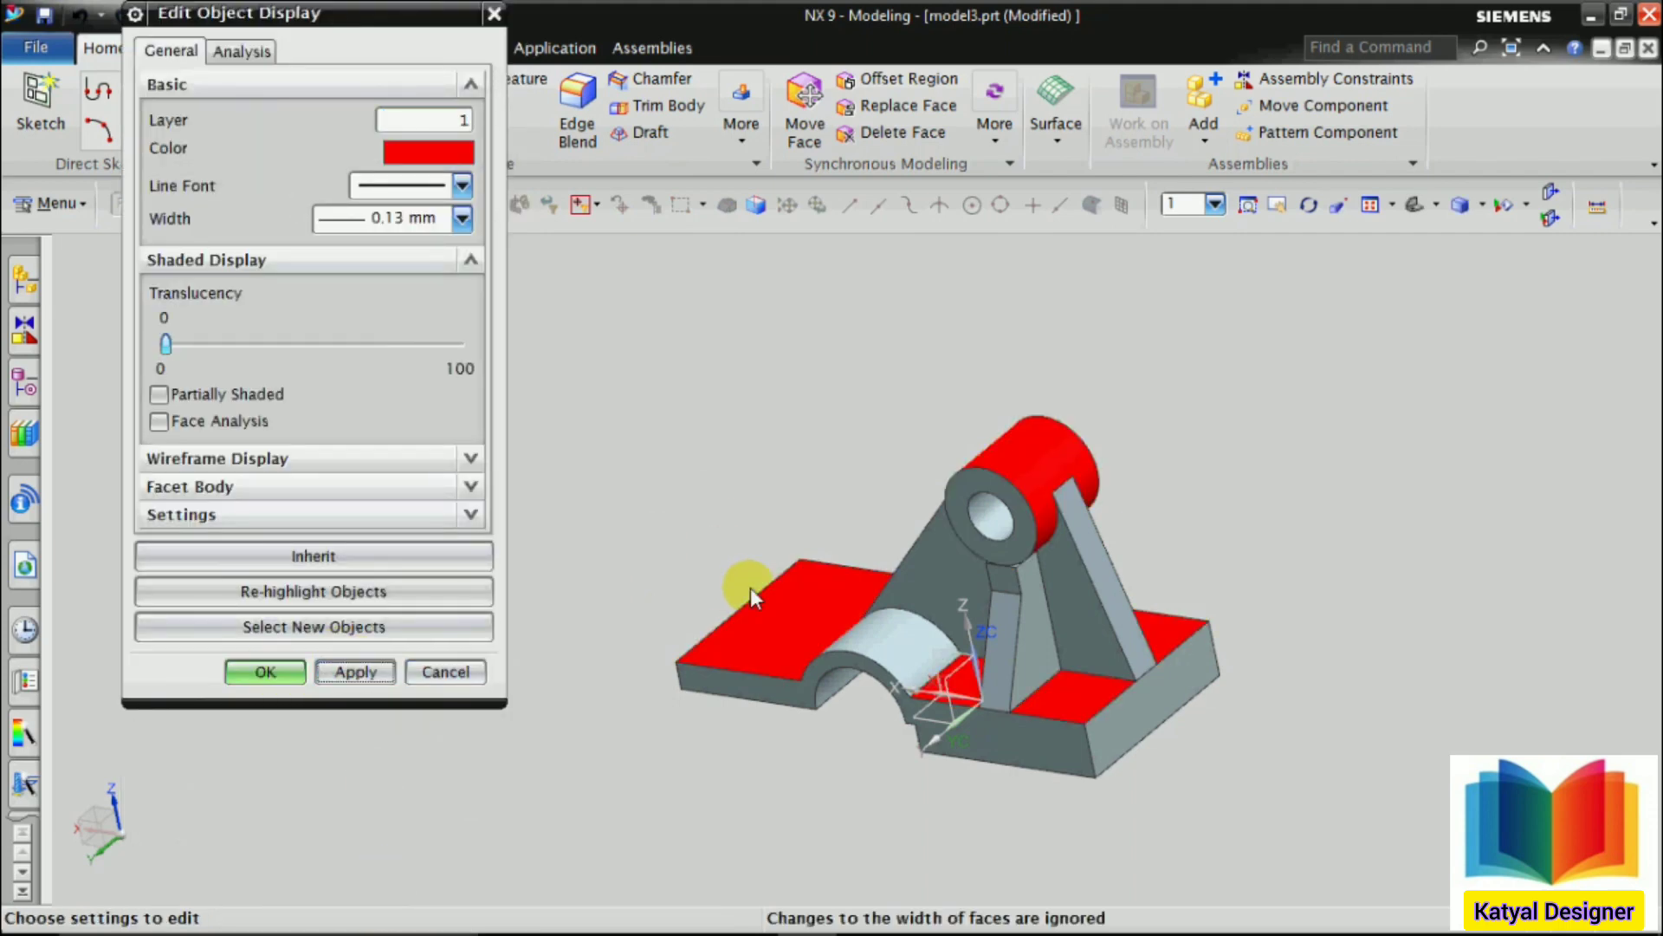
click(269, 672)
Open the object display settings for five faces: the triangular web's front, two central rib faces, the boss's annular end and the half-round arch's outer surface
click(54, 204)
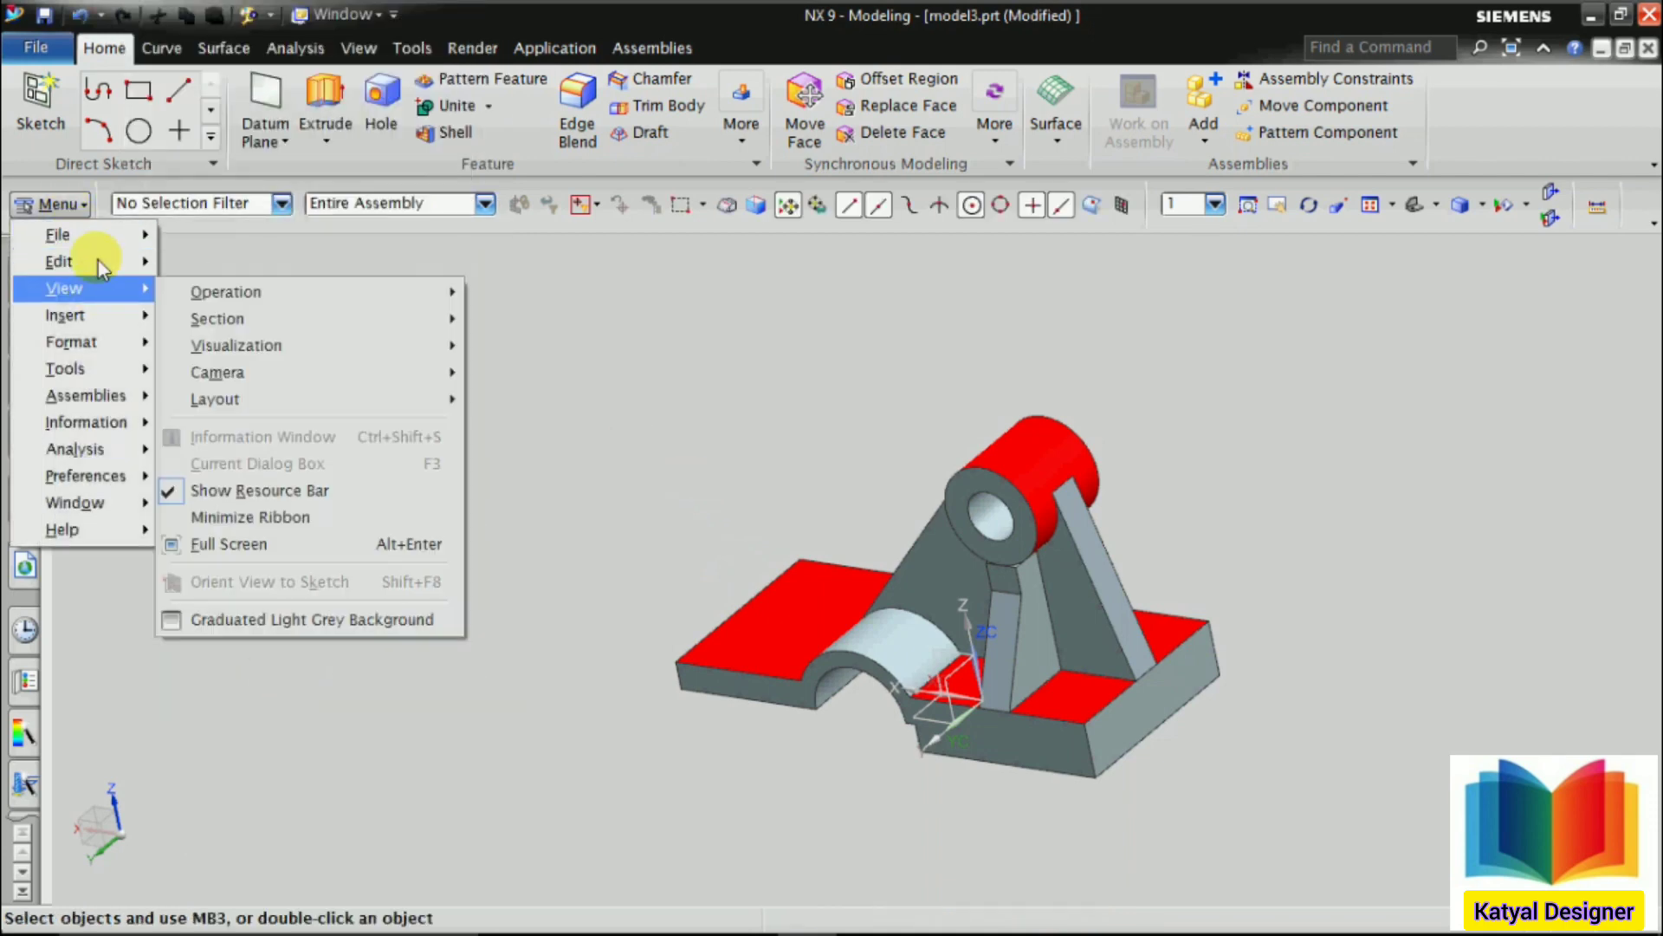
mouse_move(97, 259)
click(224, 514)
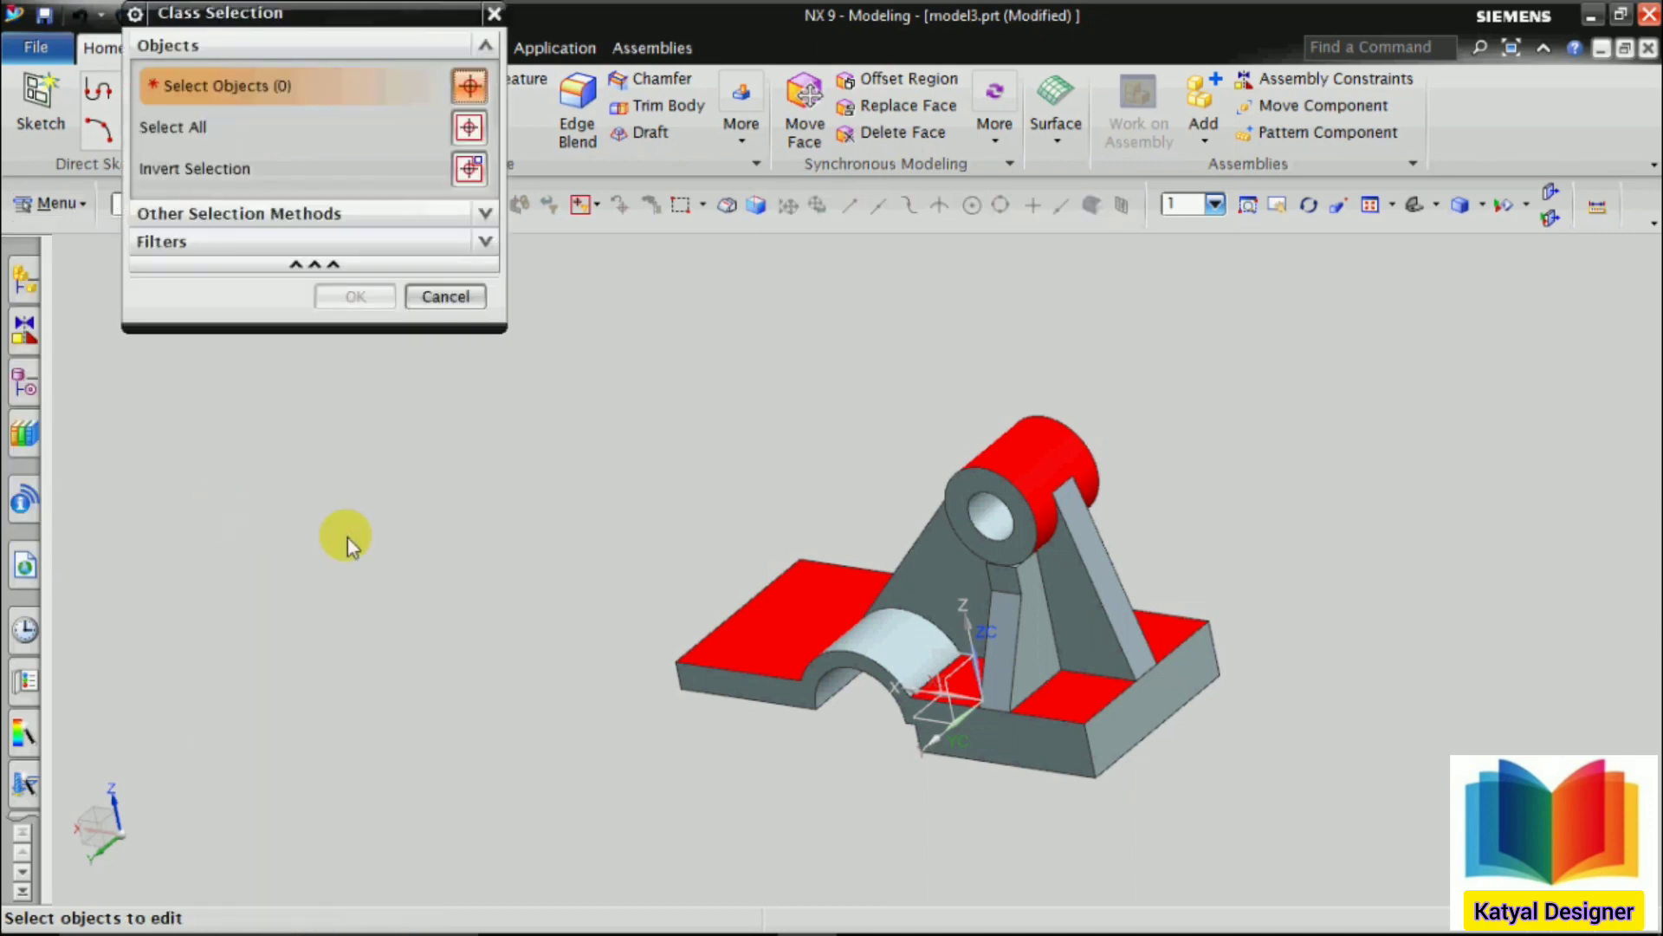
scroll(1131, 592, up, 1)
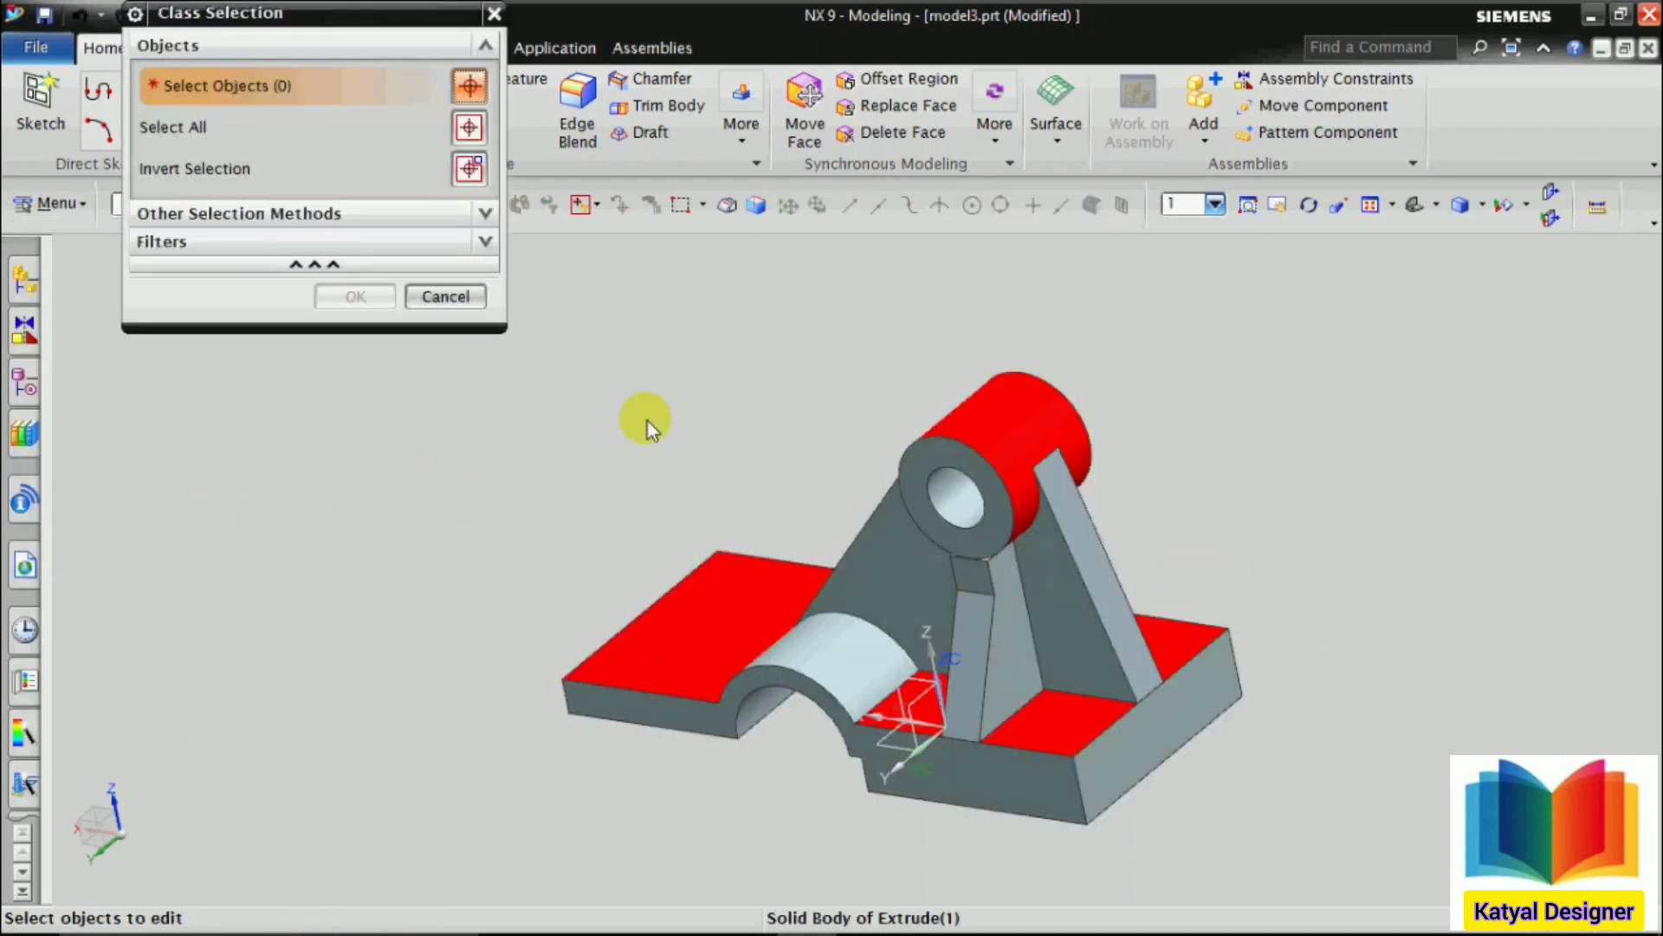
drag(334, 23, 296, 451)
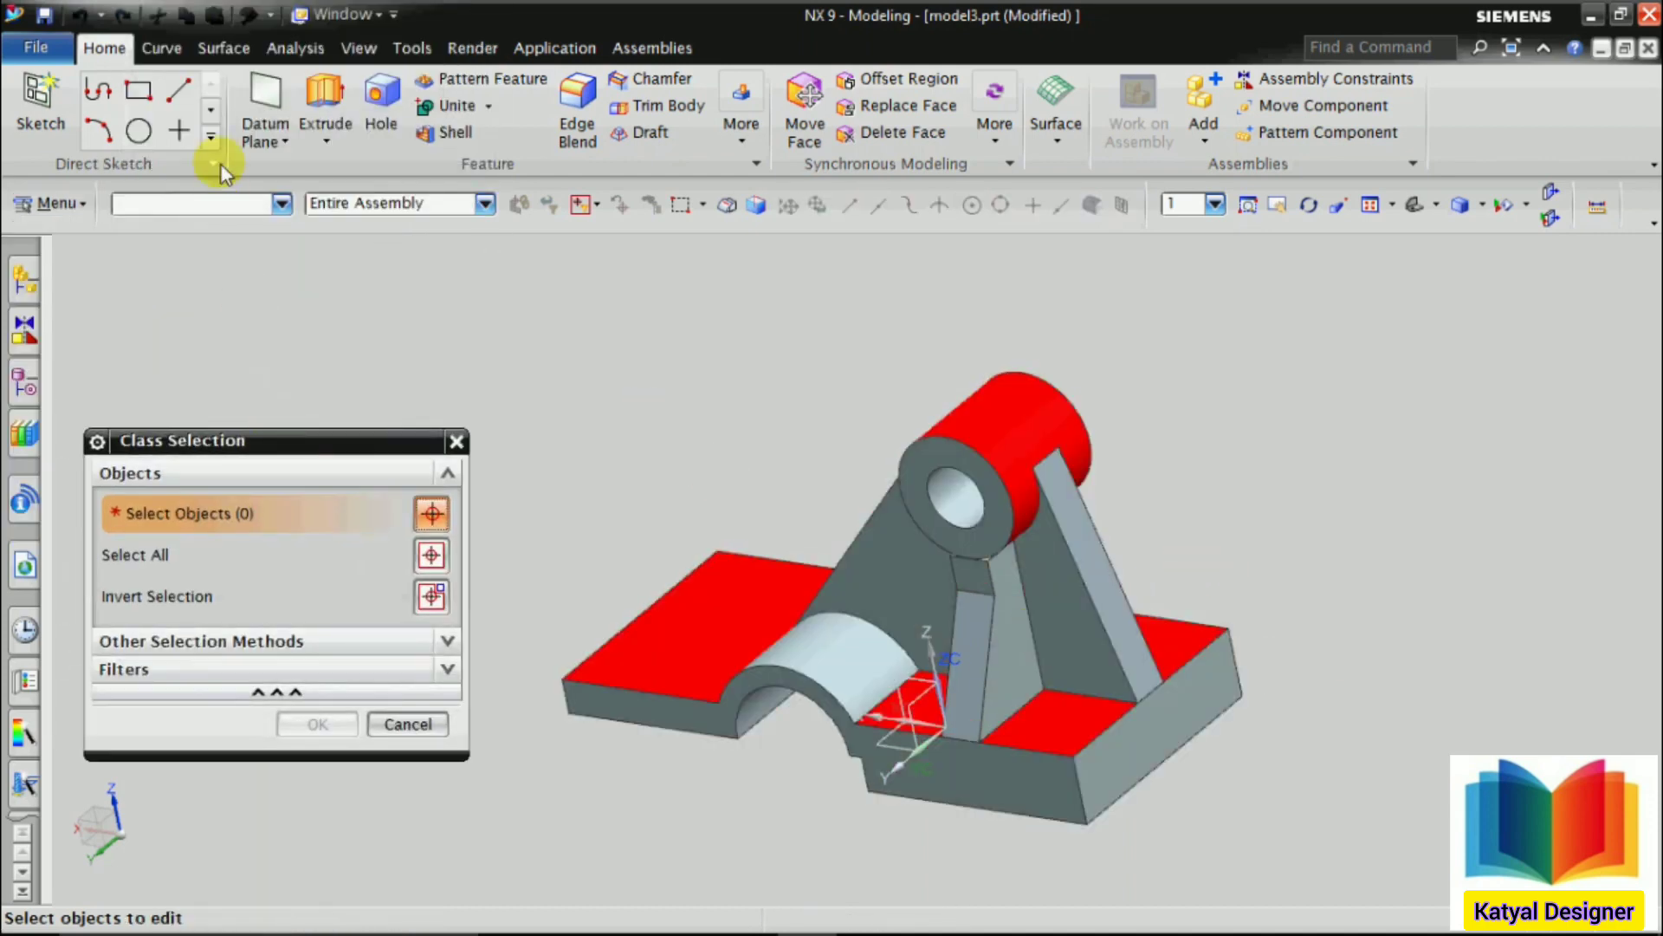
click(282, 203)
click(185, 288)
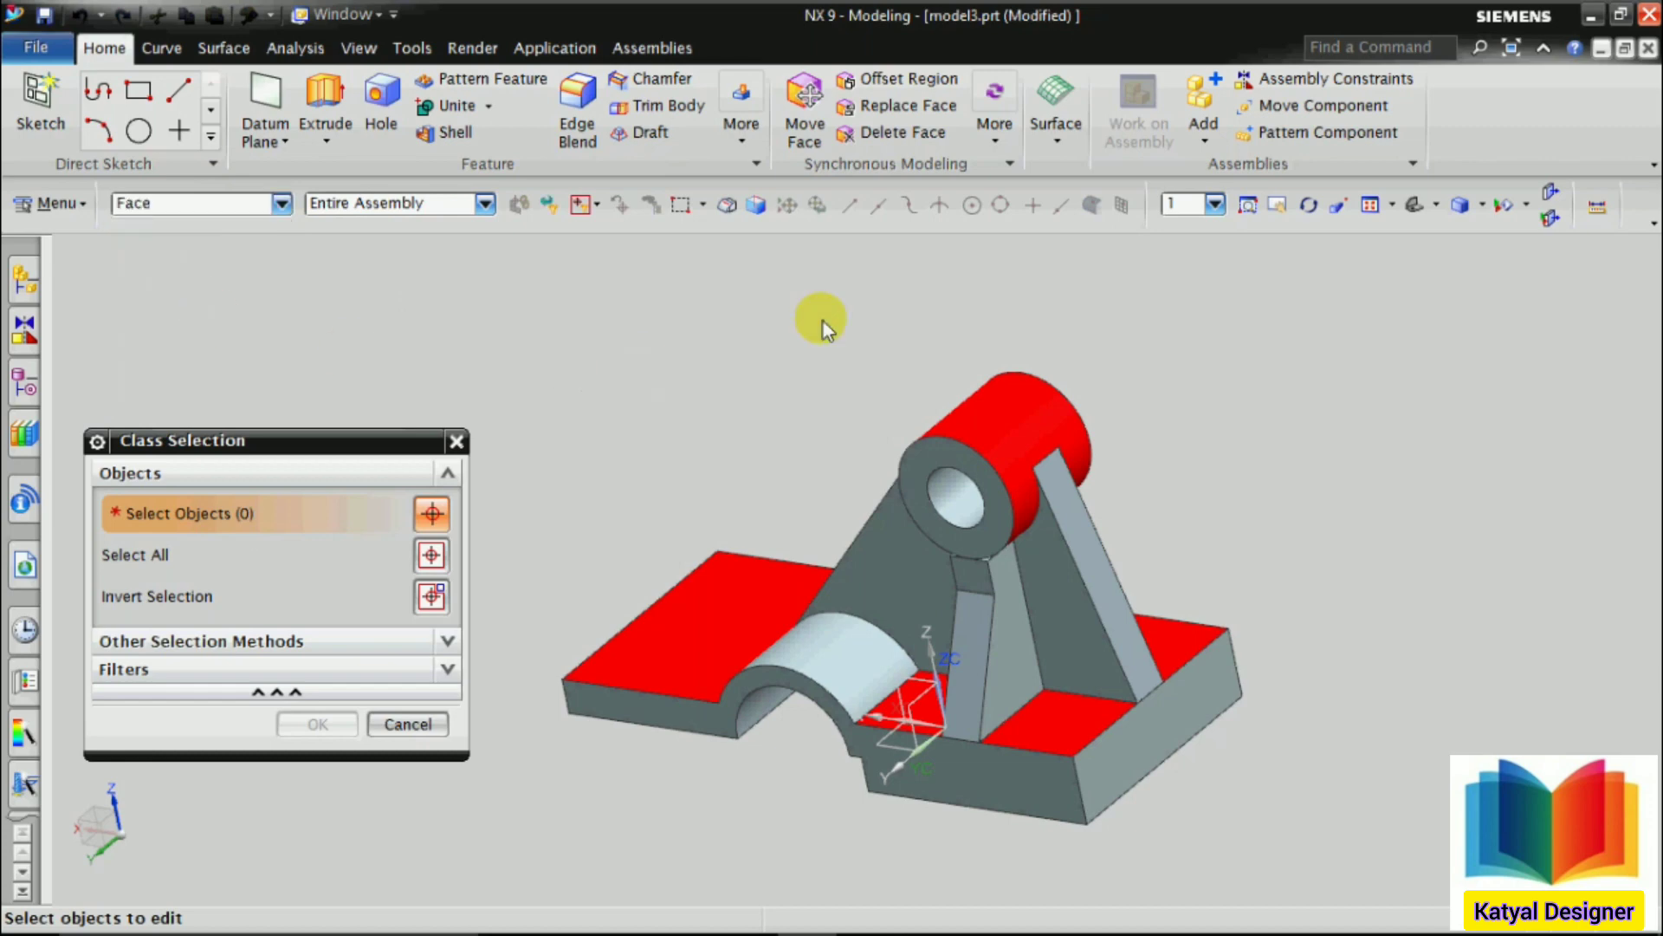
click(1089, 622)
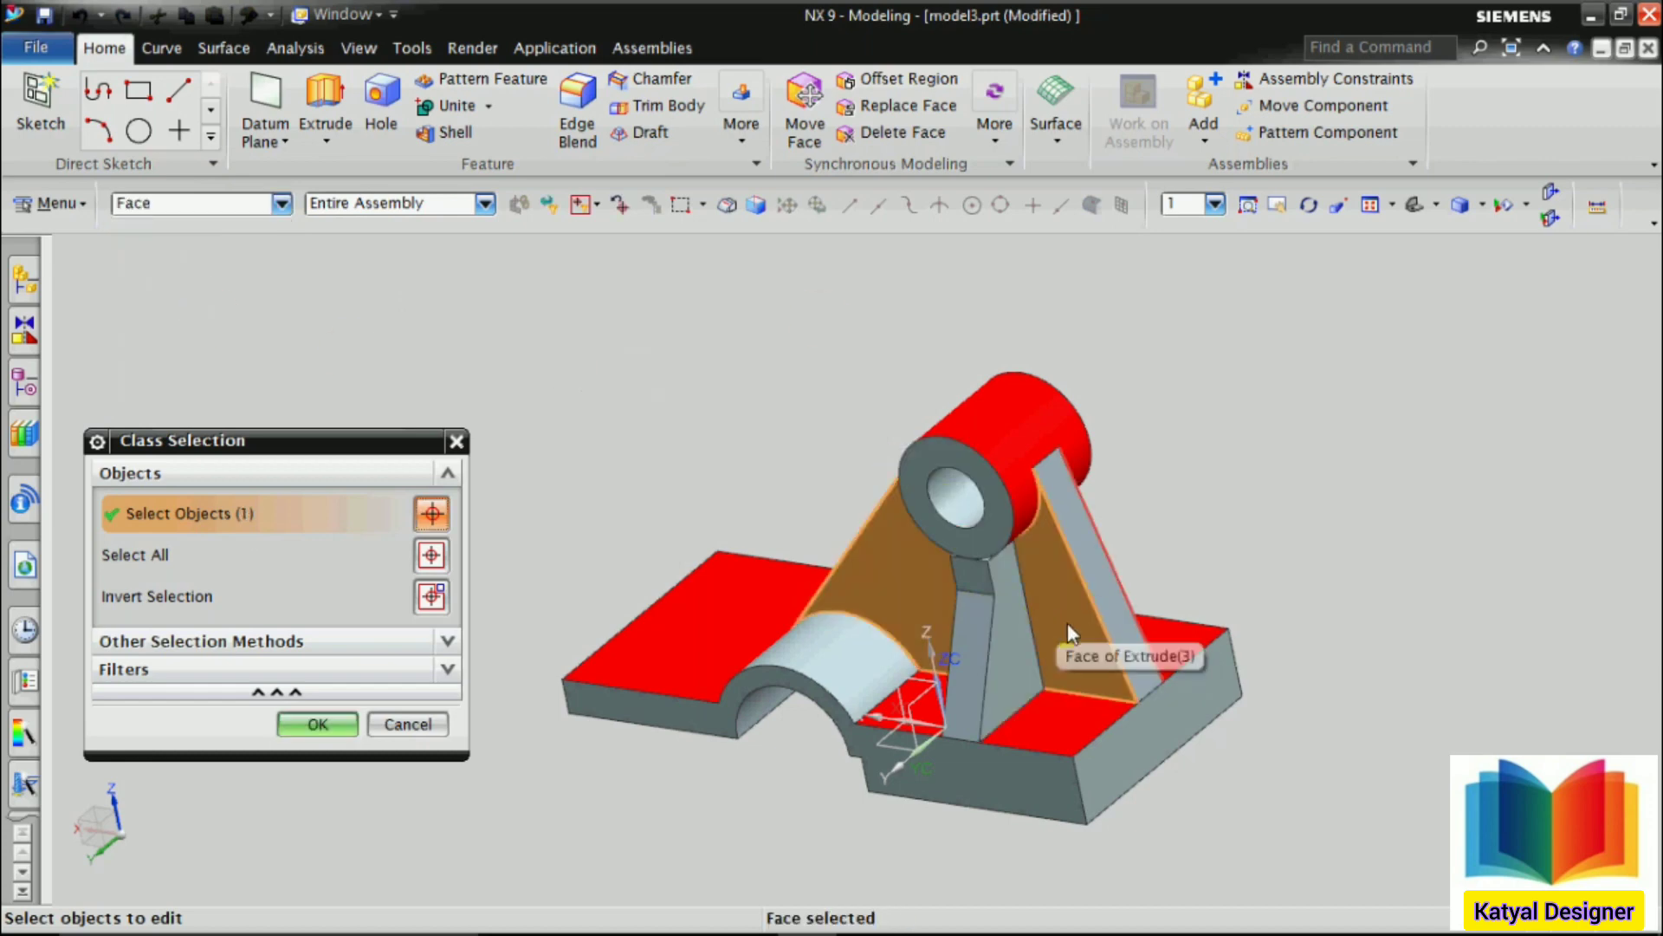
click(972, 648)
click(970, 647)
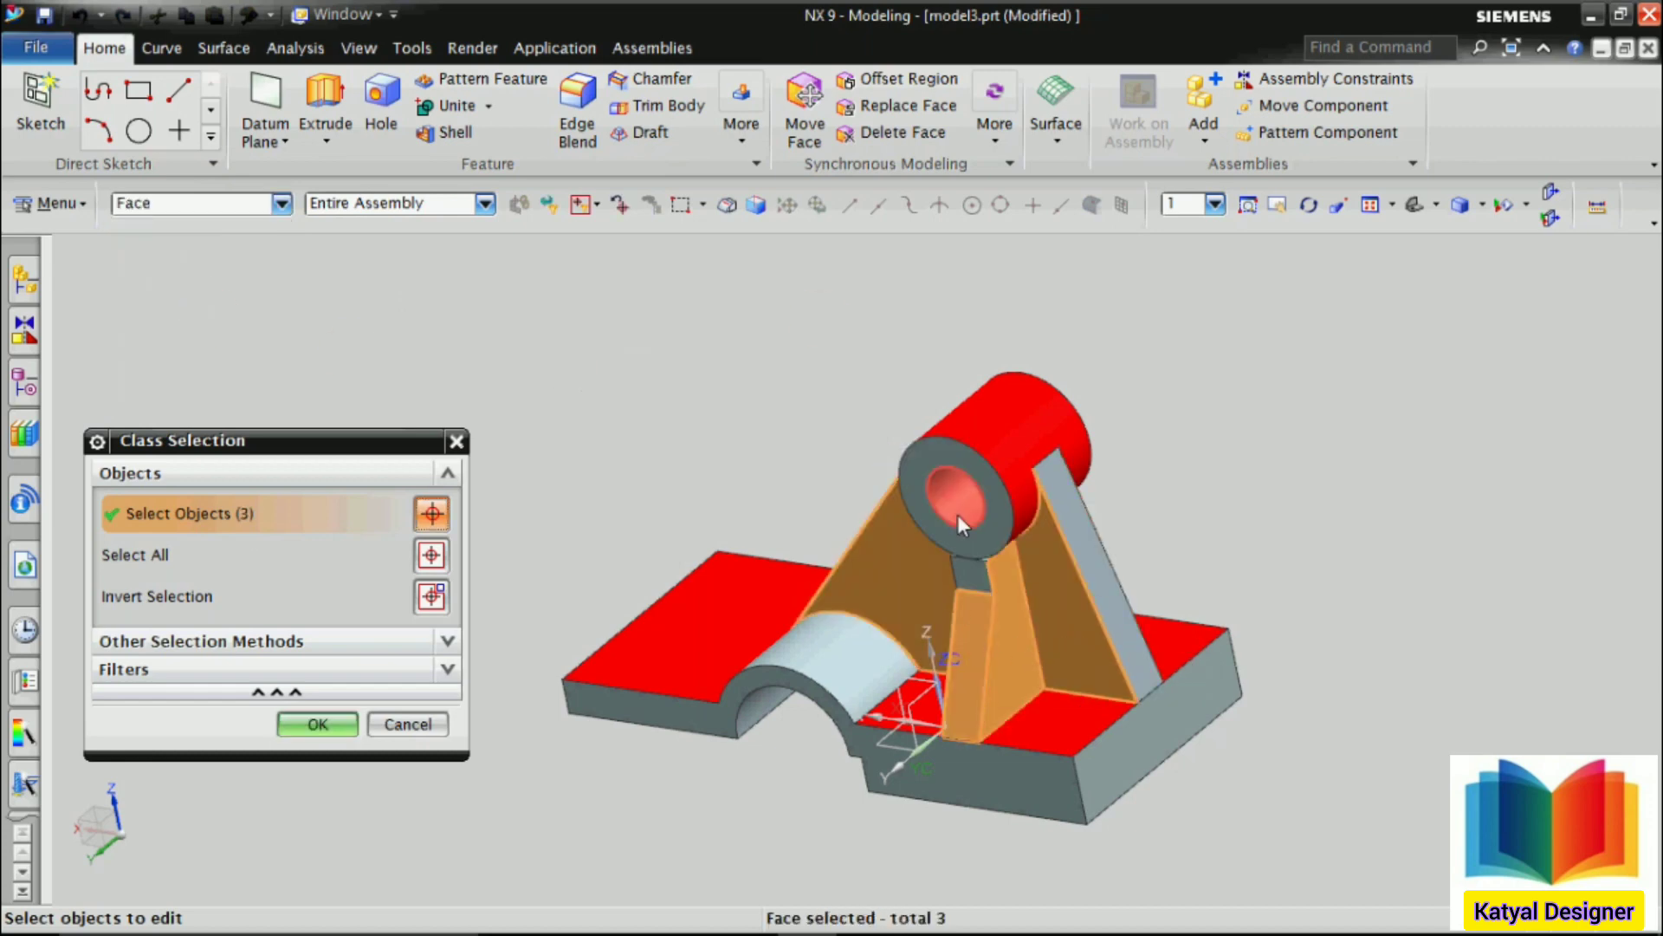
click(970, 543)
click(870, 657)
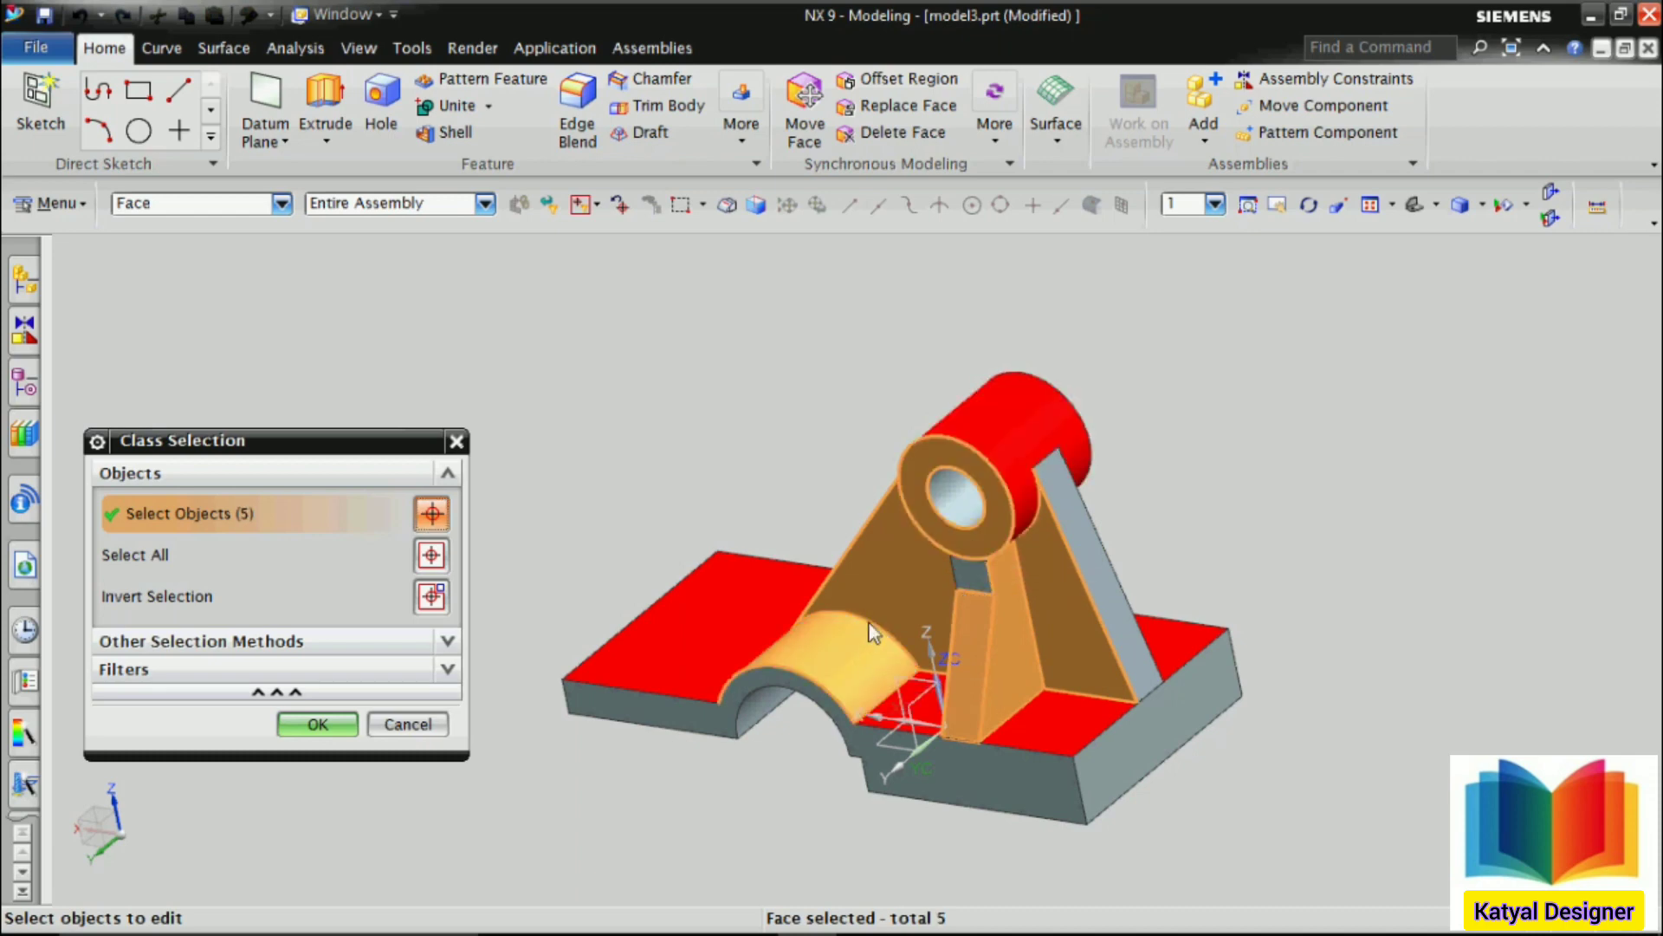
click(315, 721)
Set the color of the five selected faces to violet from the Favorites palette and accept the object display settings
click(389, 378)
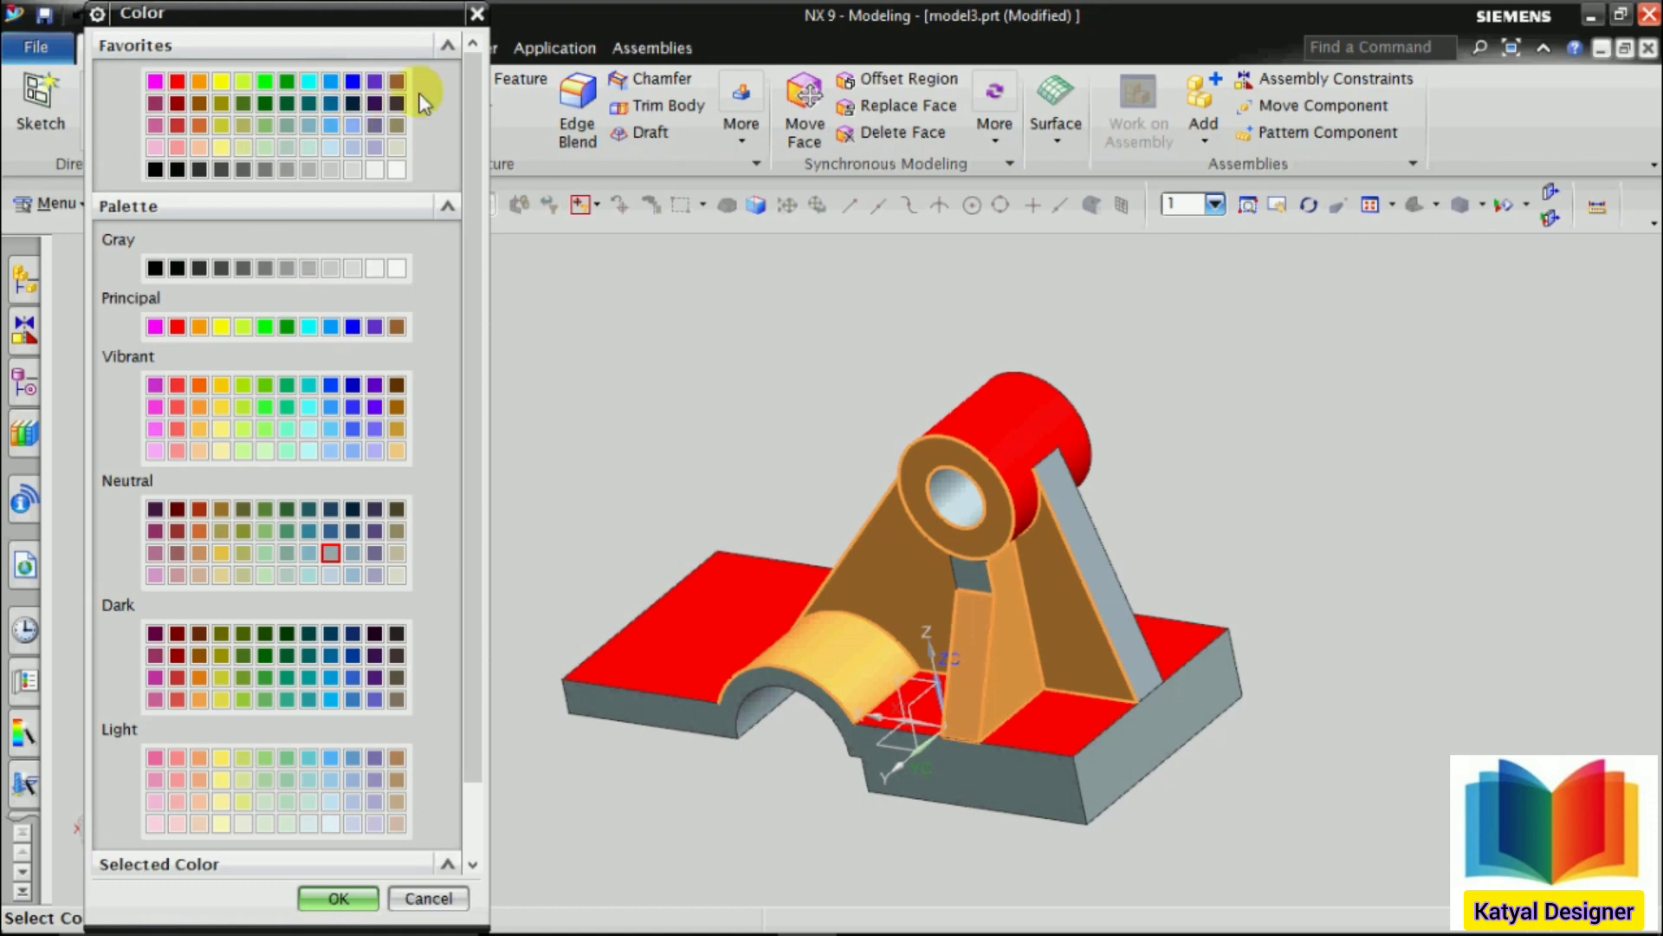
click(378, 84)
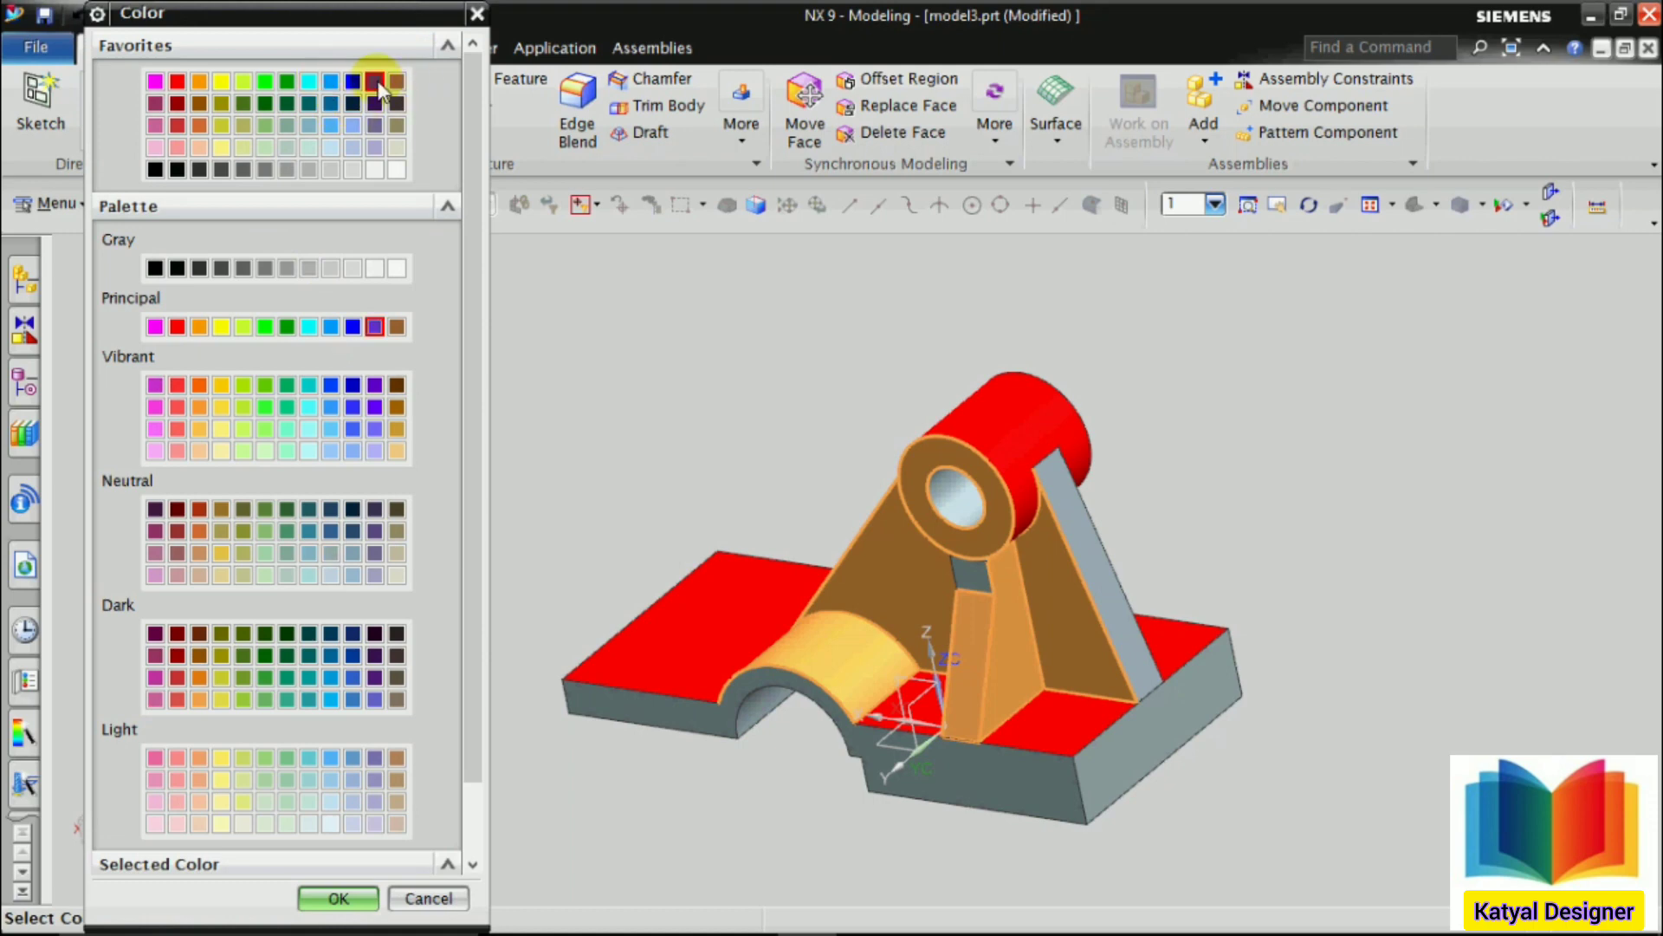
click(338, 898)
click(240, 679)
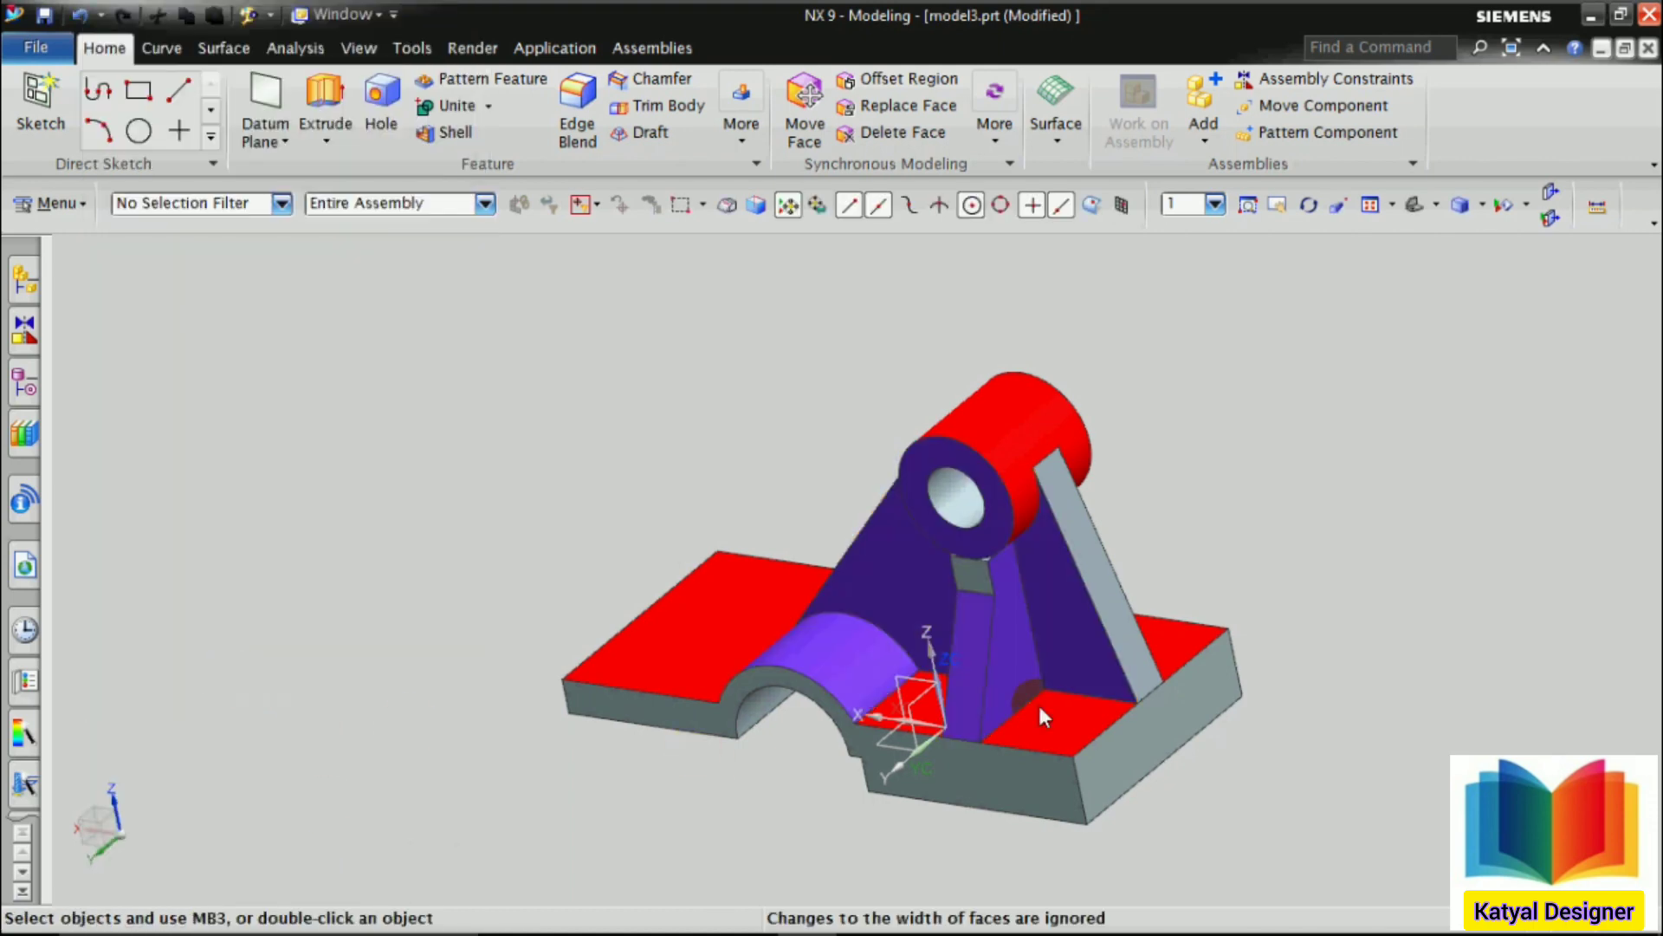
mouse_move(1426, 605)
middle_down()
mouse_move(1403, 624)
mouse_move(1412, 541)
mouse_move(1386, 596)
mouse_move(1390, 615)
mouse_move(1415, 606)
middle_up()
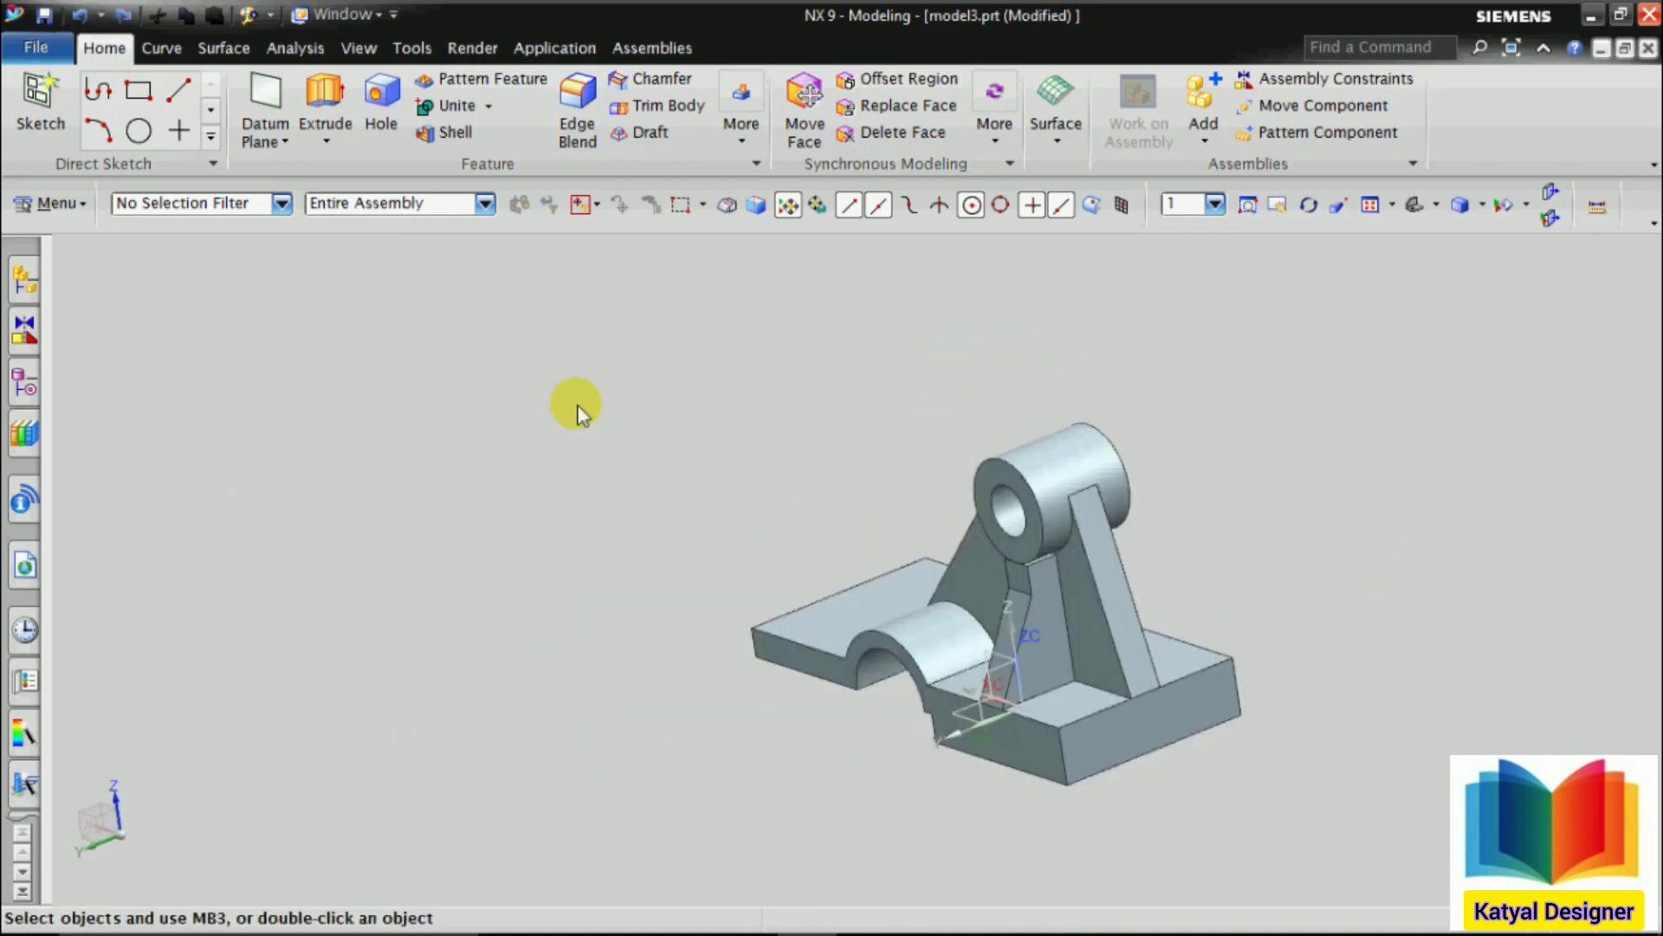
Turn on the True Shading render mode for the bracket model
click(456, 54)
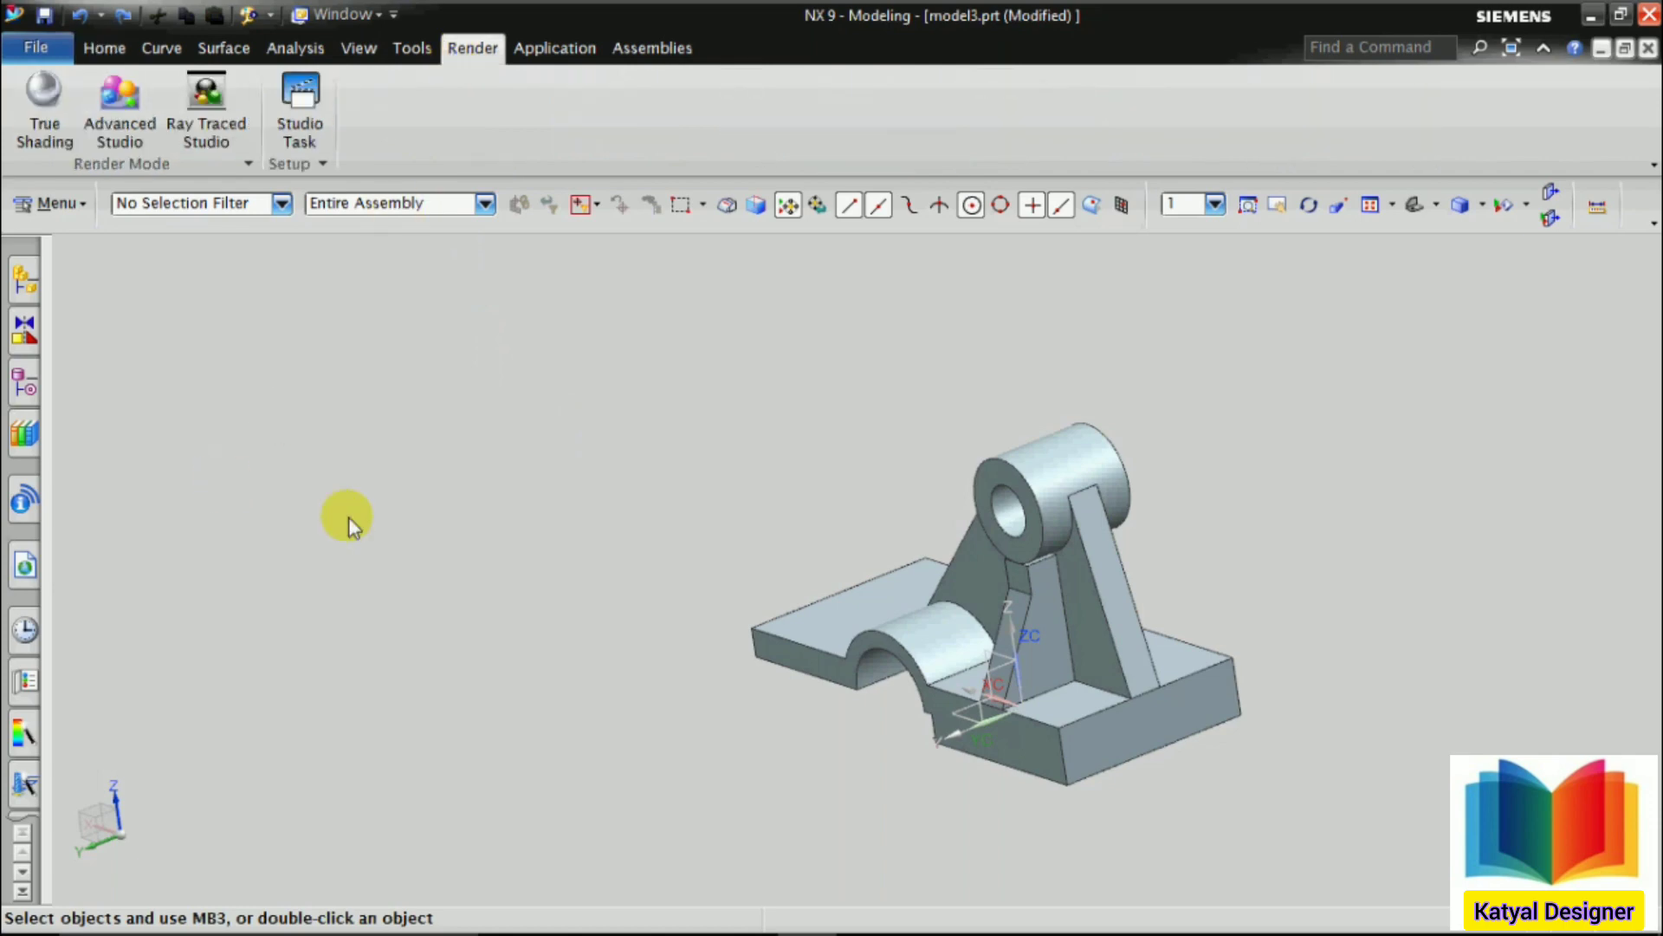
click(45, 130)
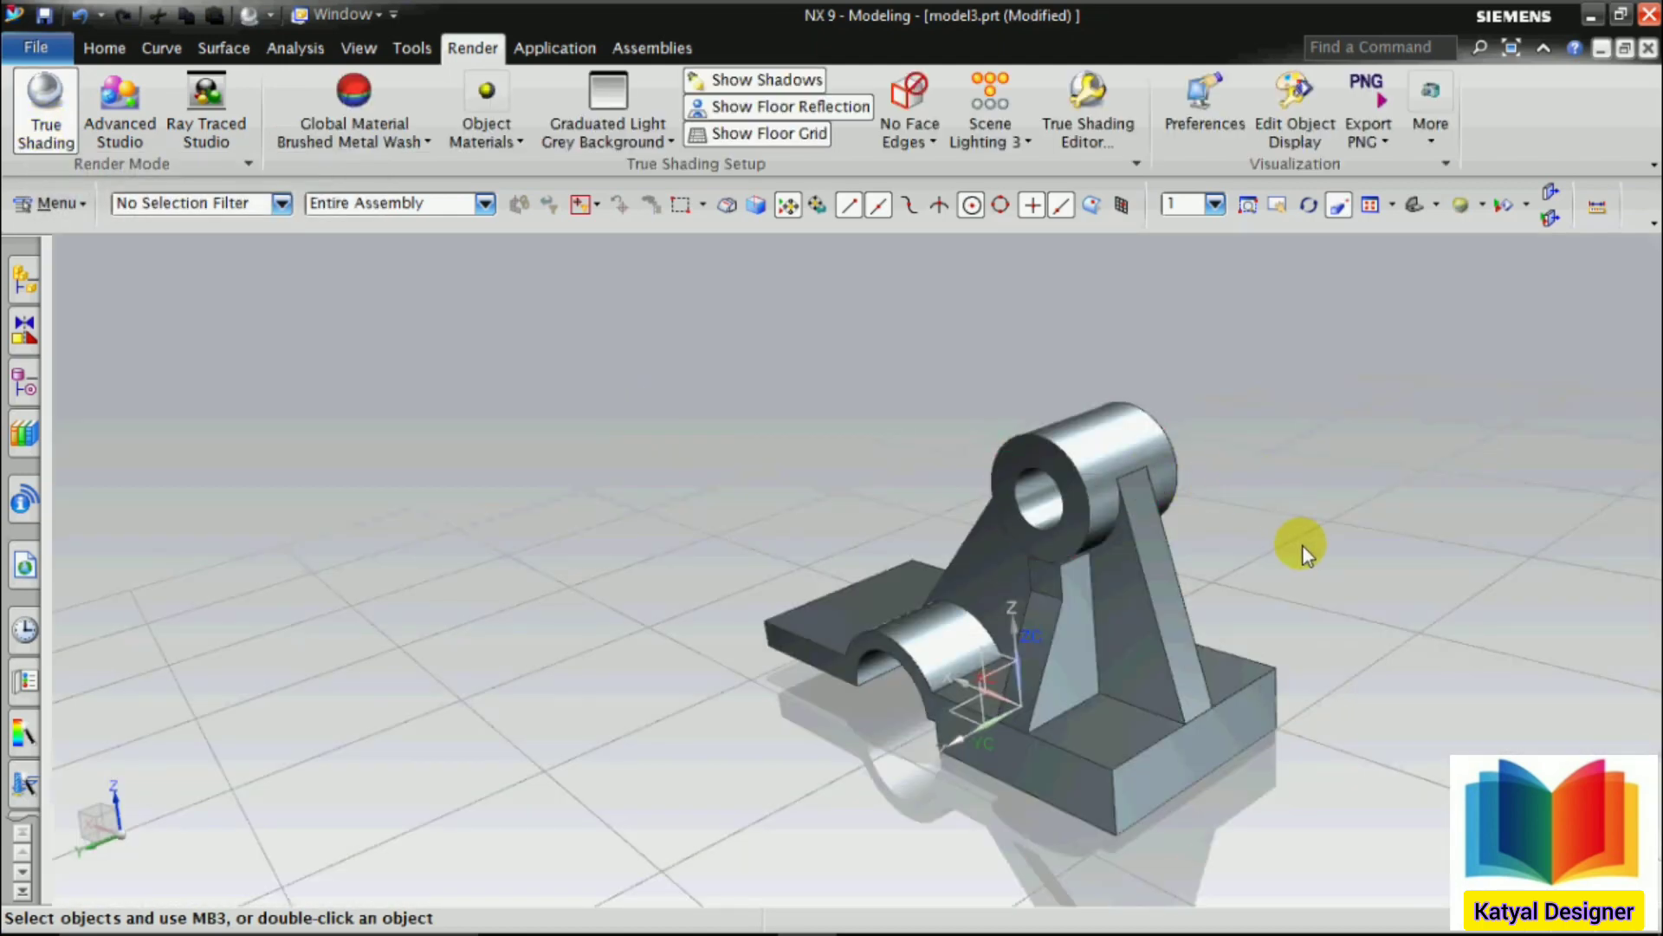
scroll(1303, 547, down, 1)
scroll(1452, 694, up, 1)
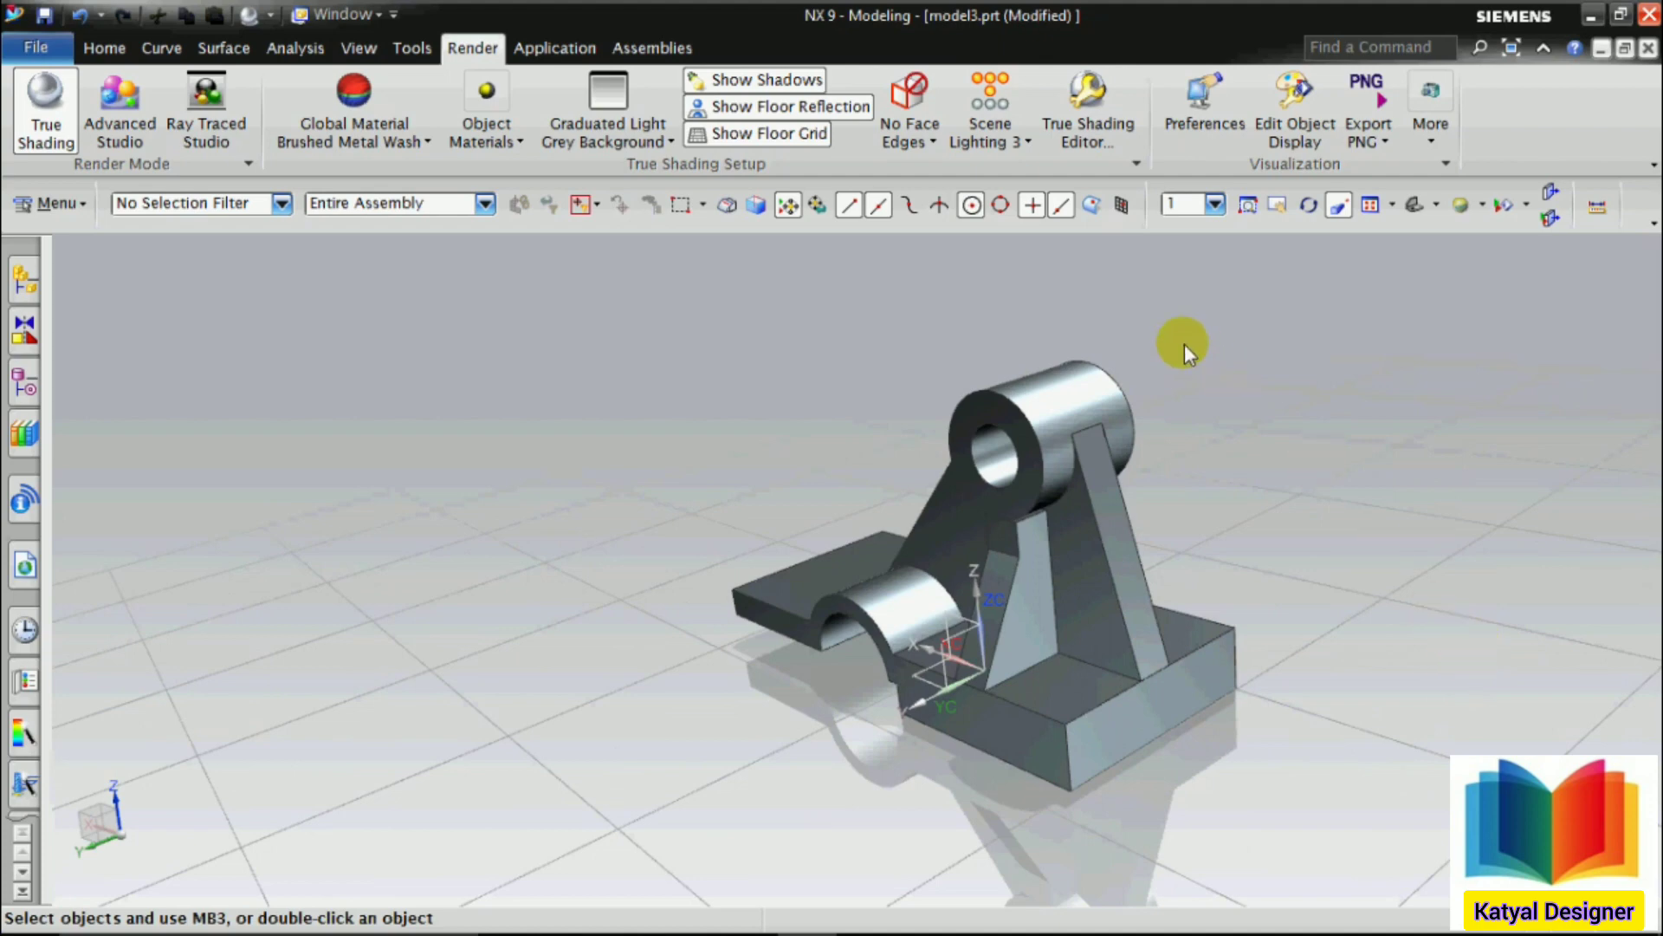
Try to assign the blue object material to the triangular web, and clear the selection
click(518, 141)
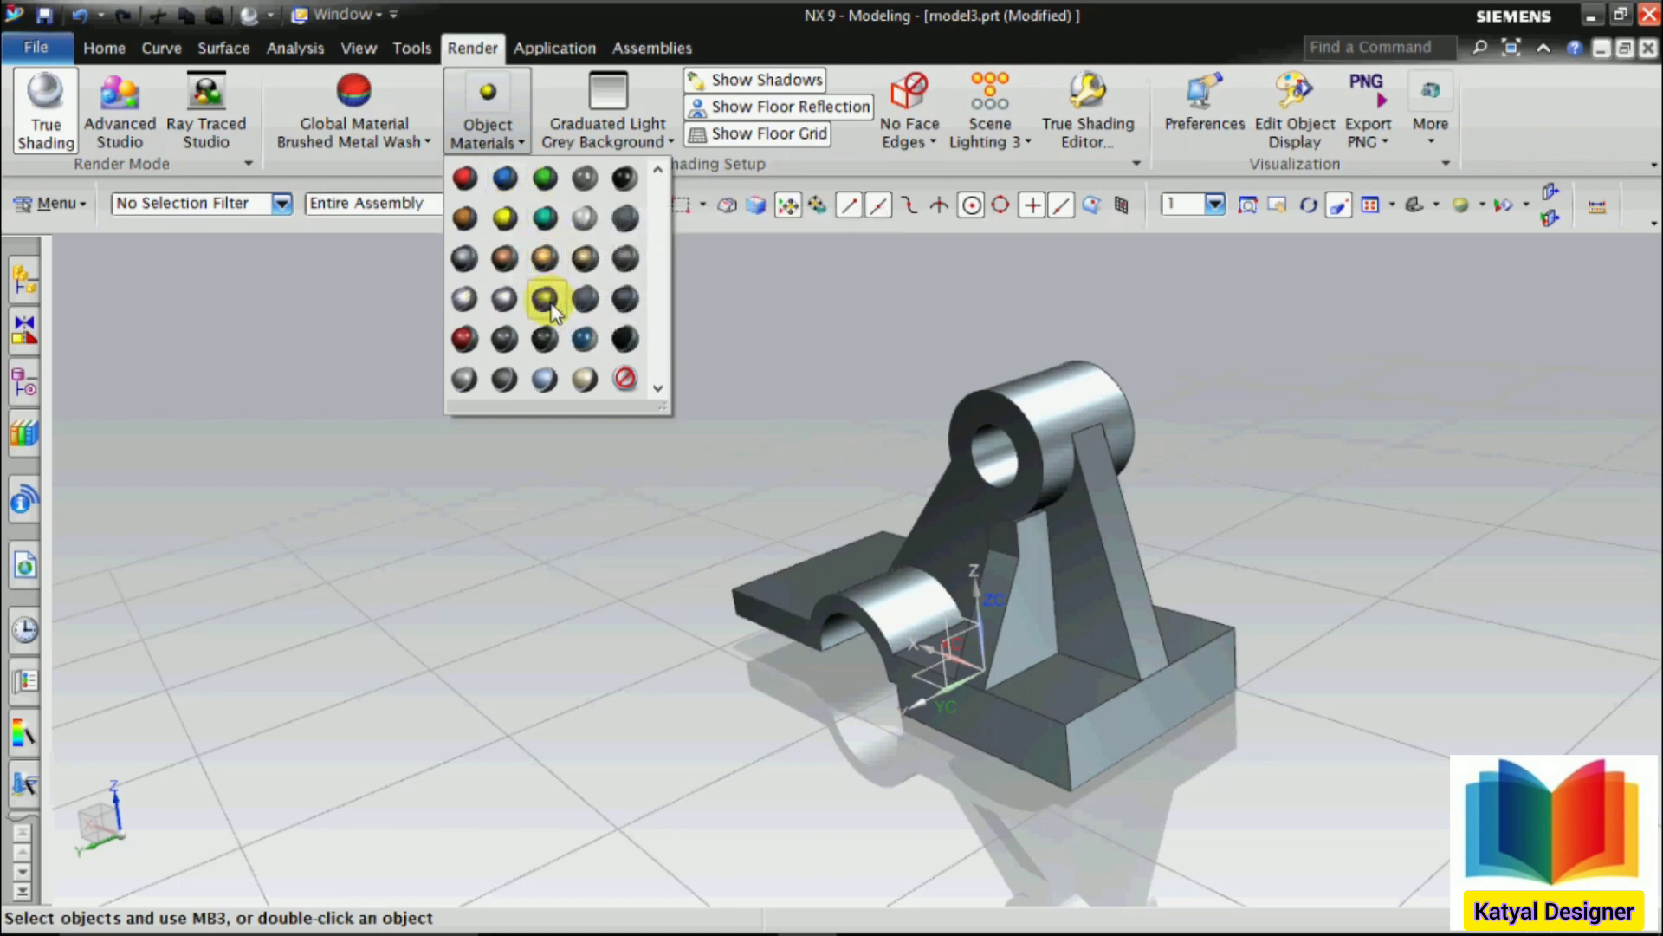
click(589, 336)
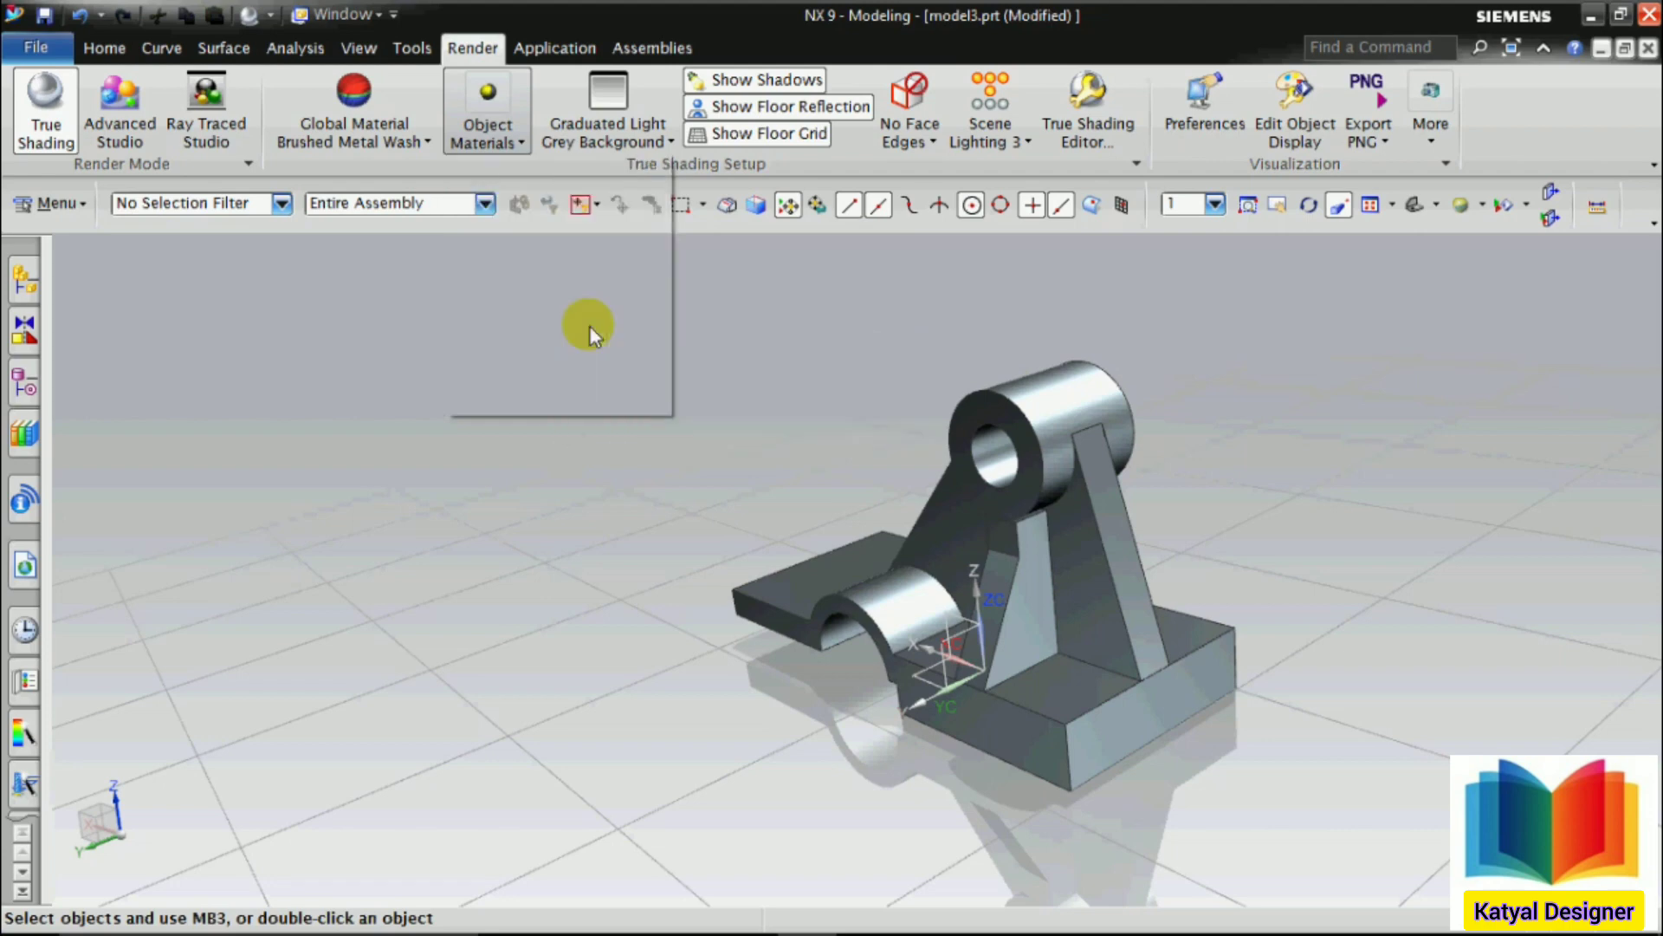
click(1064, 518)
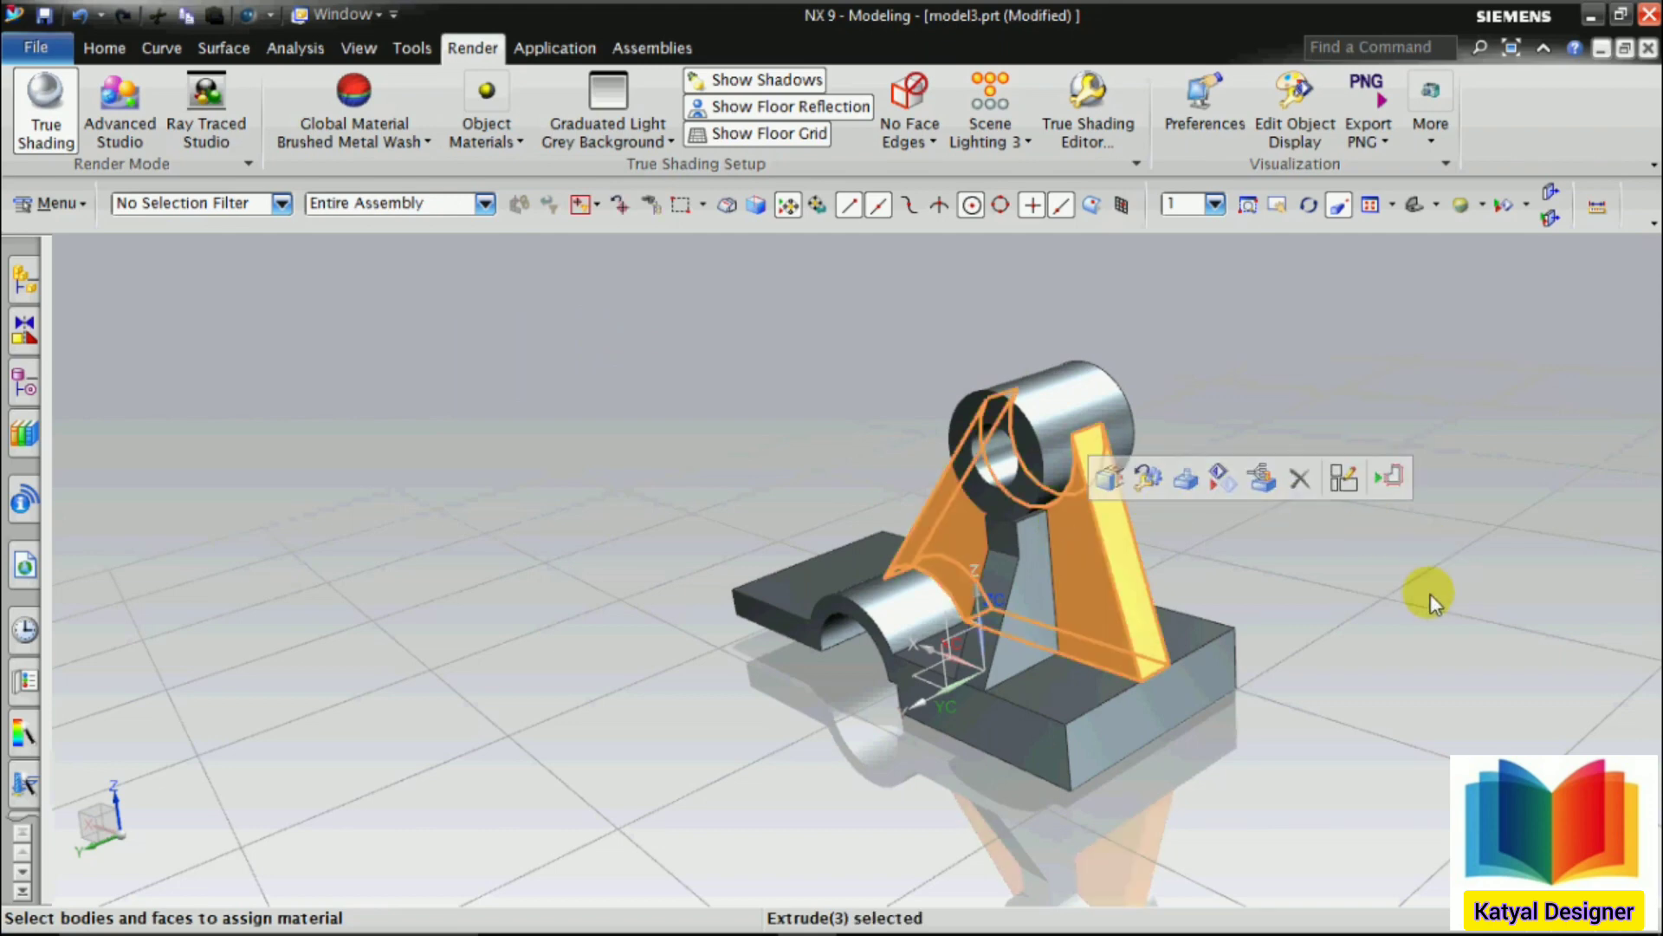
click(1422, 554)
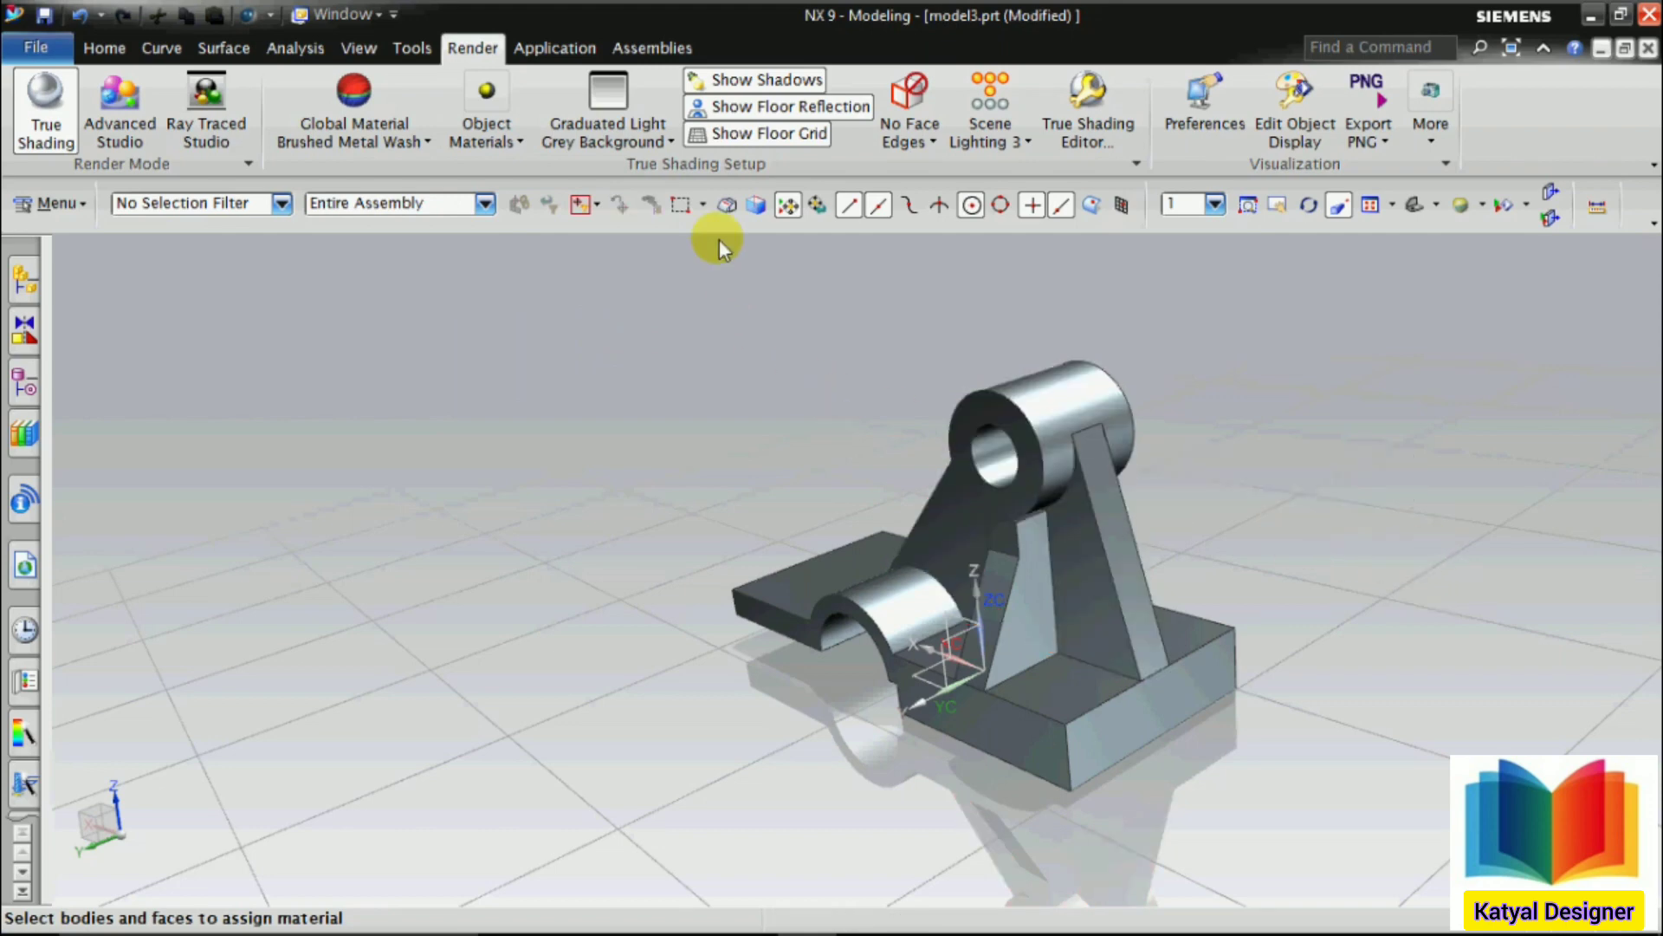
click(671, 142)
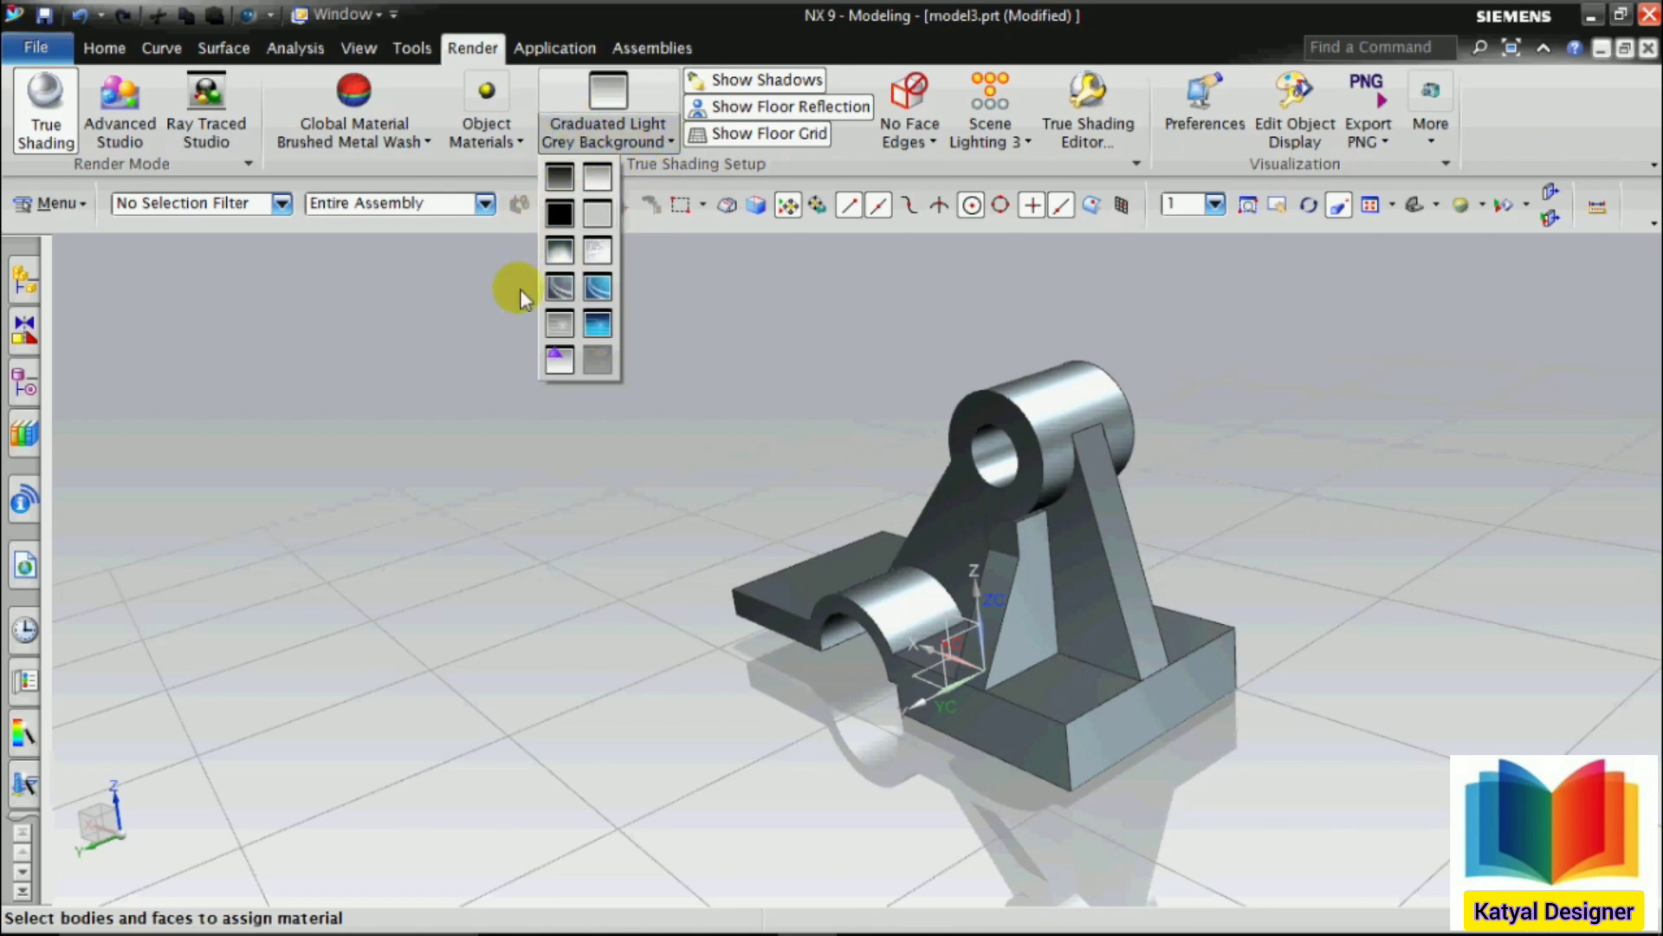
click(766, 228)
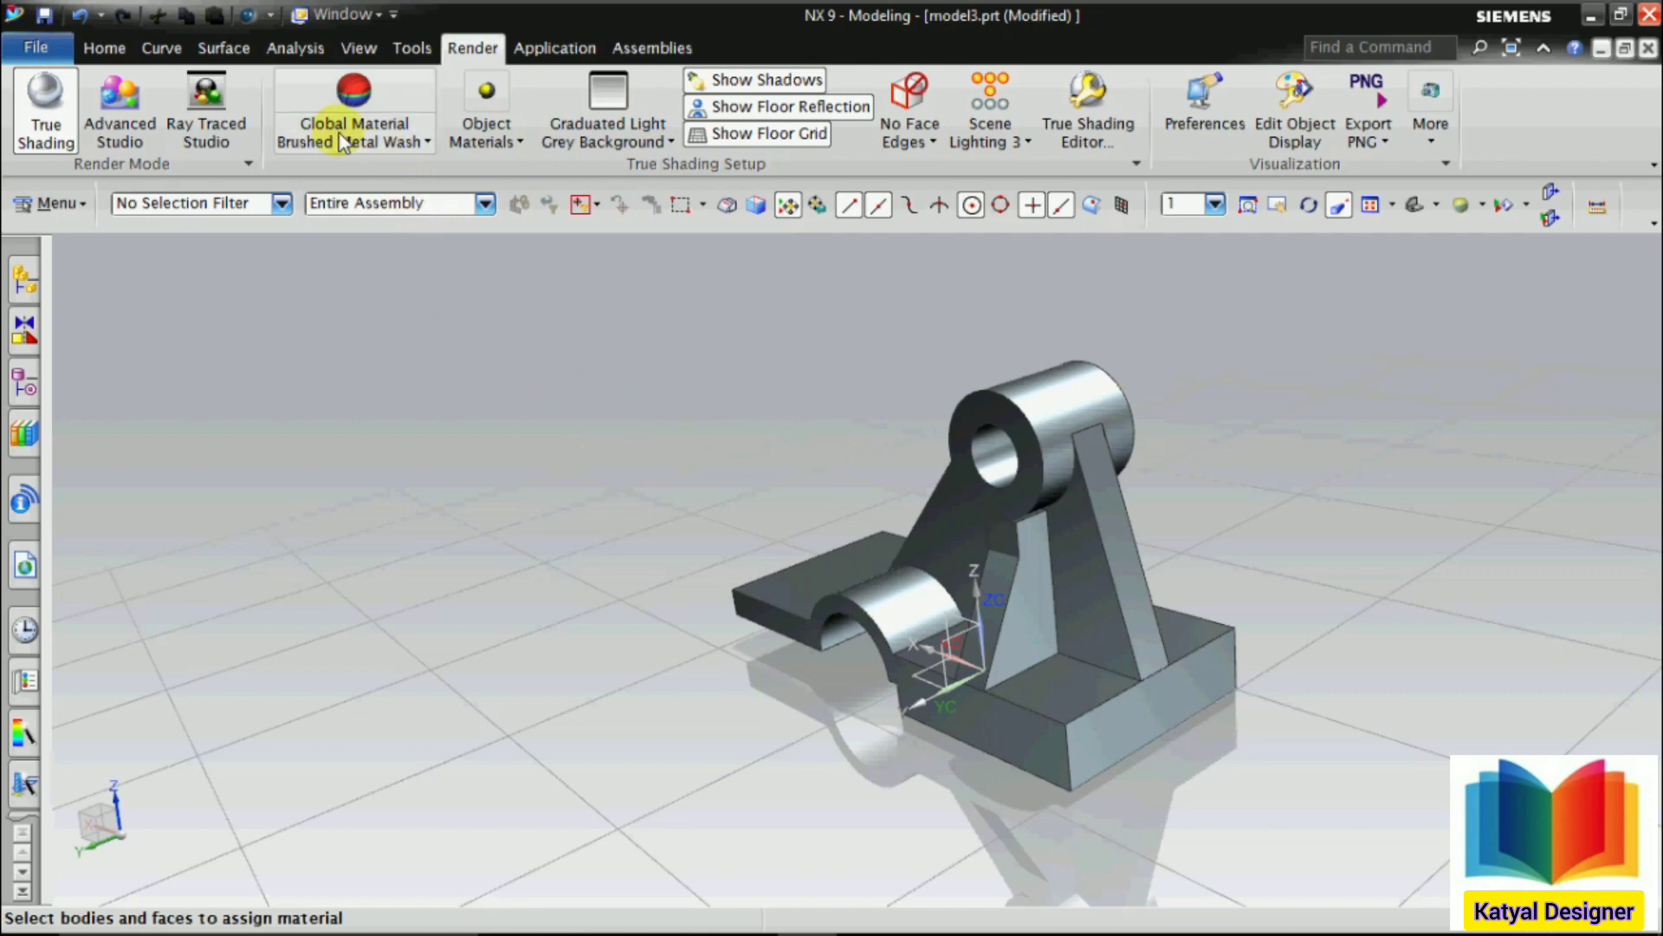
Try a preset from the global material gallery on the whole bracket in True Shading
click(403, 149)
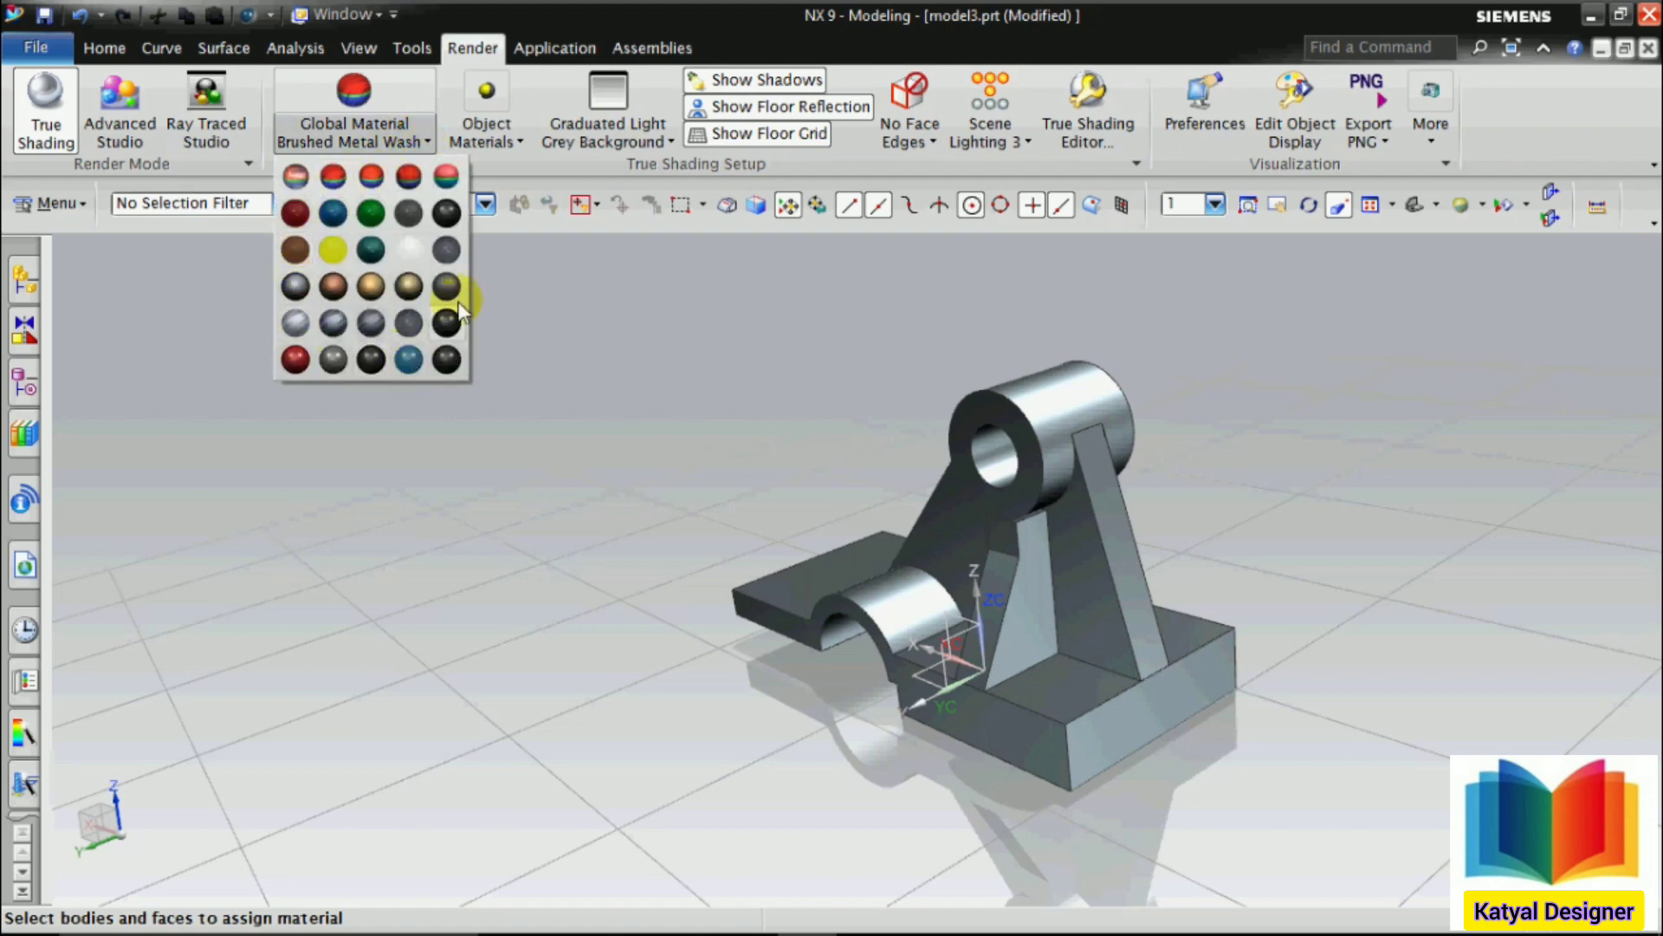
click(343, 180)
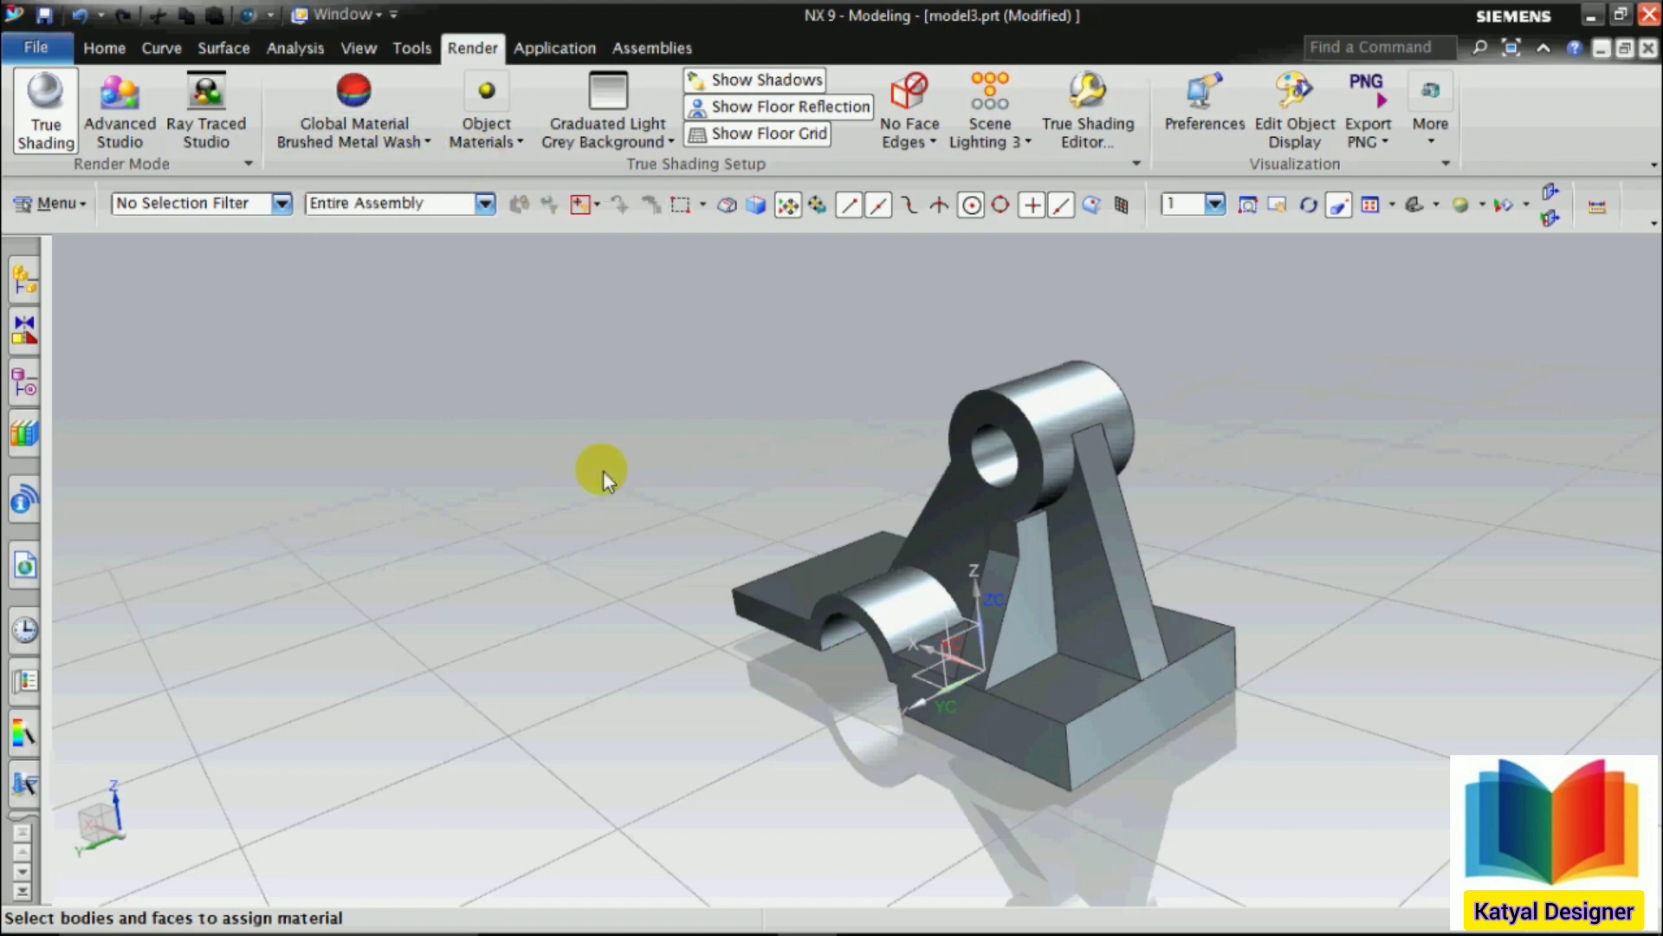
scroll(603, 470, down, 2)
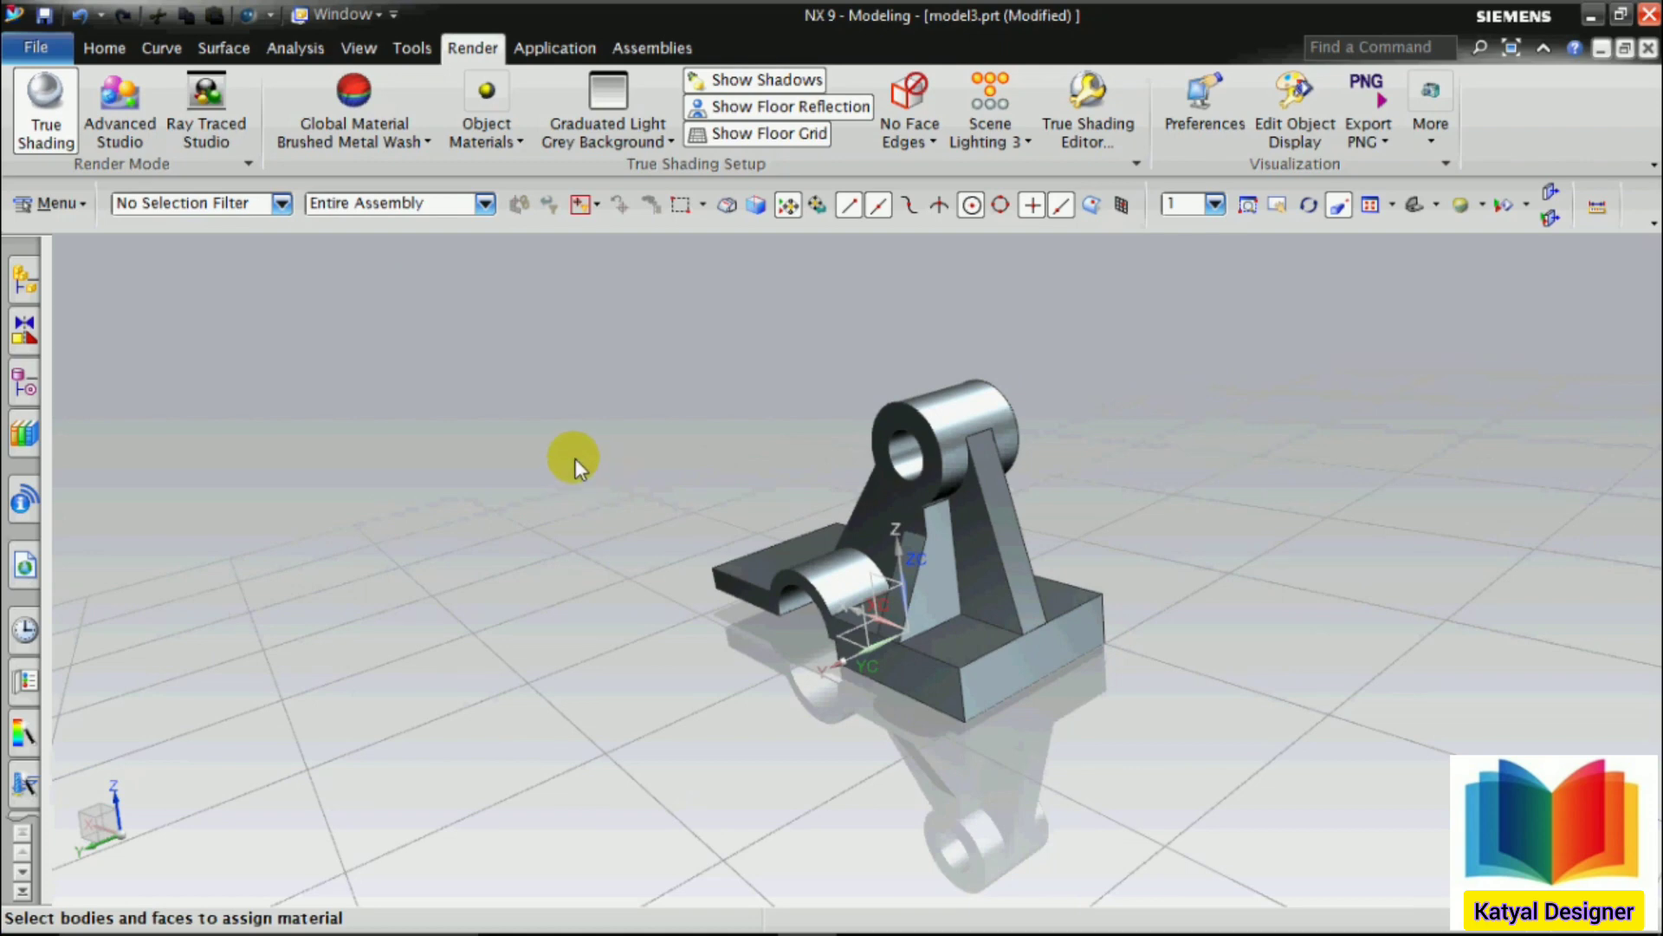
Turn off the True Shading render mode for the bracket and return to the modeling commands
click(41, 130)
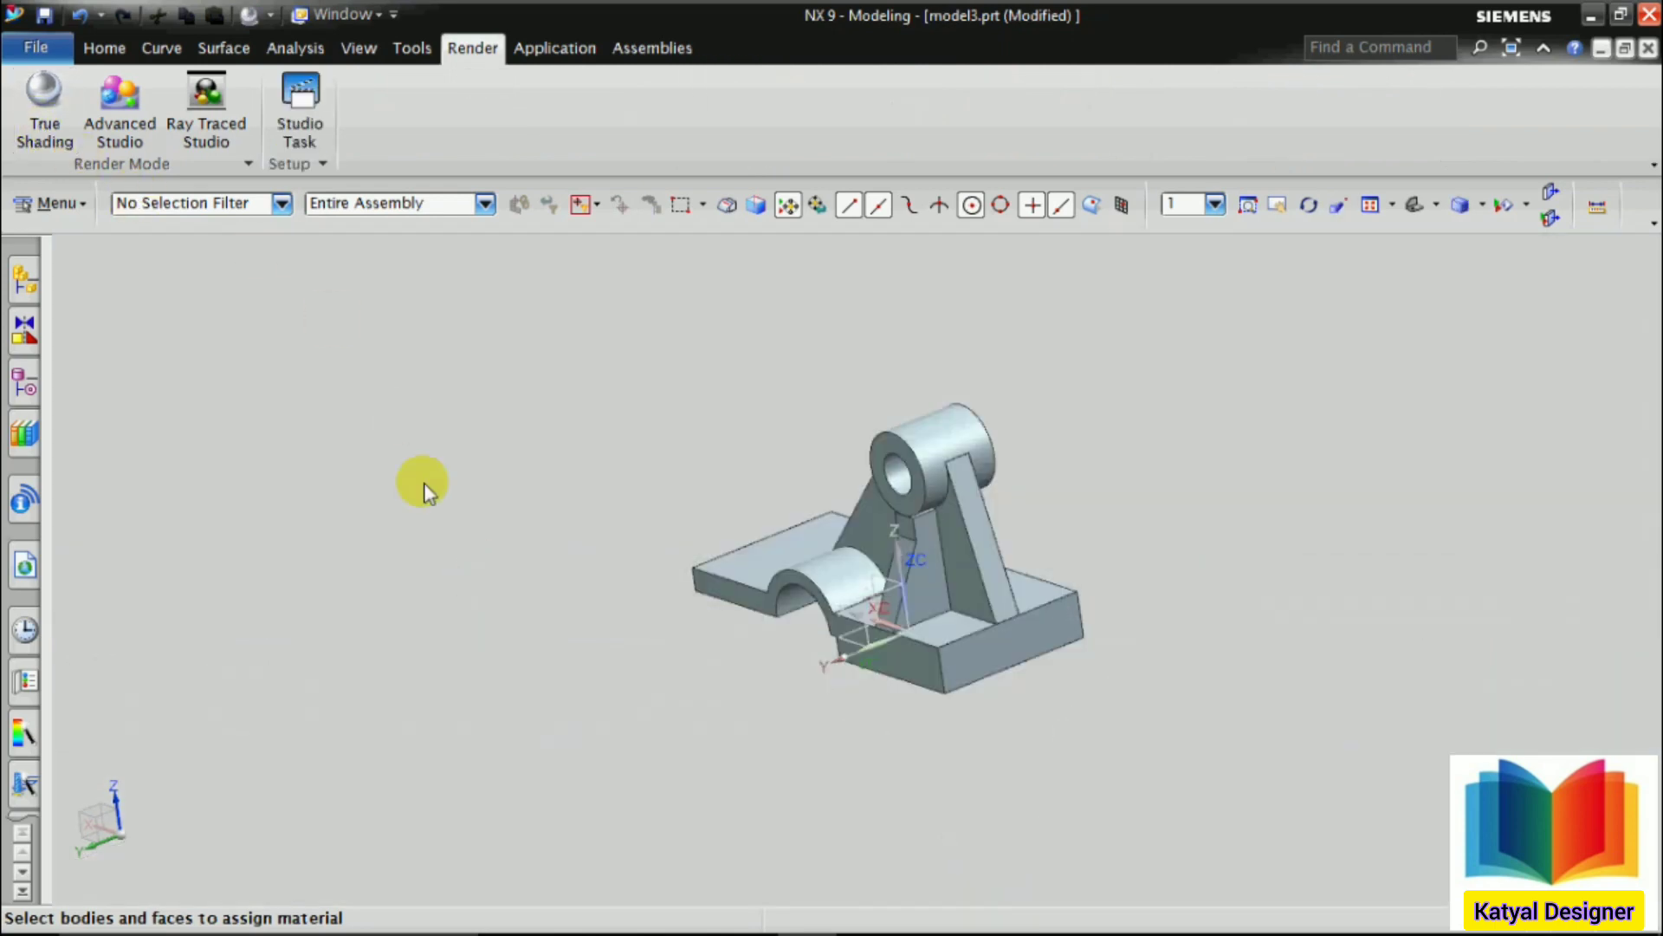
click(128, 59)
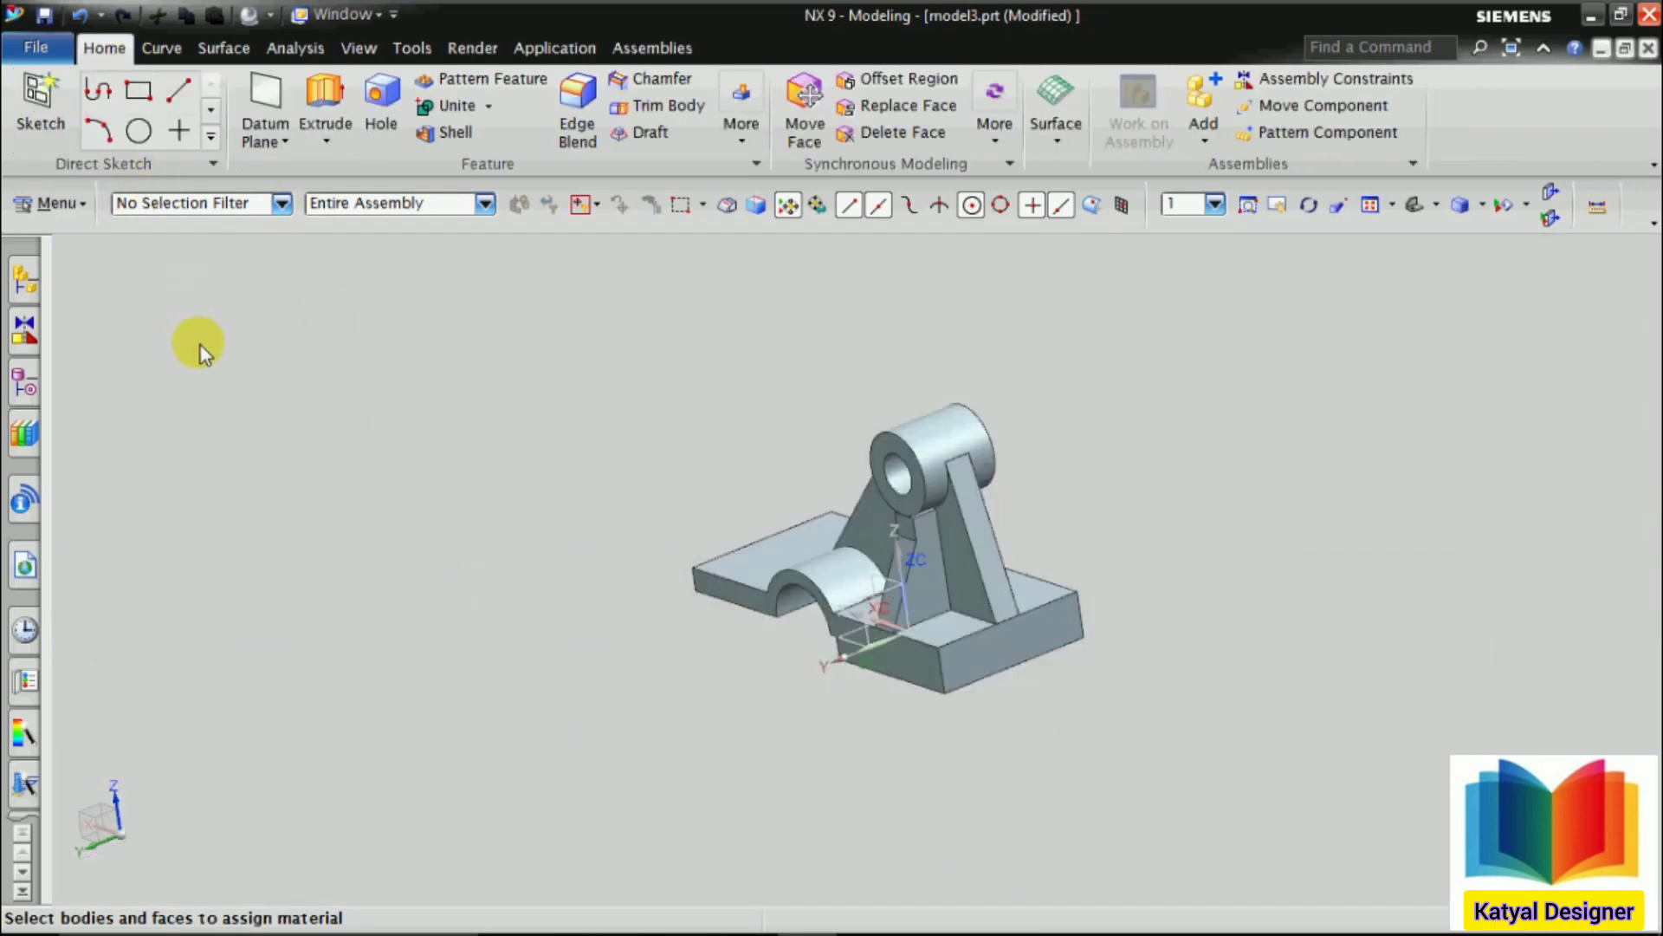
click(23, 277)
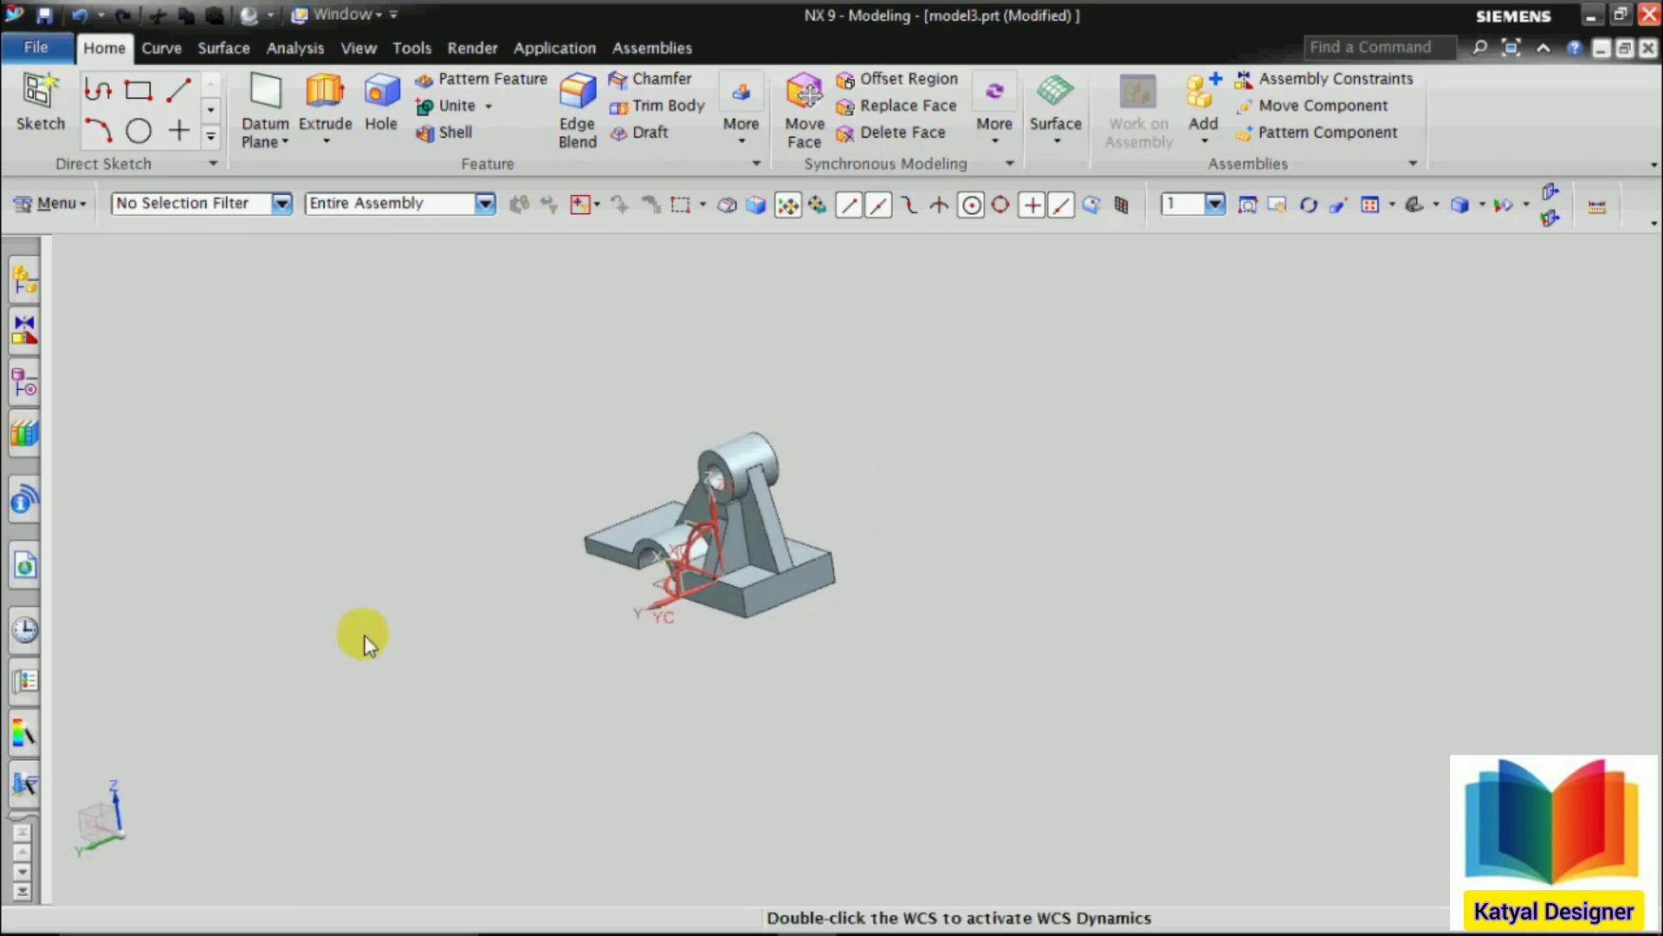
Open the System Materials library and look through the materials in the automotive and glass categories
click(19, 686)
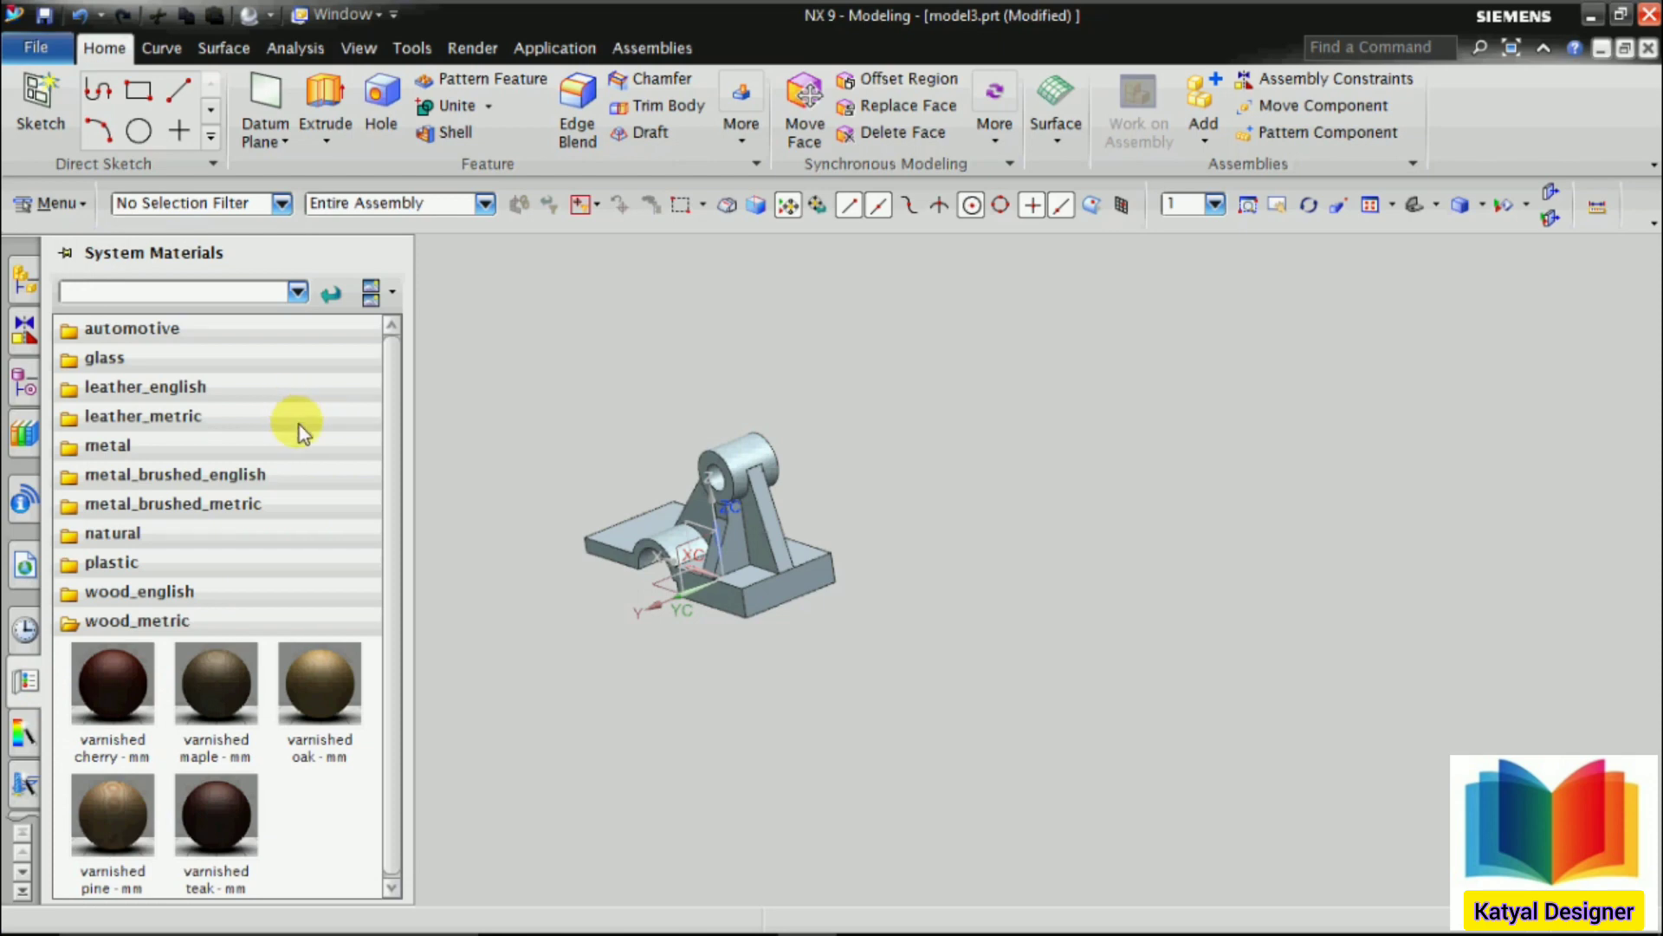
click(124, 334)
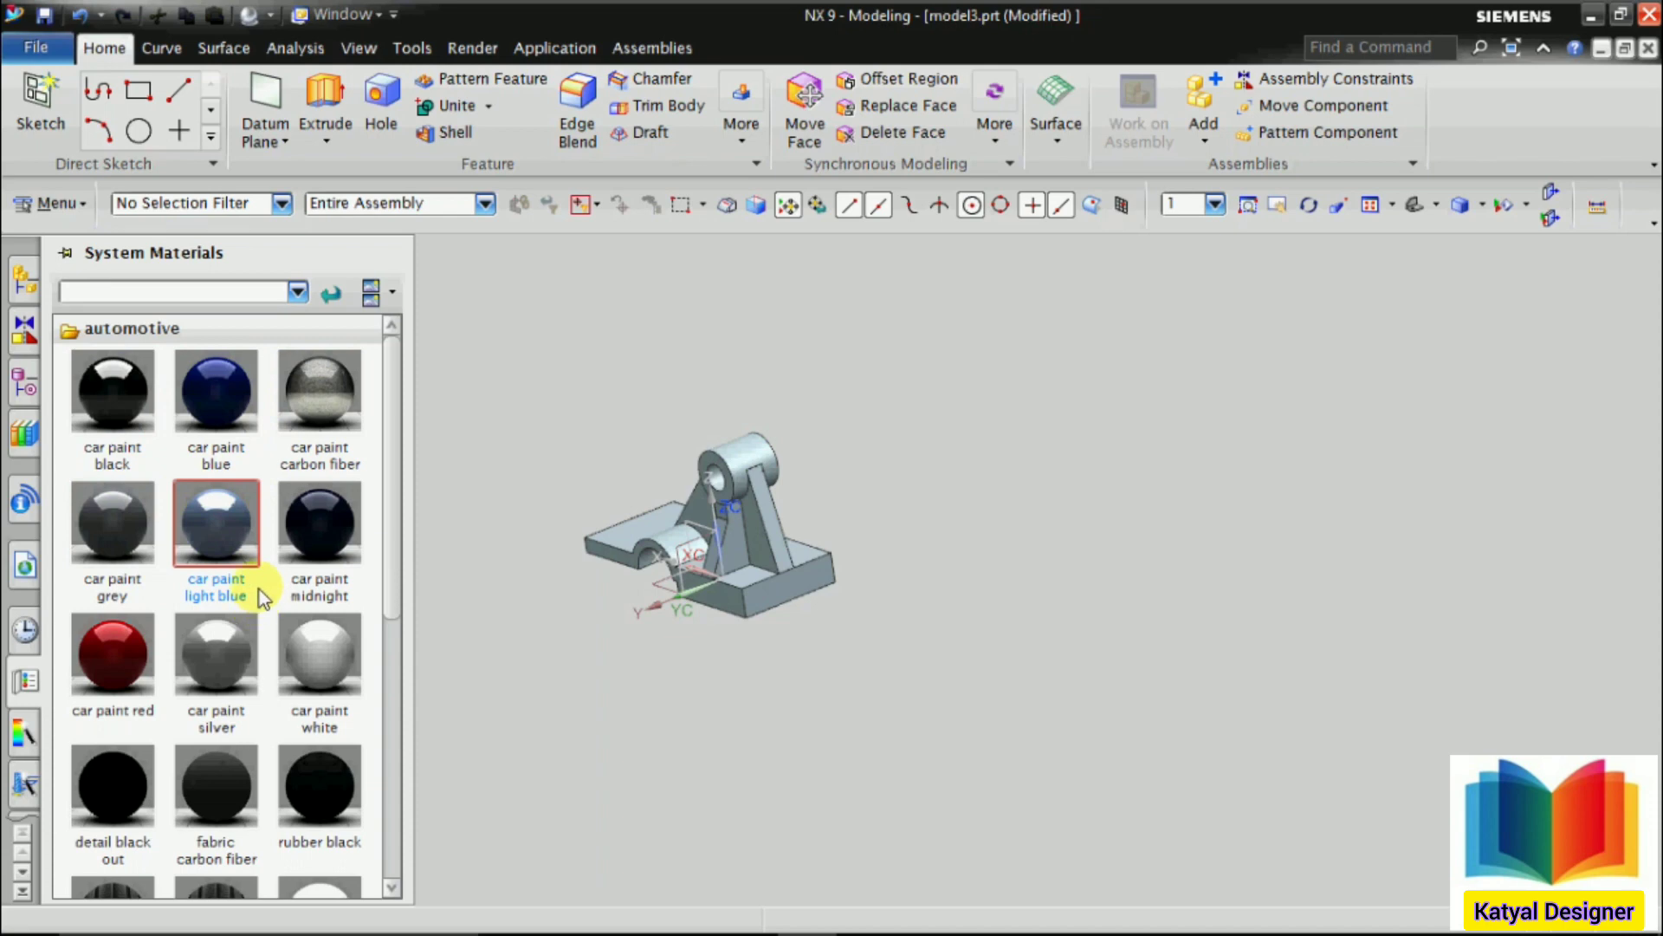
click(126, 333)
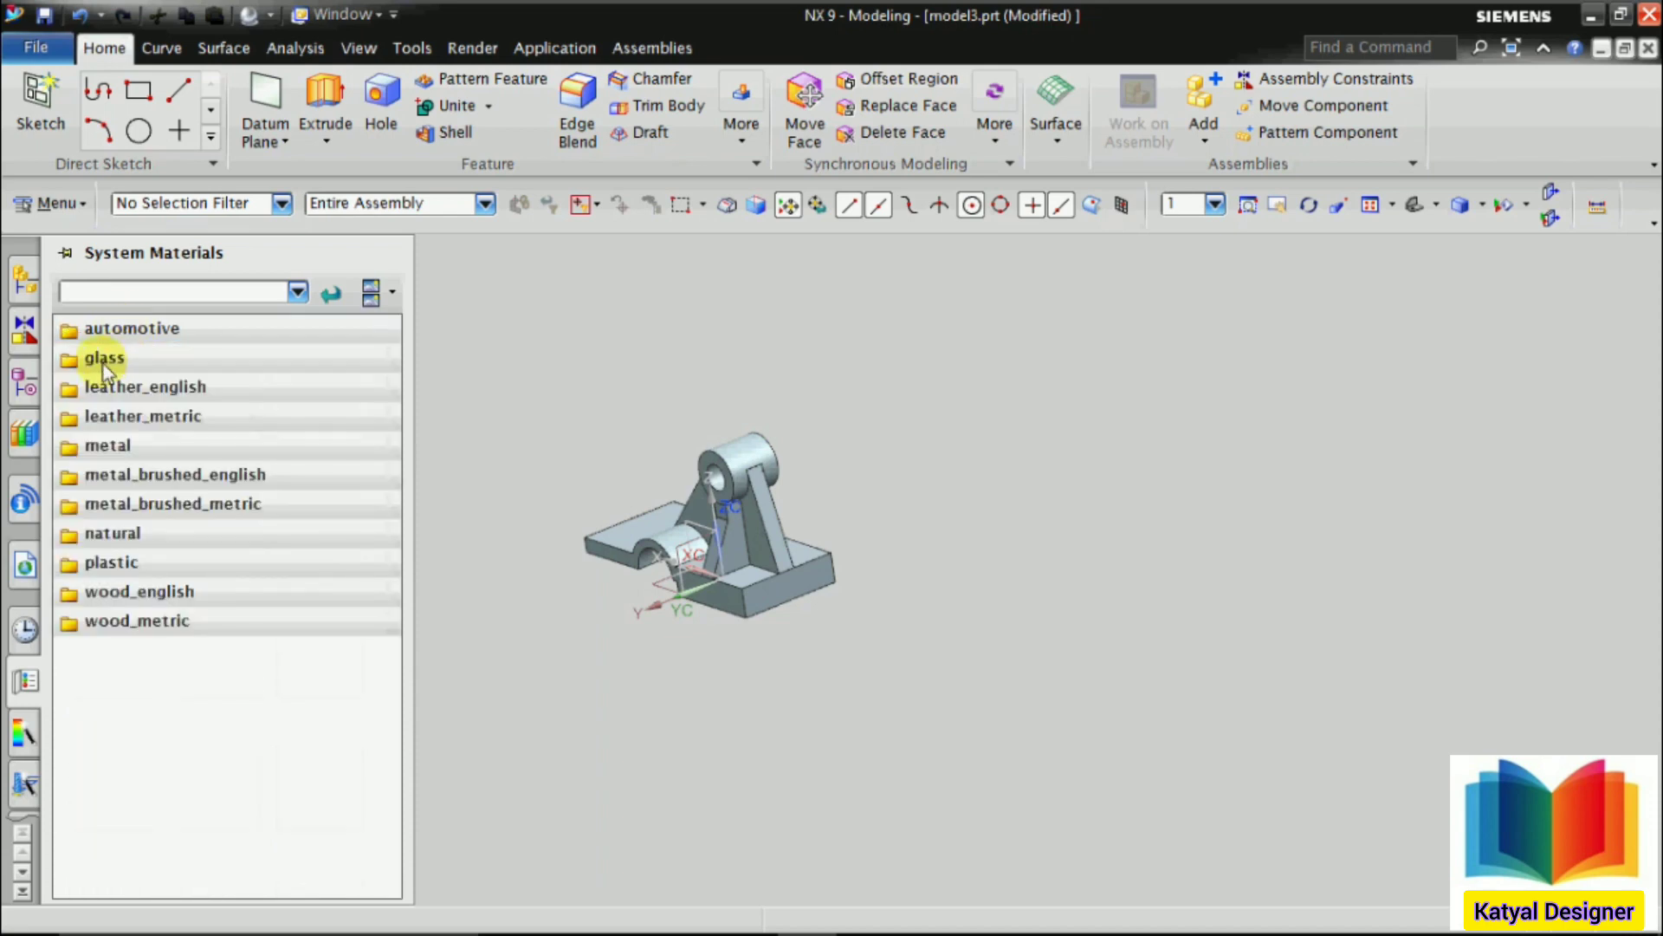
click(102, 358)
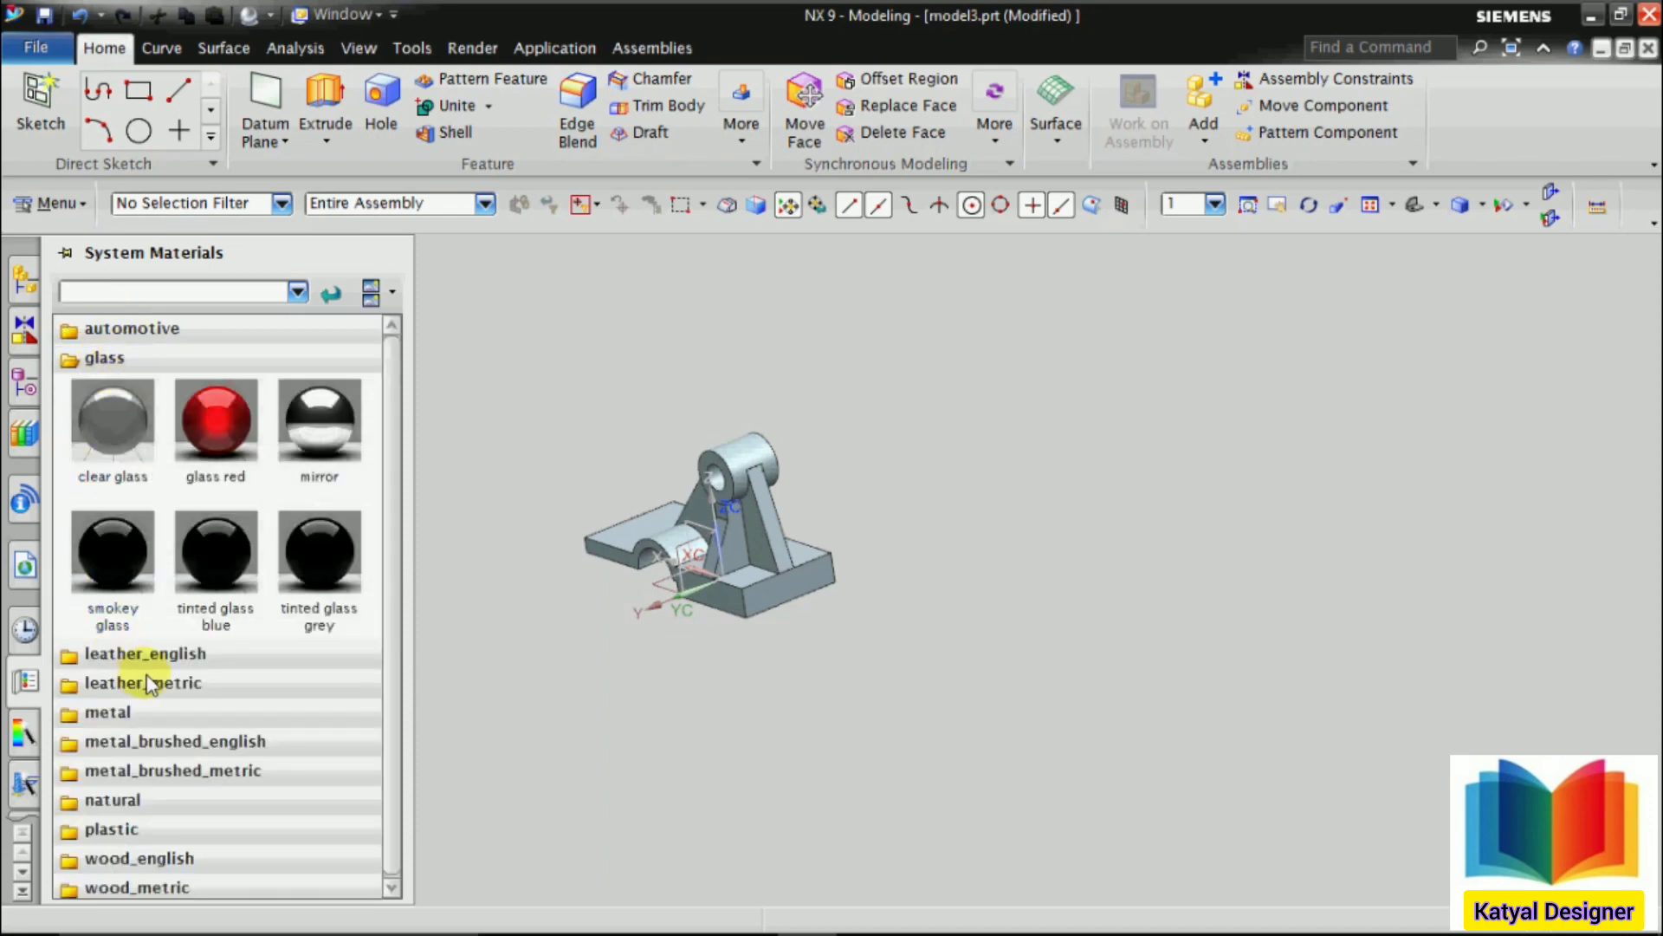
click(95, 362)
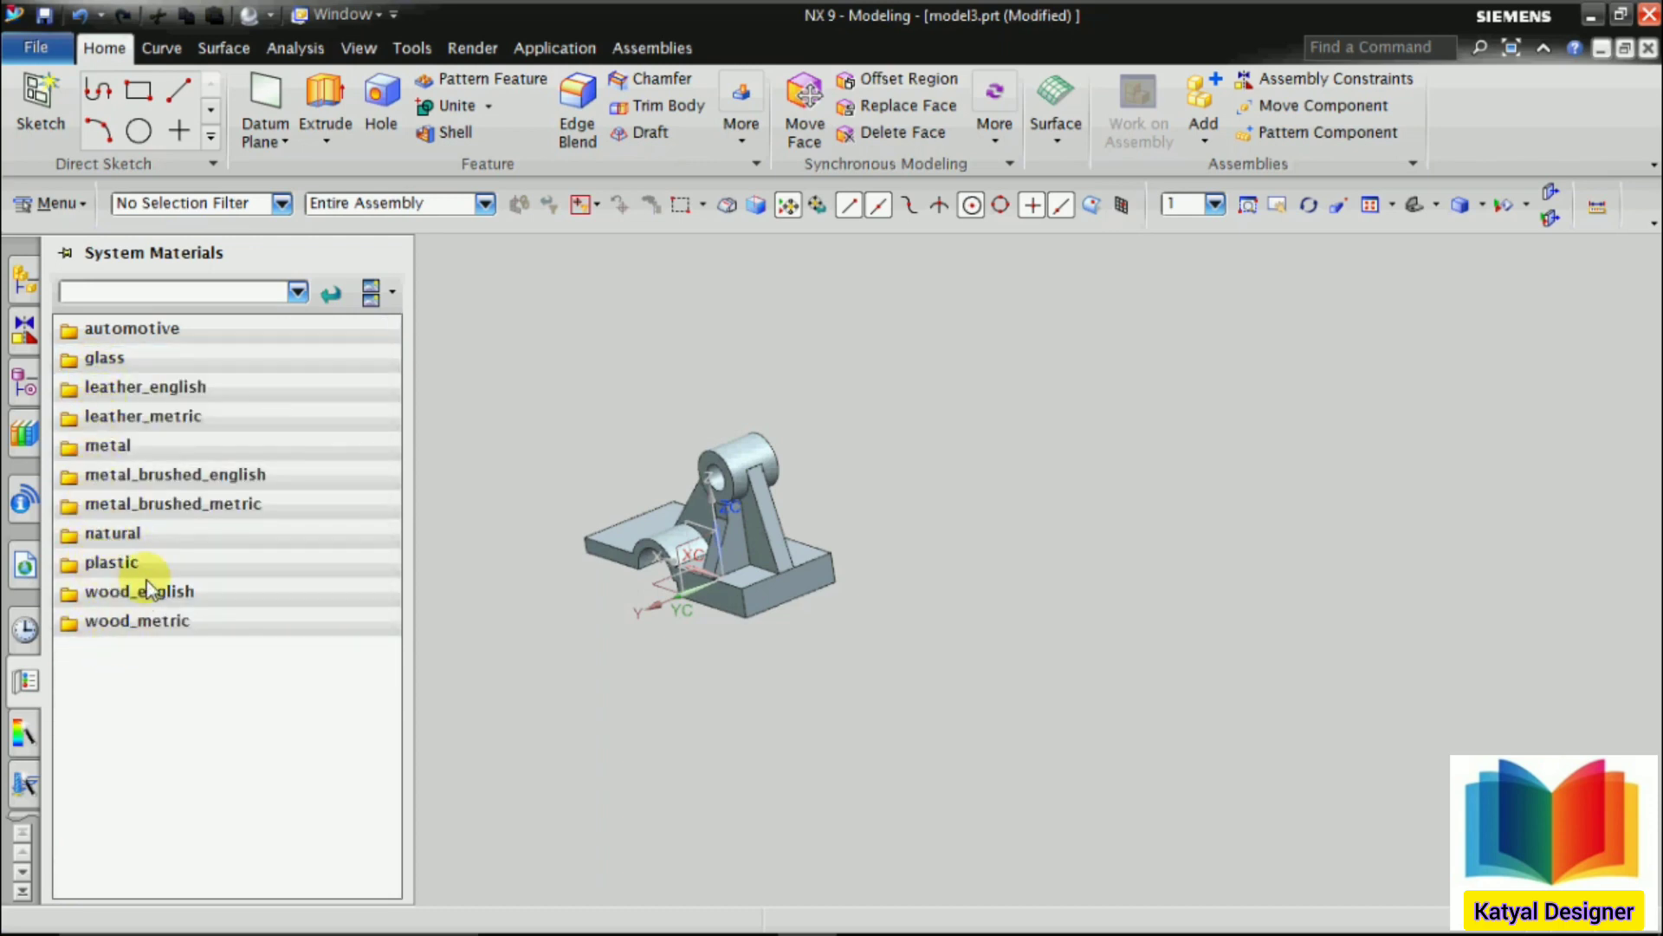
Assign the iron material from the metal category of System Materials to the bracket
click(97, 447)
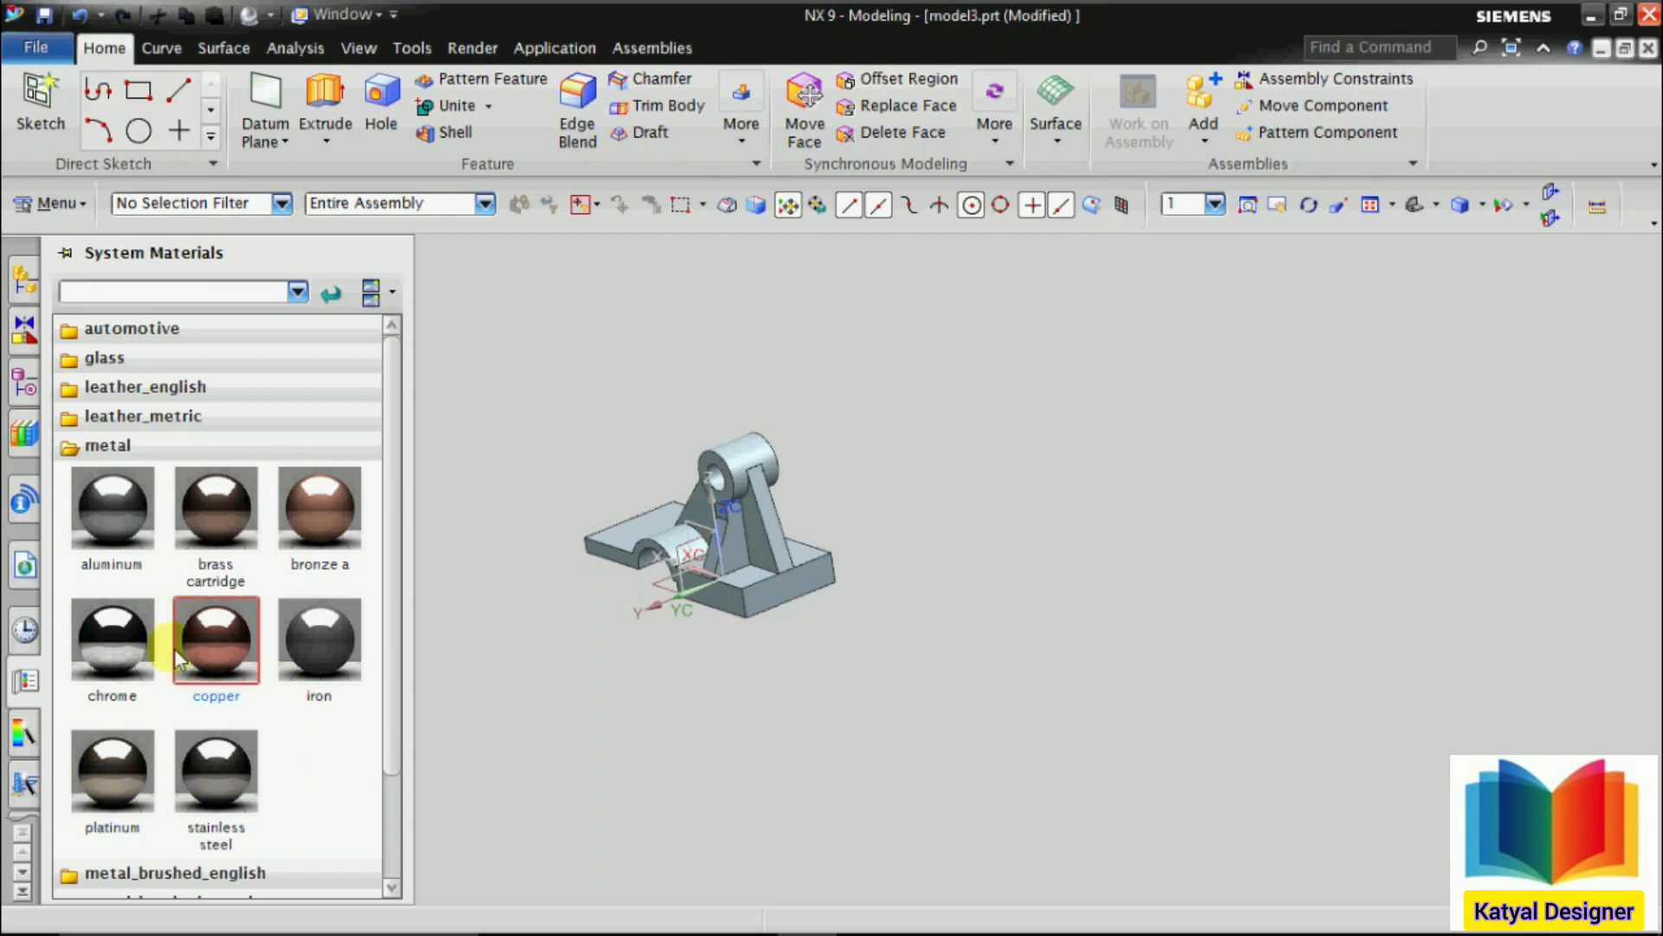
click(319, 658)
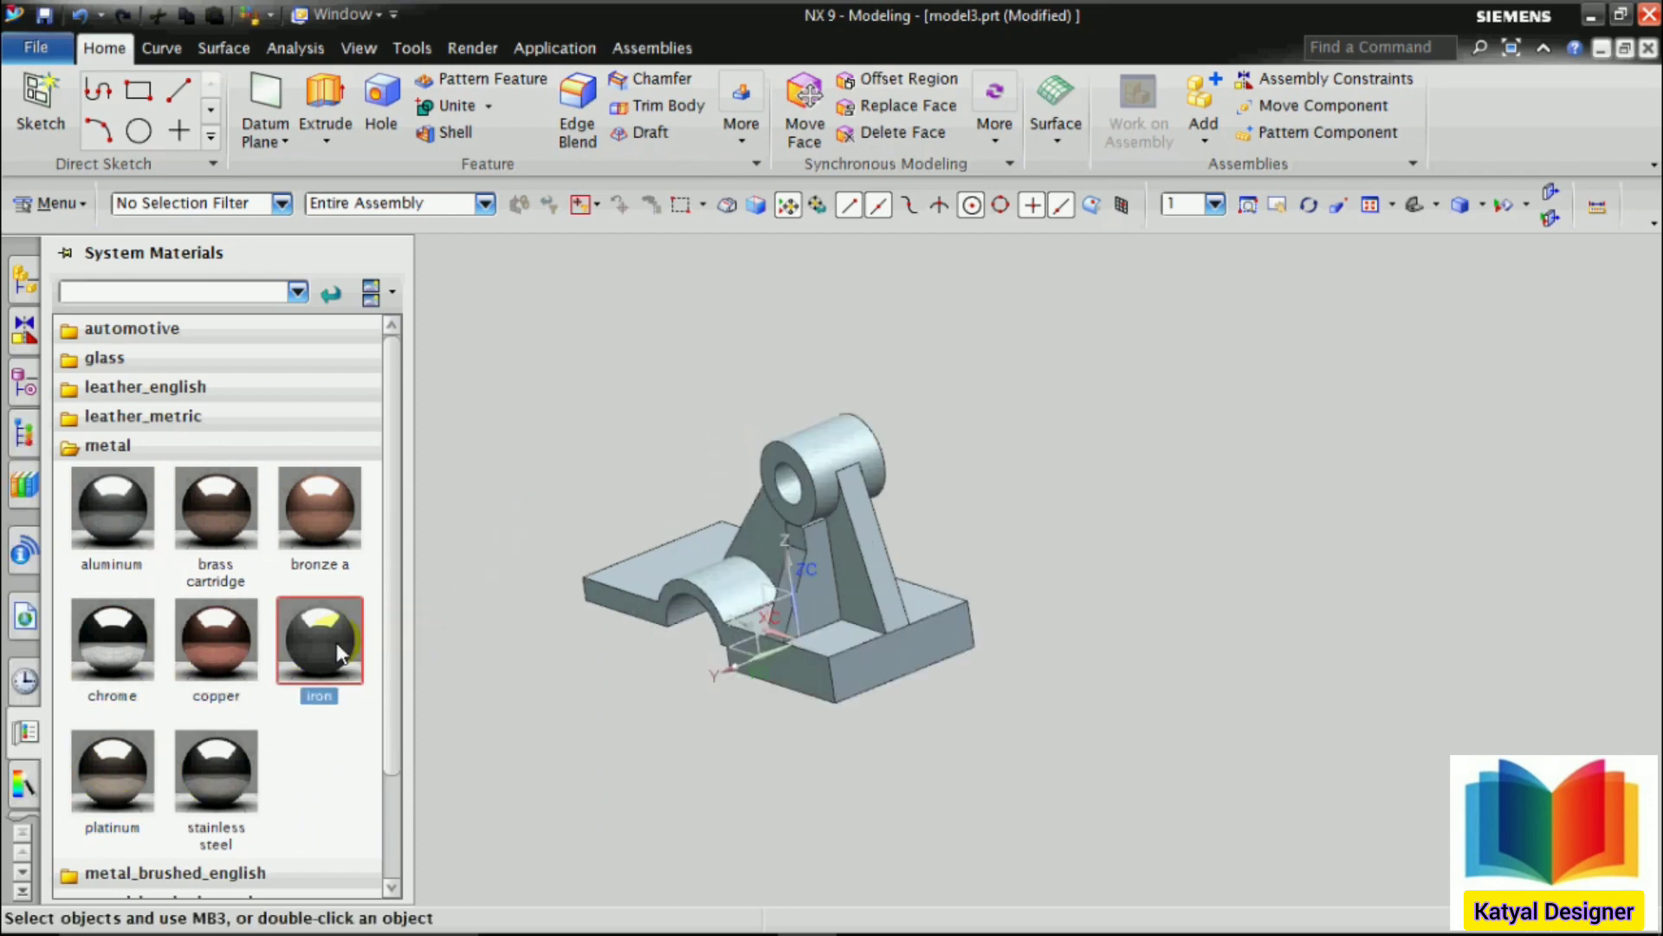
drag(336, 642, 736, 574)
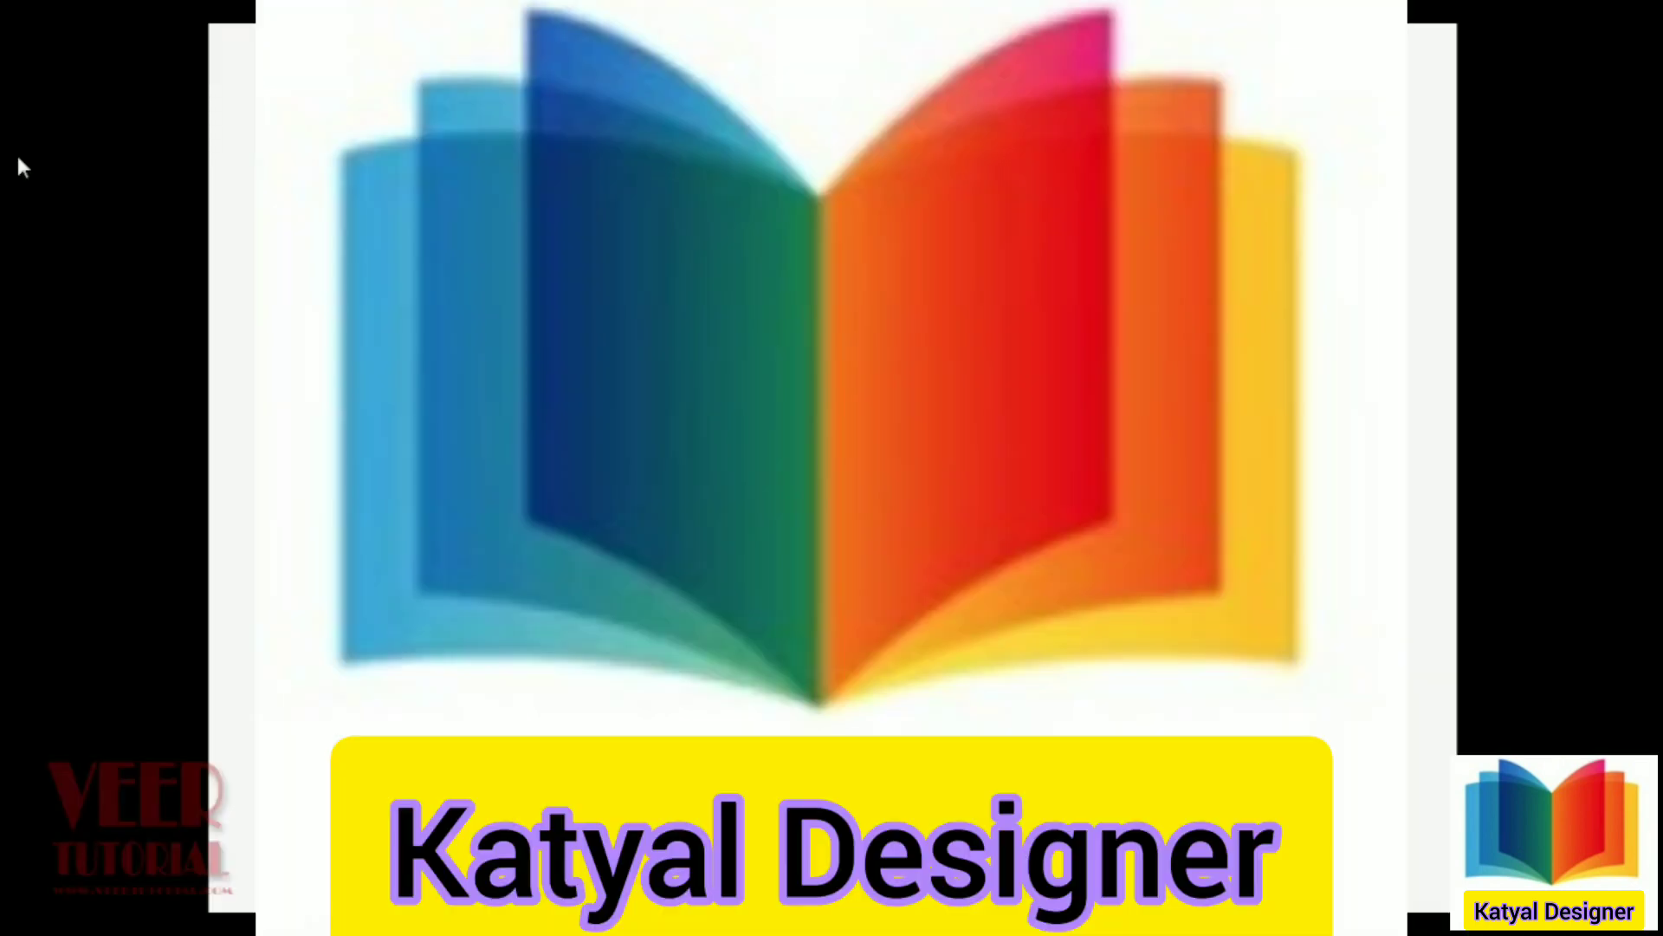